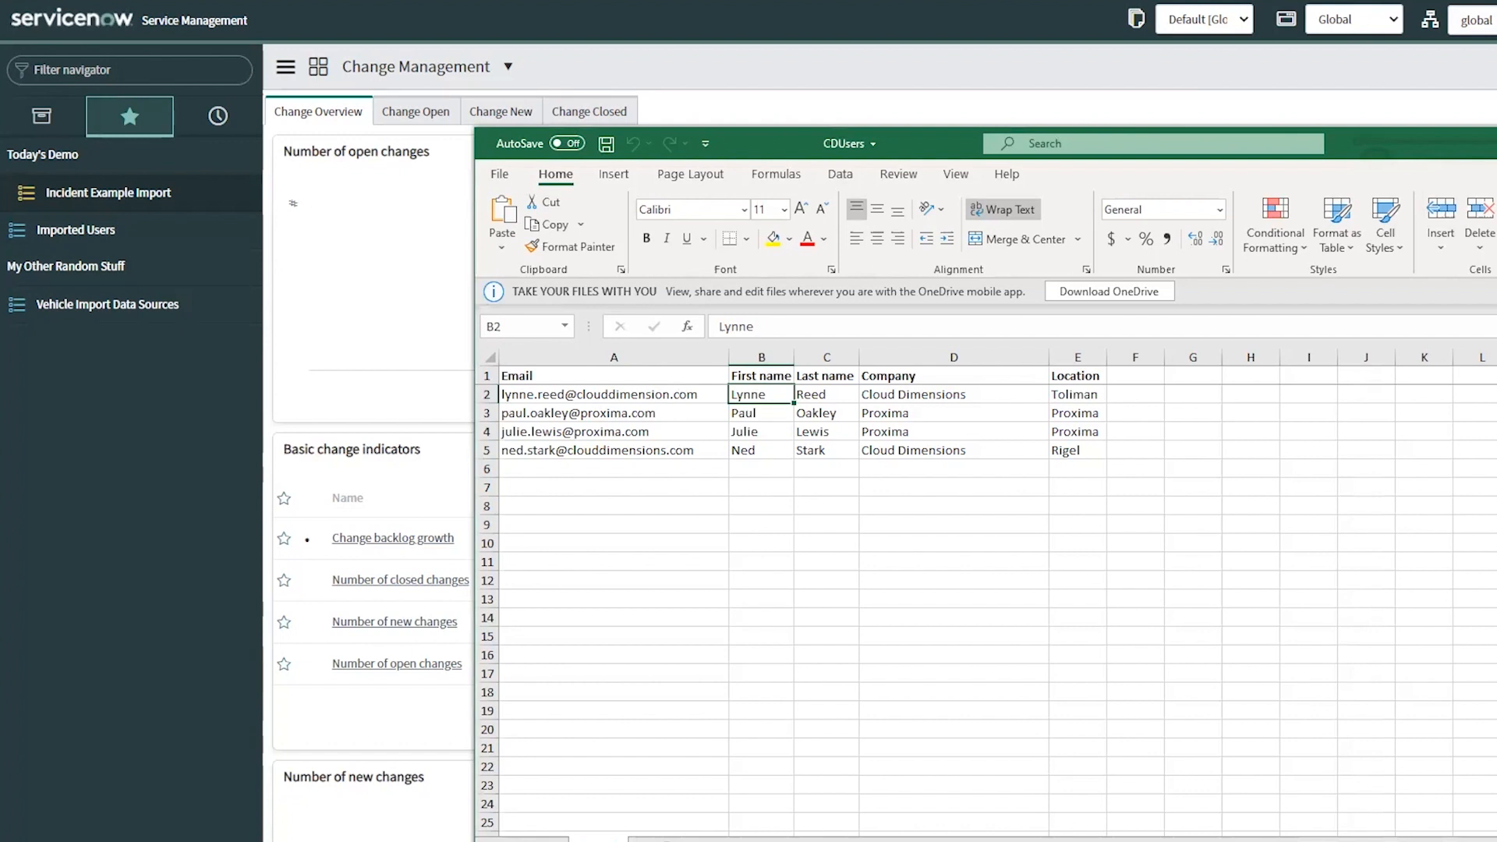
Load the CDUsers Excel file into the existing import set table test [u_test_load], using sheet 1 and header row 1
left_click(182, 76)
type("ad da")
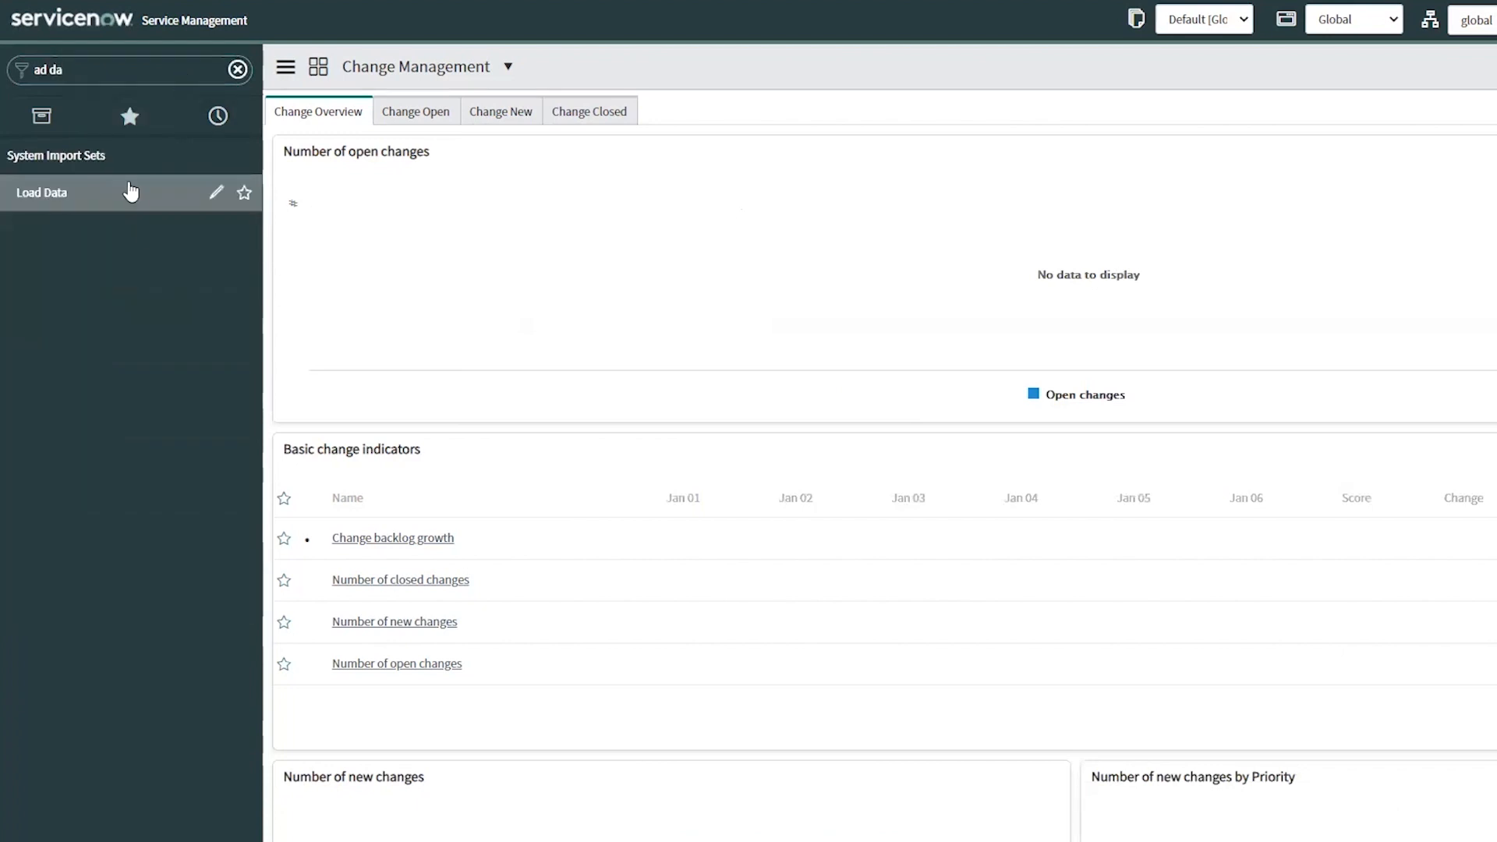
left_click(130, 192)
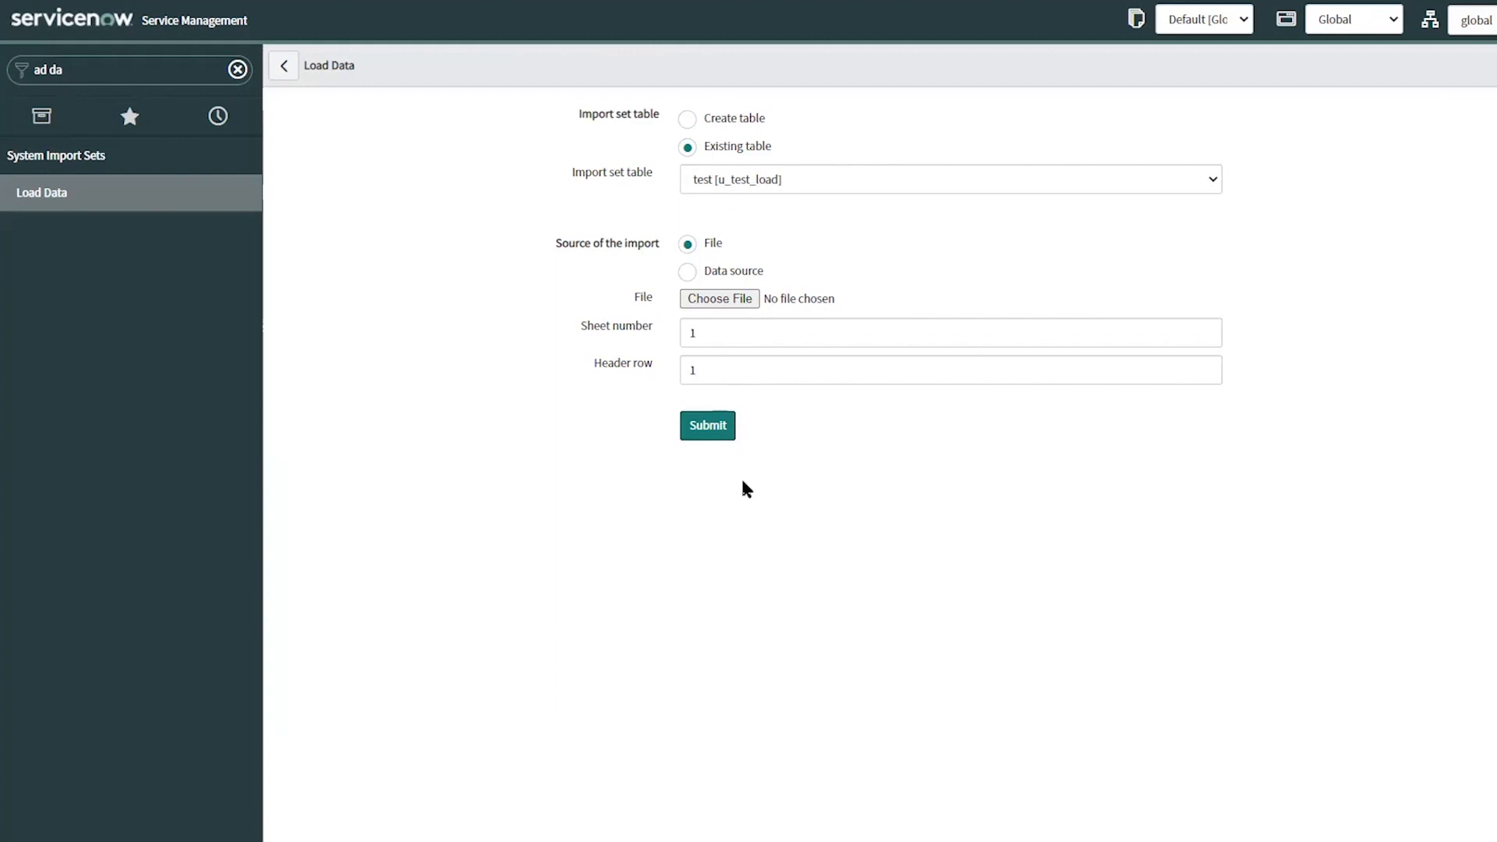
left_click(704, 302)
double_click(1025, 500)
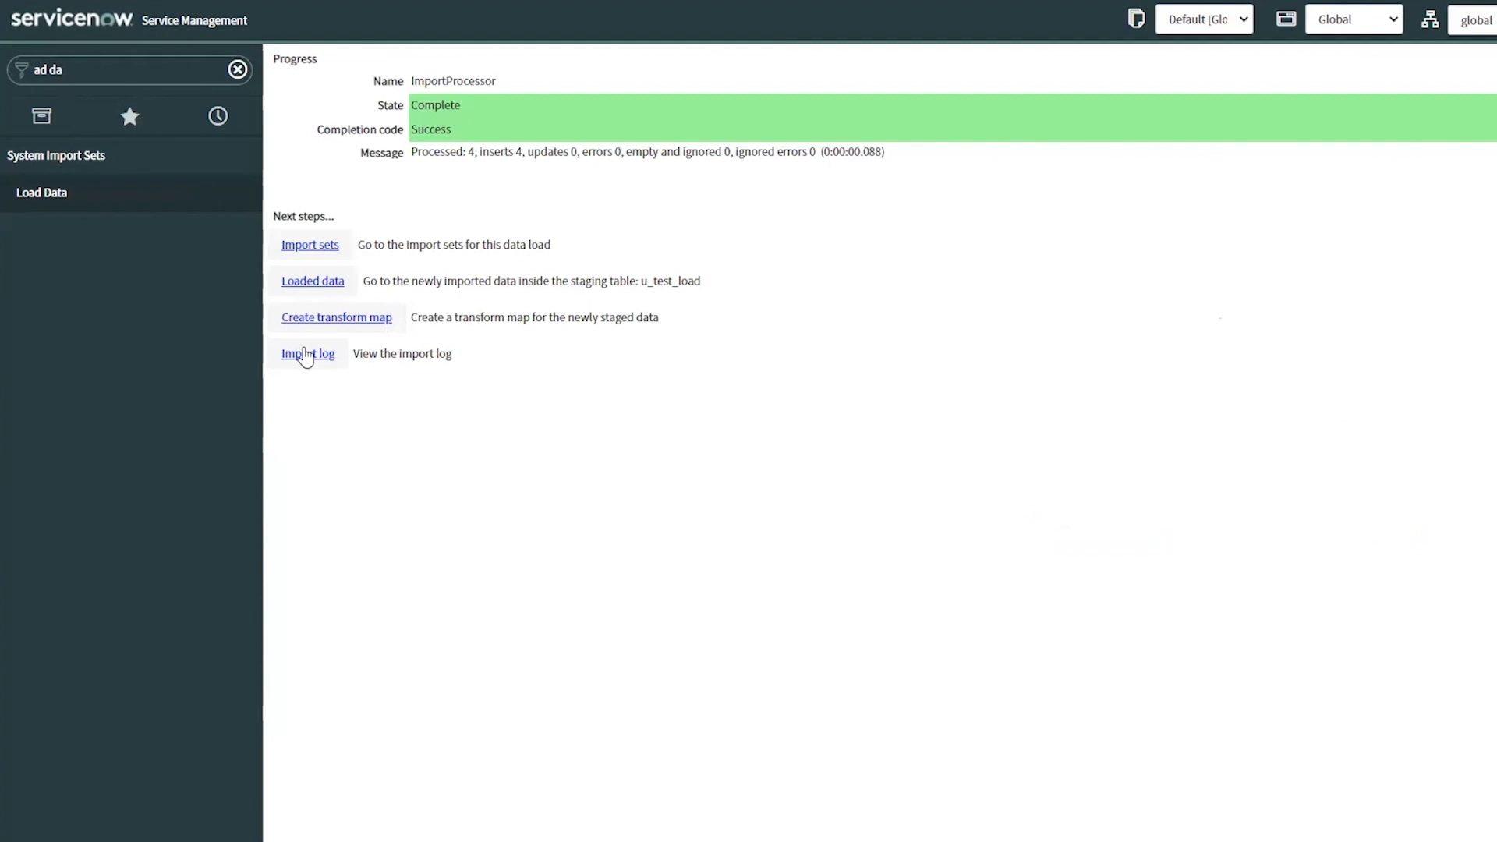
Examine row 3 of the loaded staging data and compare it with the existing record in the Imported Users favorite
left_click(312, 283)
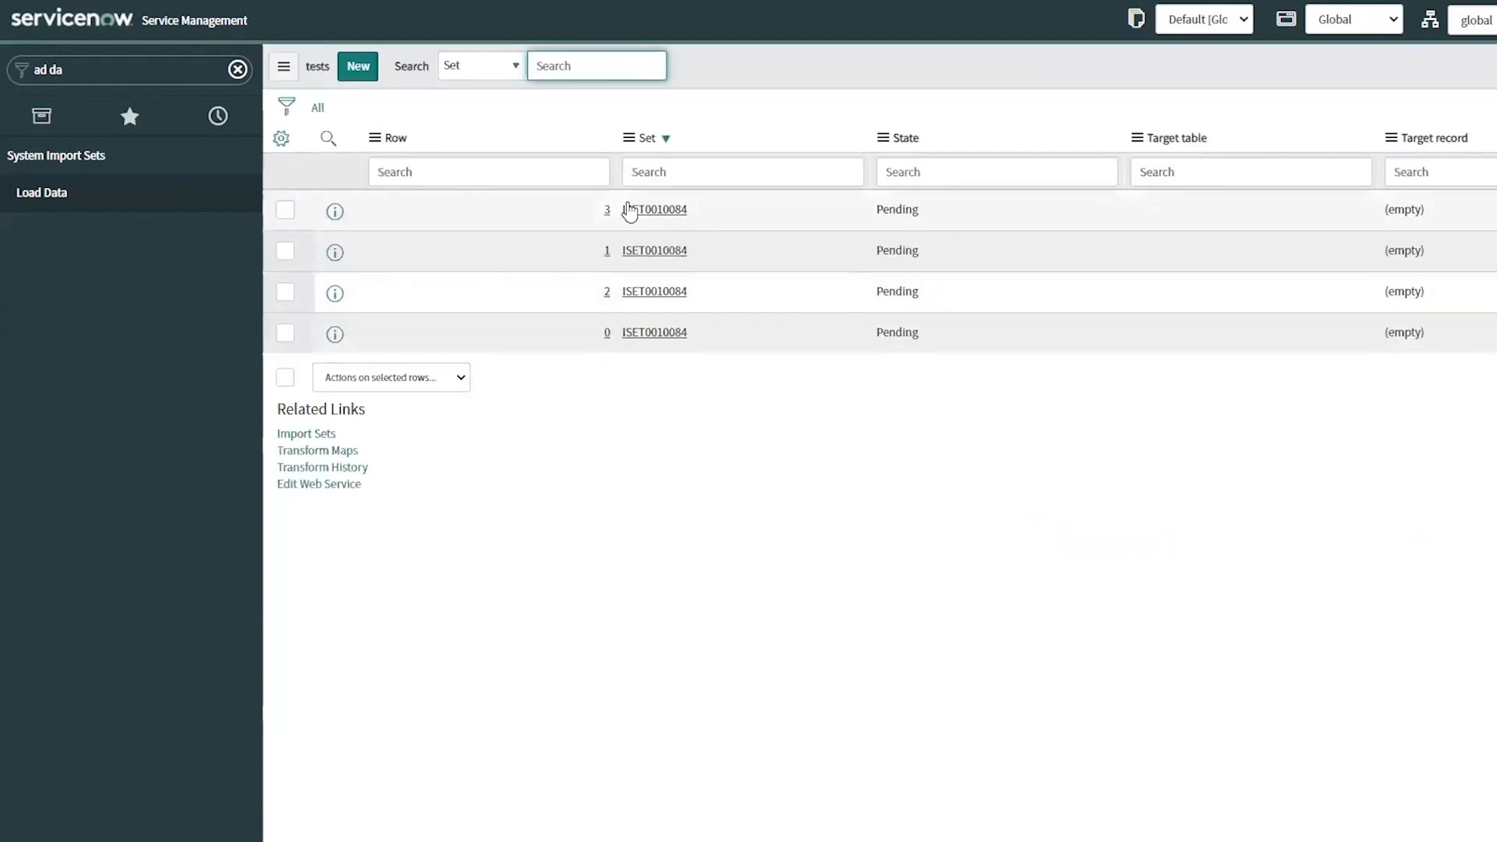
left_click(606, 212)
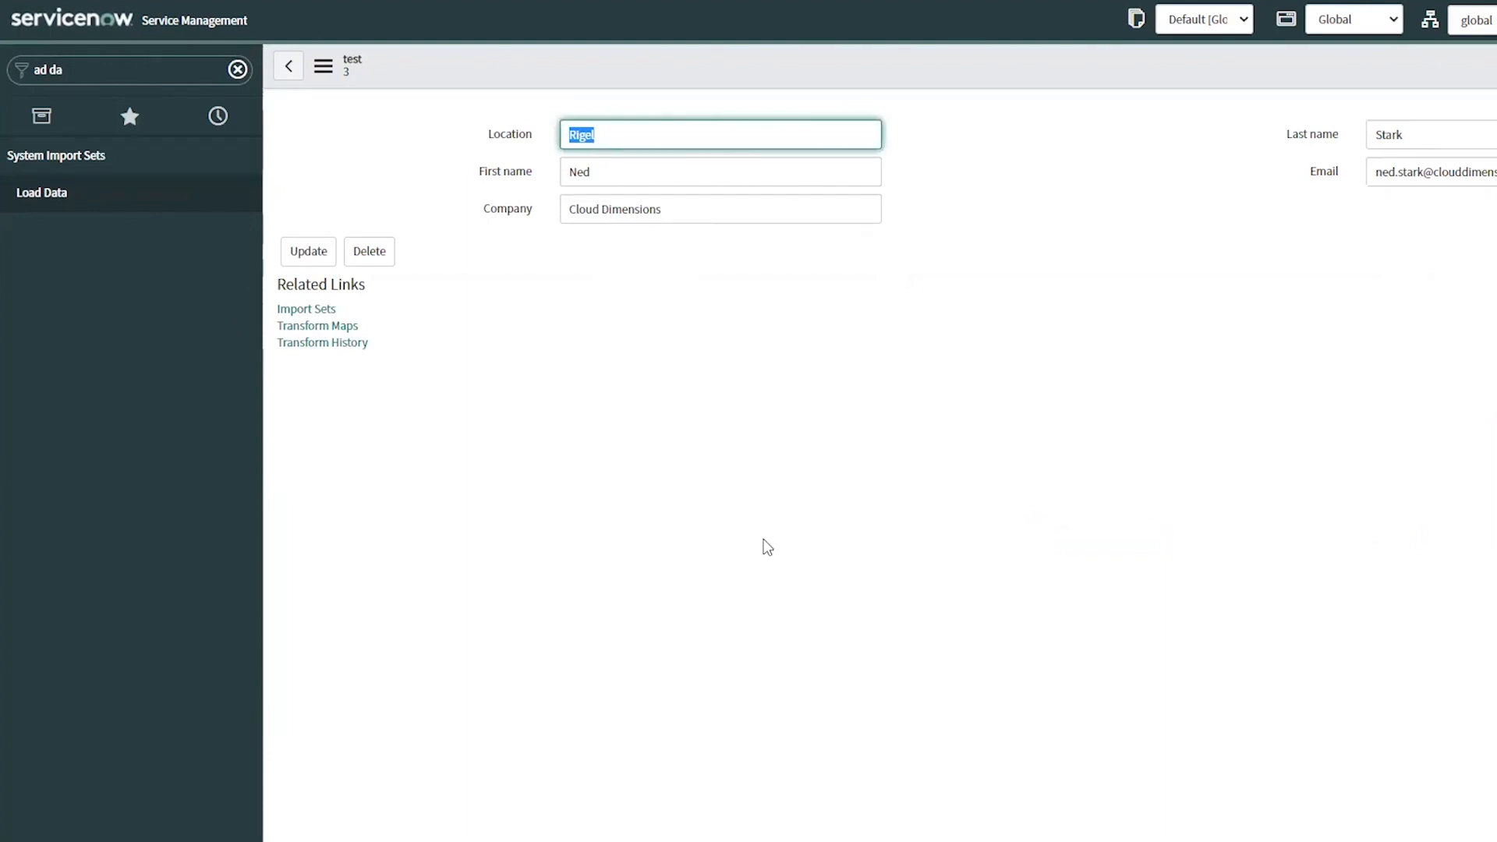
left_click(148, 121)
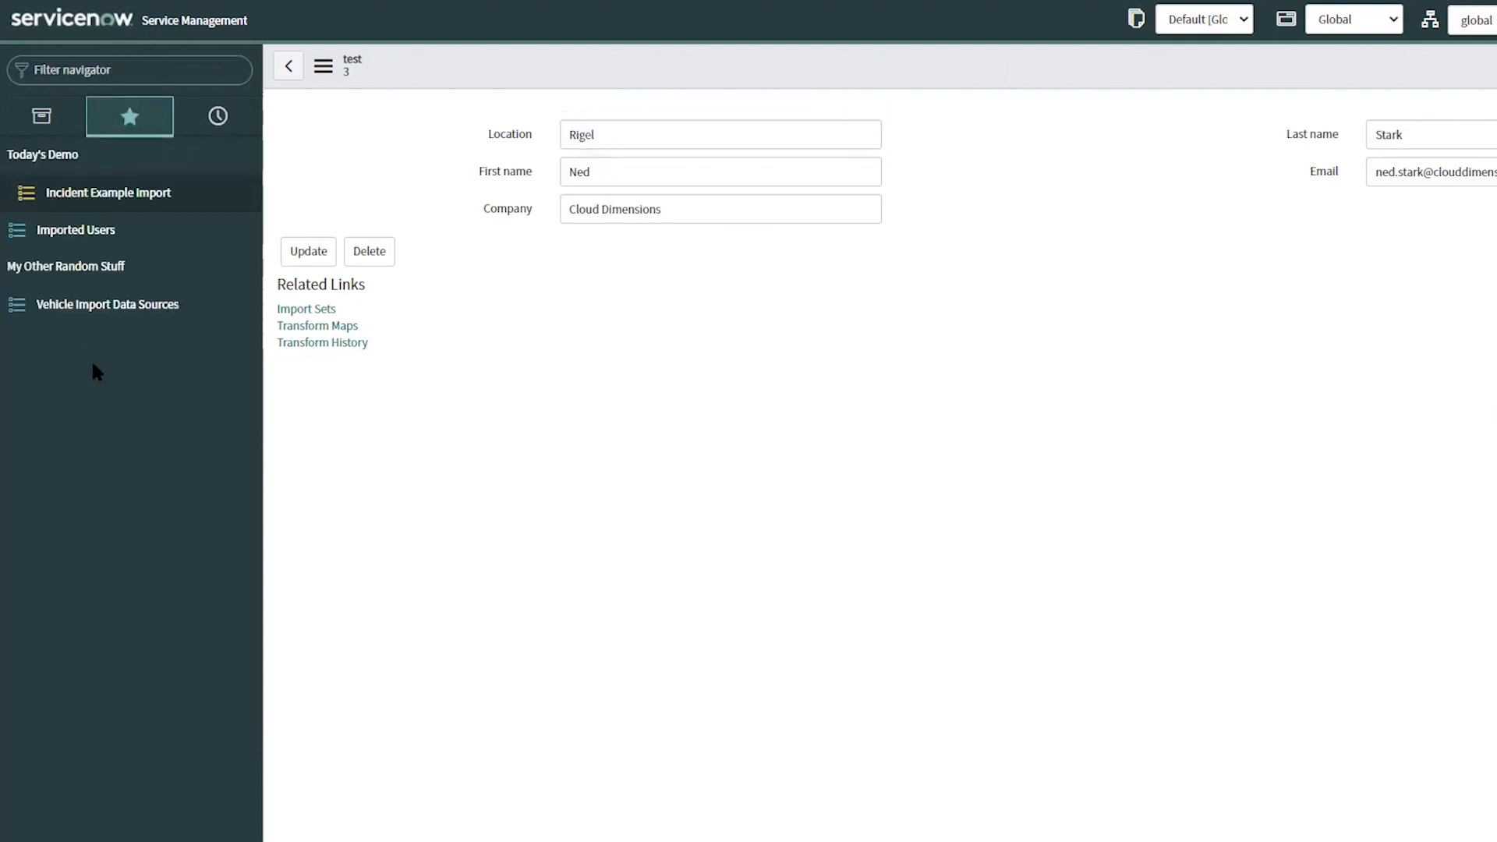
left_click(83, 235)
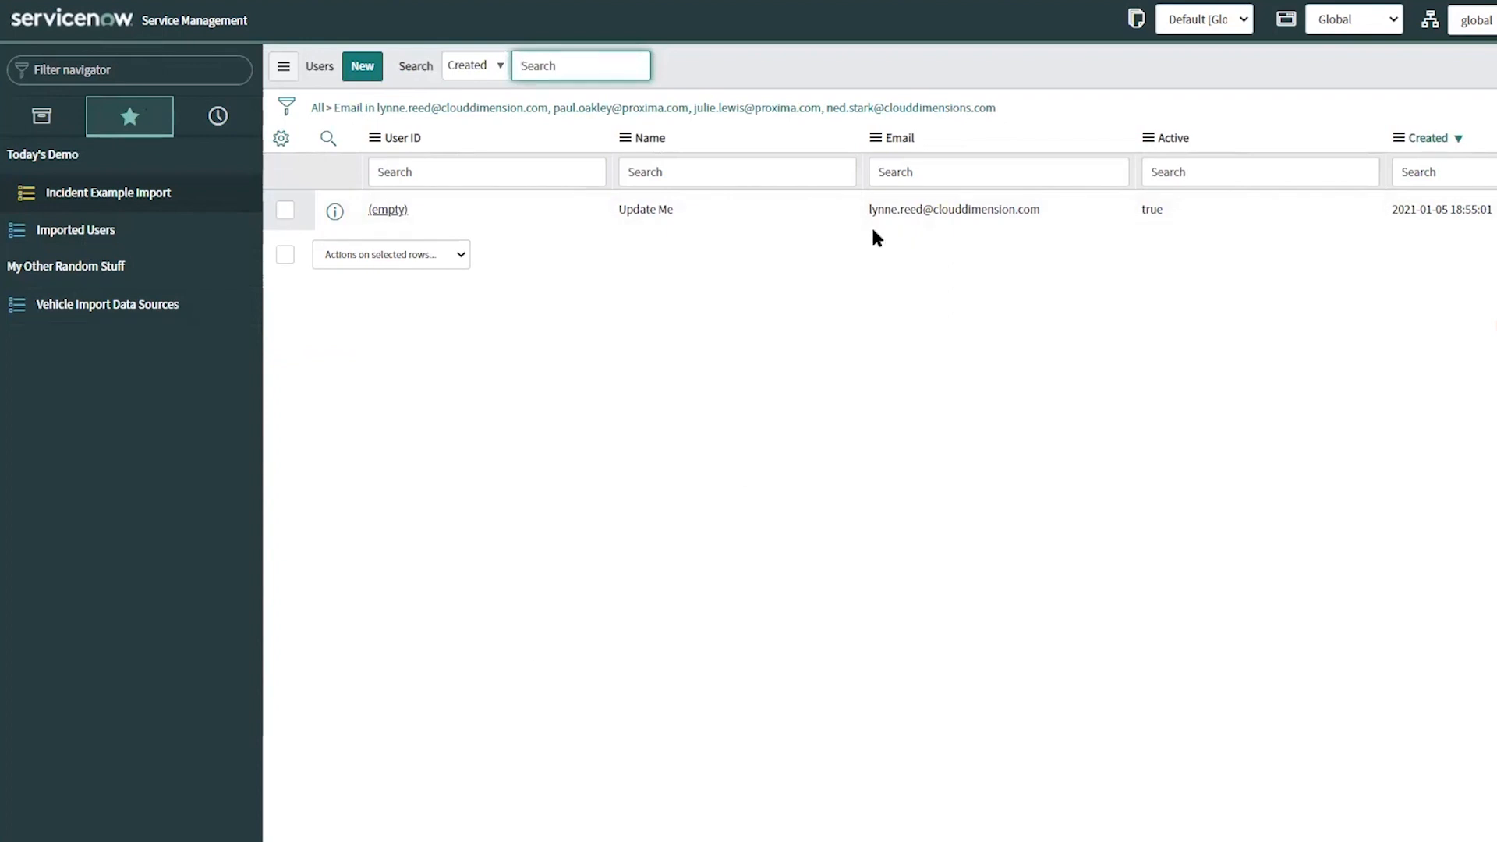
left_click_drag(868, 207, 1020, 226)
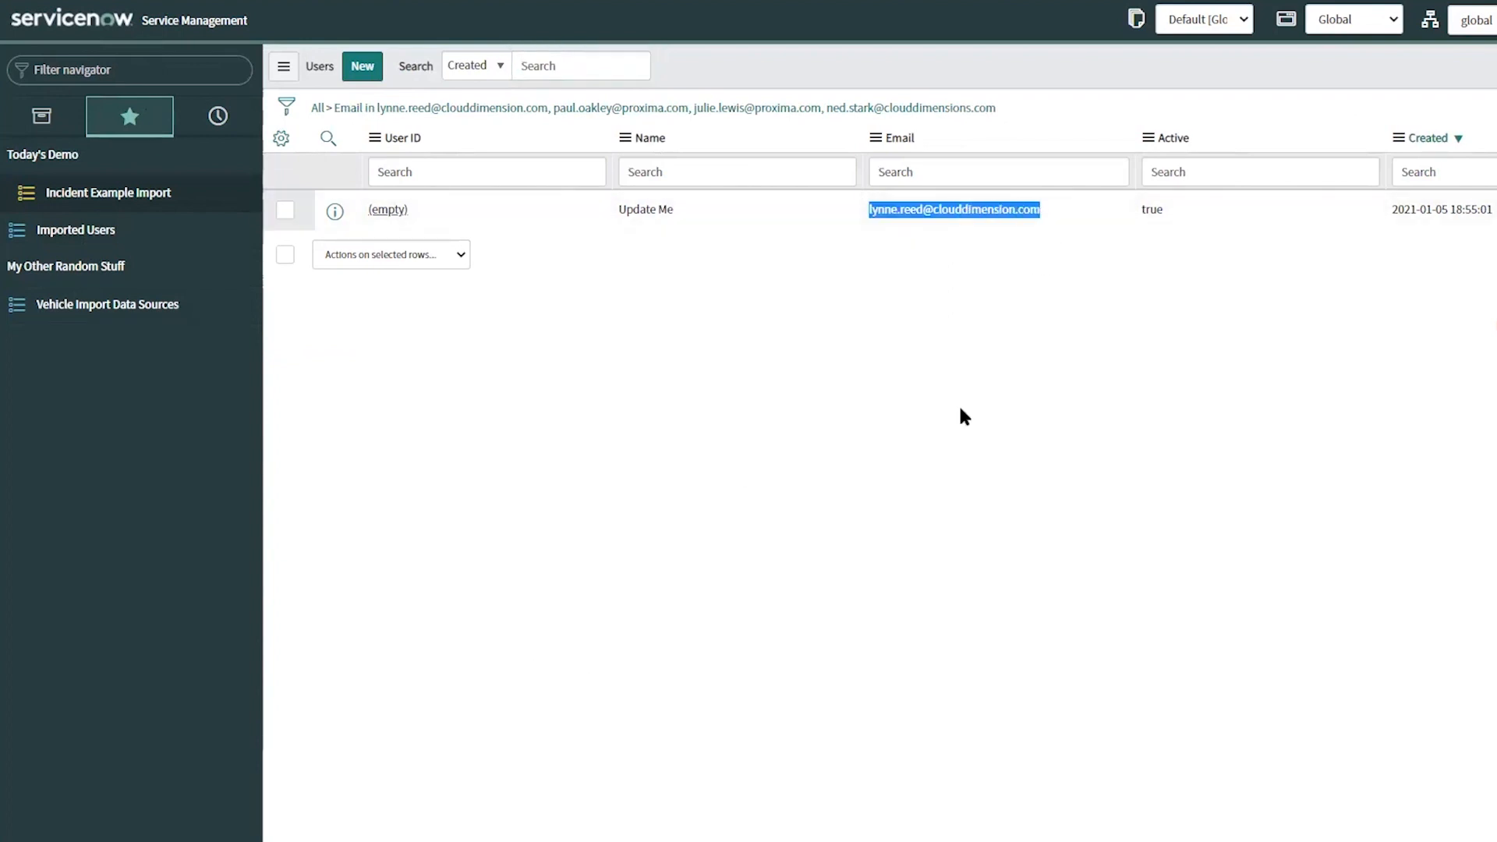
Return to the row 3 staging record and start a new transform map for its import set table
left_click(194, 128)
left_click(100, 220)
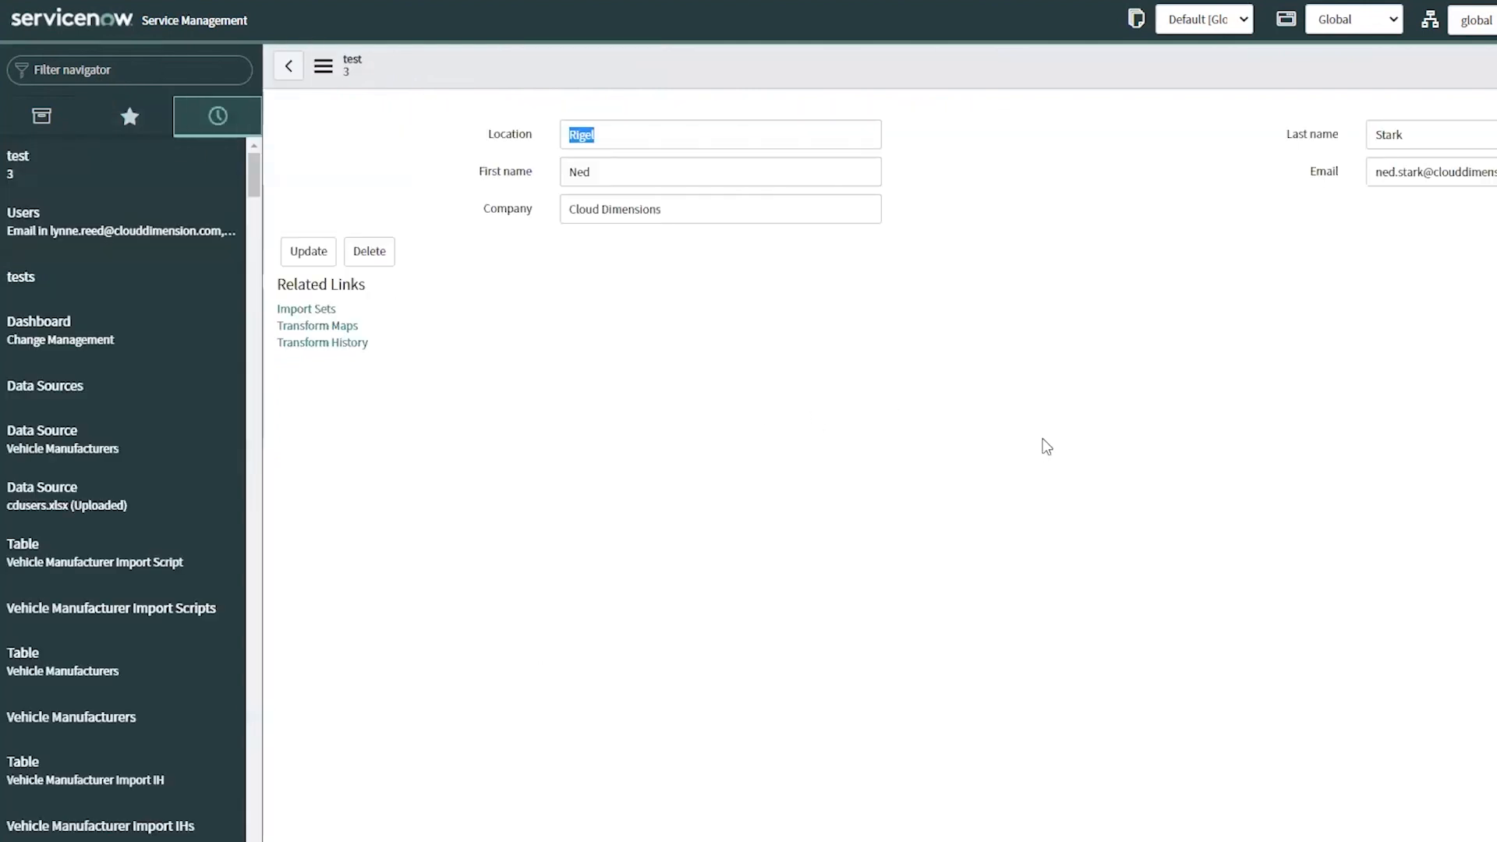
left_click(1041, 491)
left_click(346, 326)
left_click(446, 68)
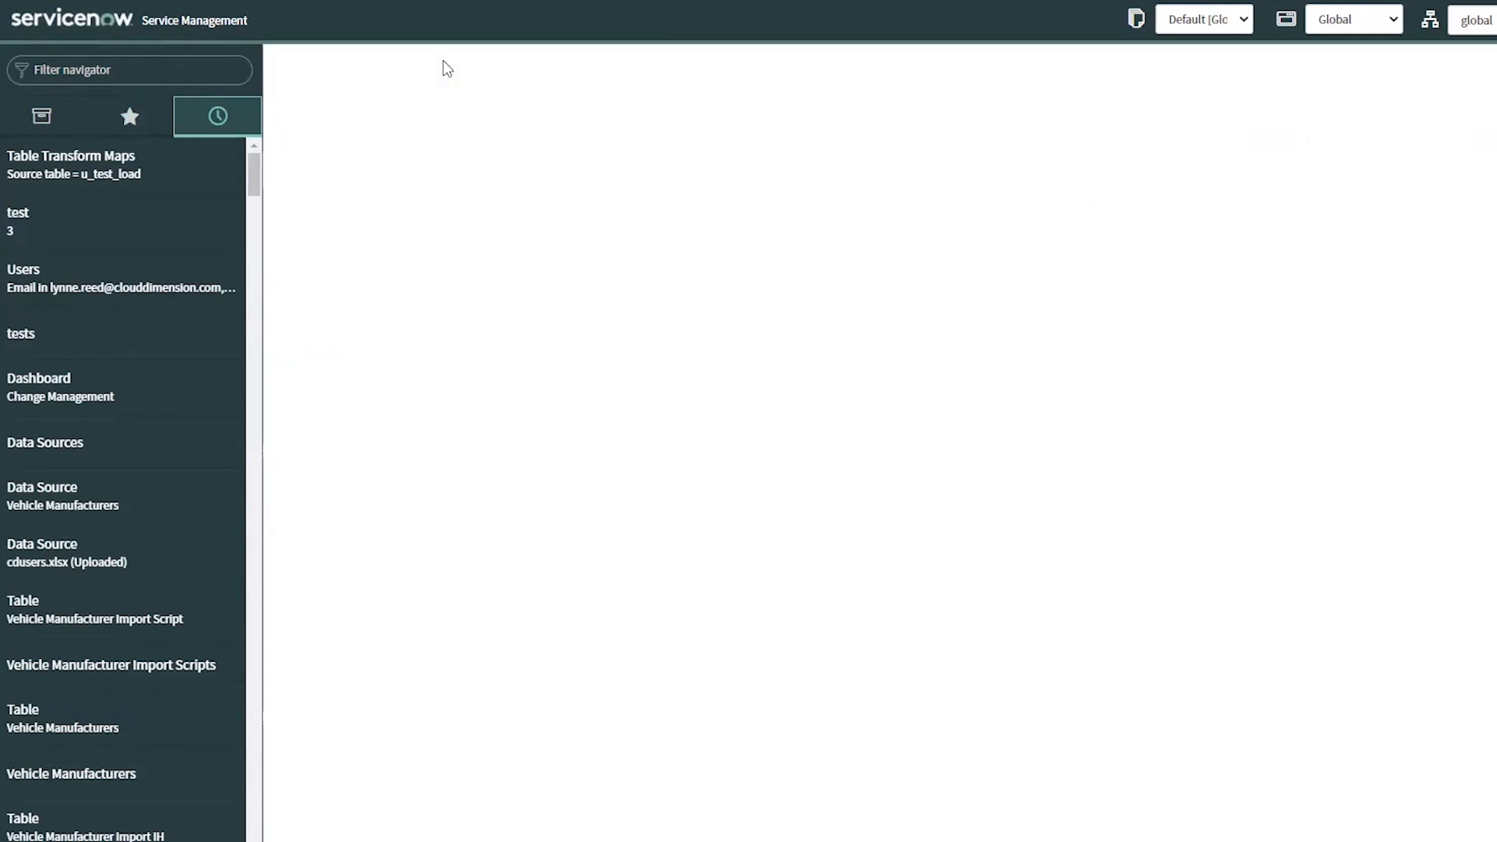
Name the transform map Example, set its target table to User [sys_user], and save the record
left_click(722, 134)
type("Example")
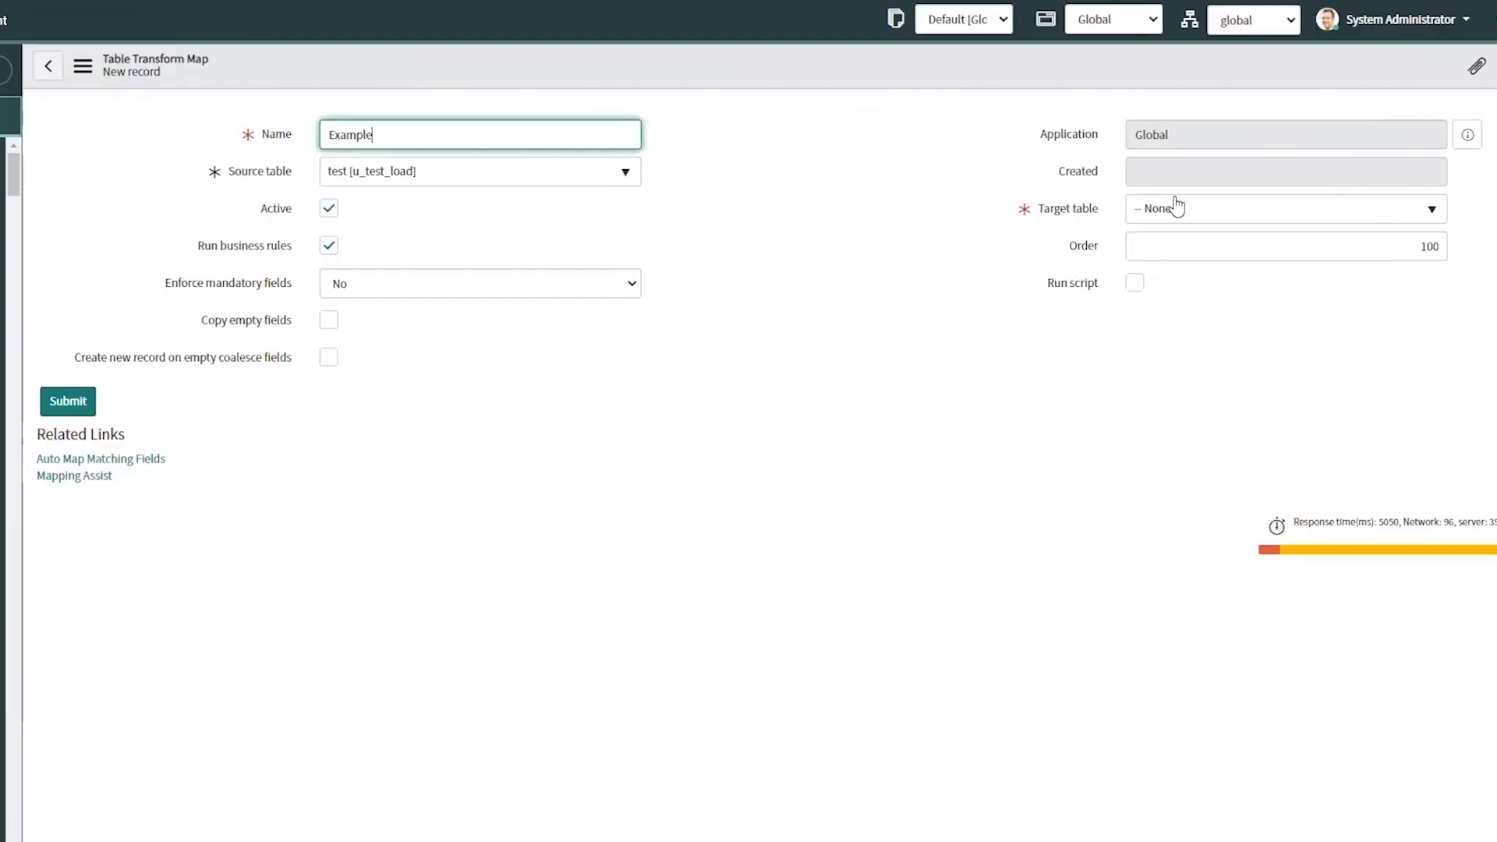
left_click(1176, 204)
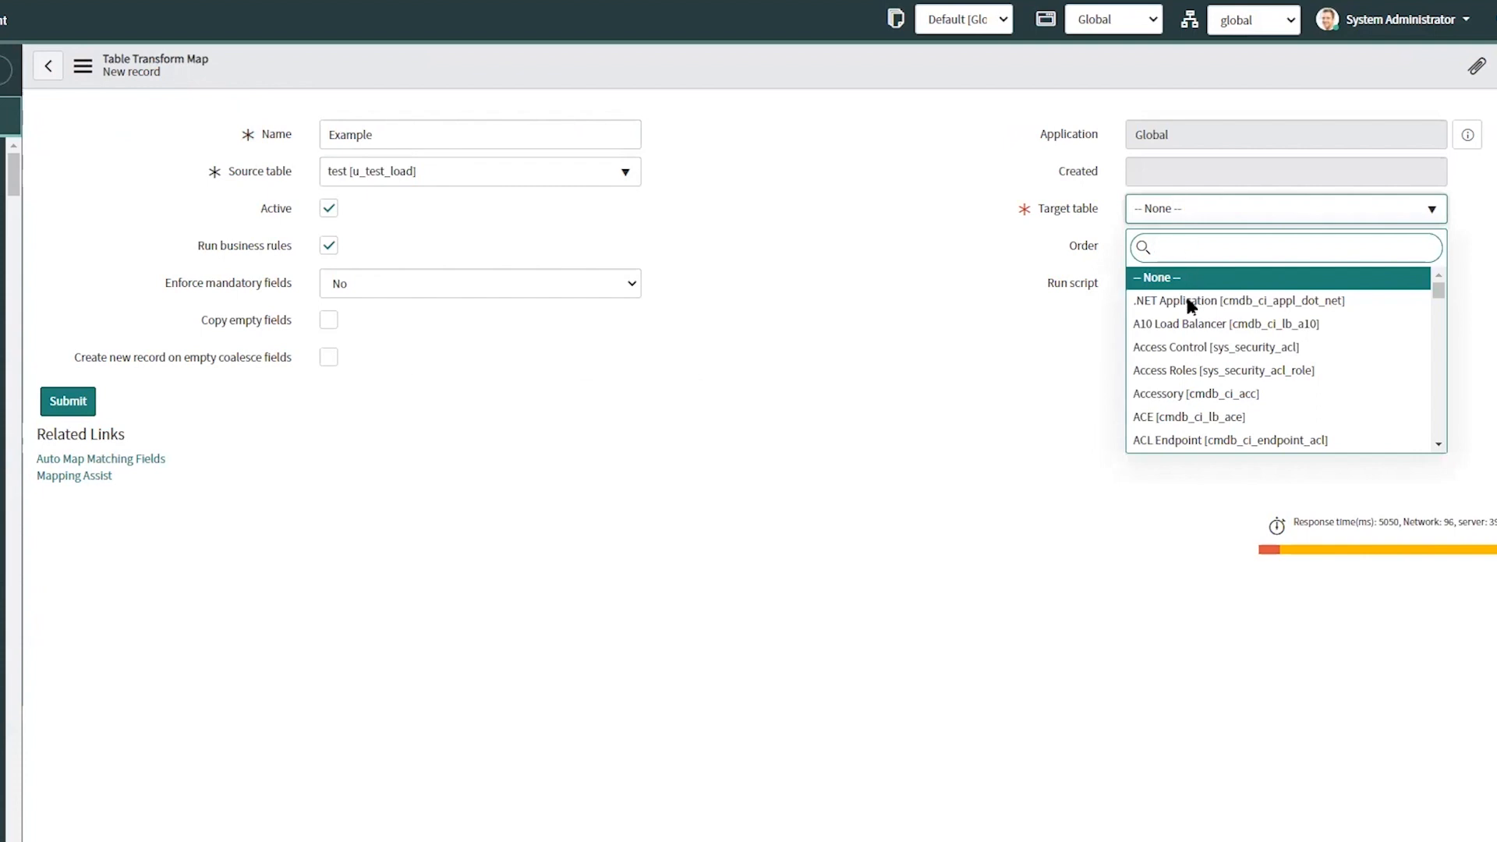
type("sys_user")
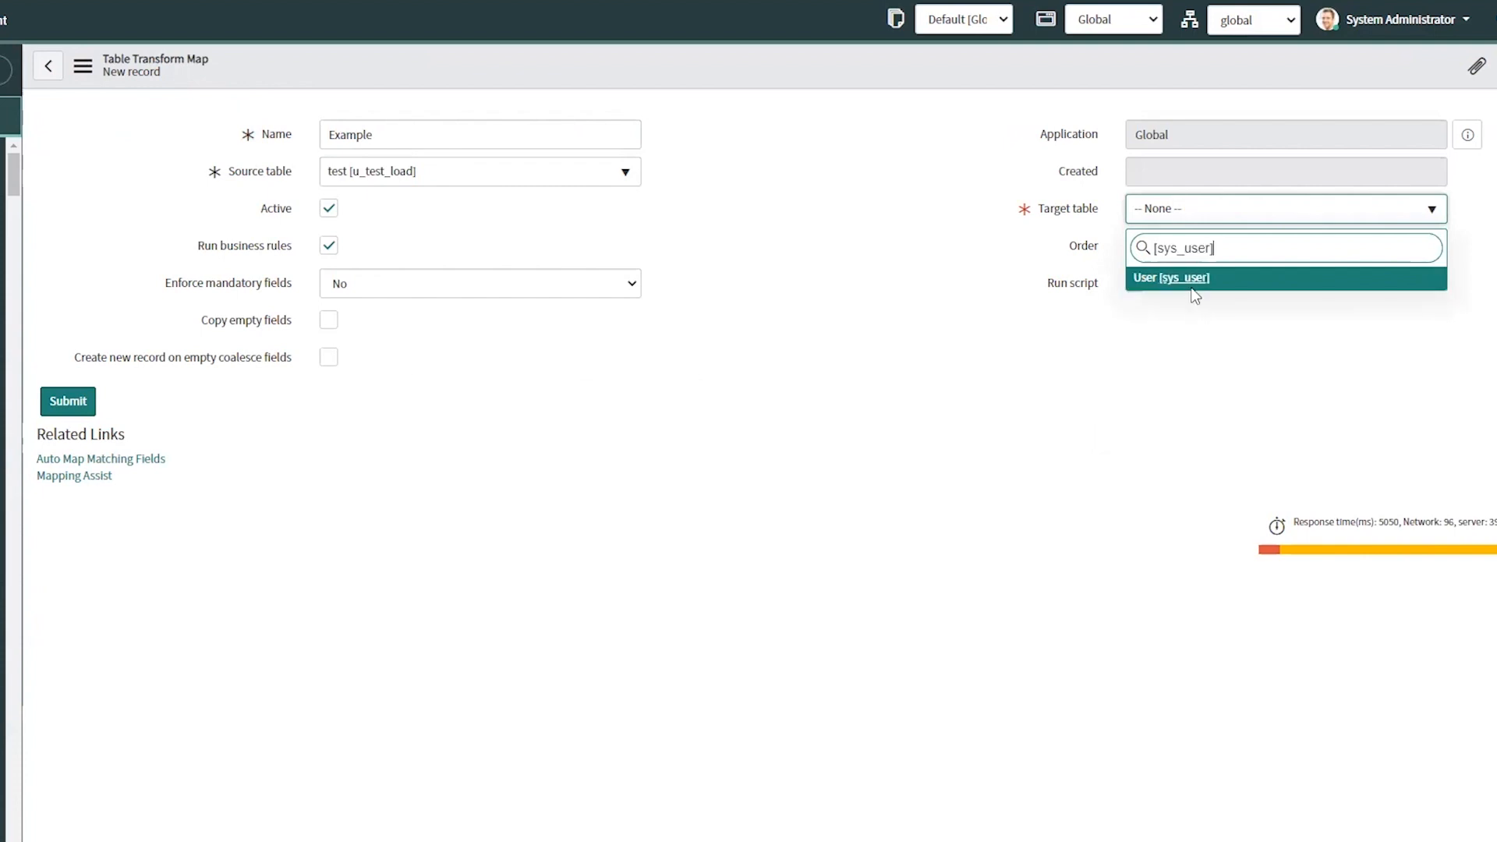
left_click(1193, 279)
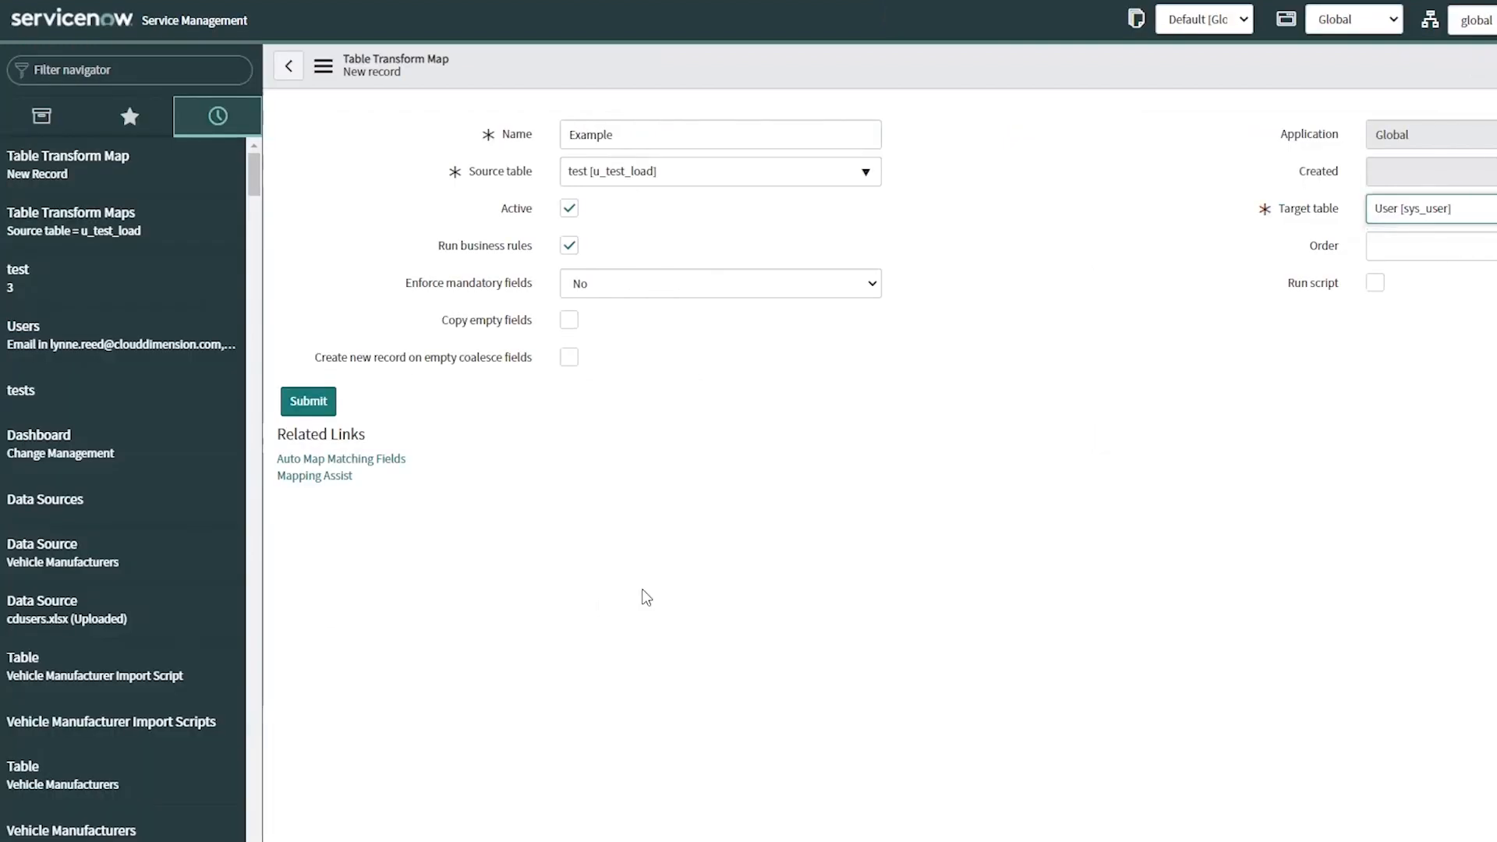
left_click(646, 597)
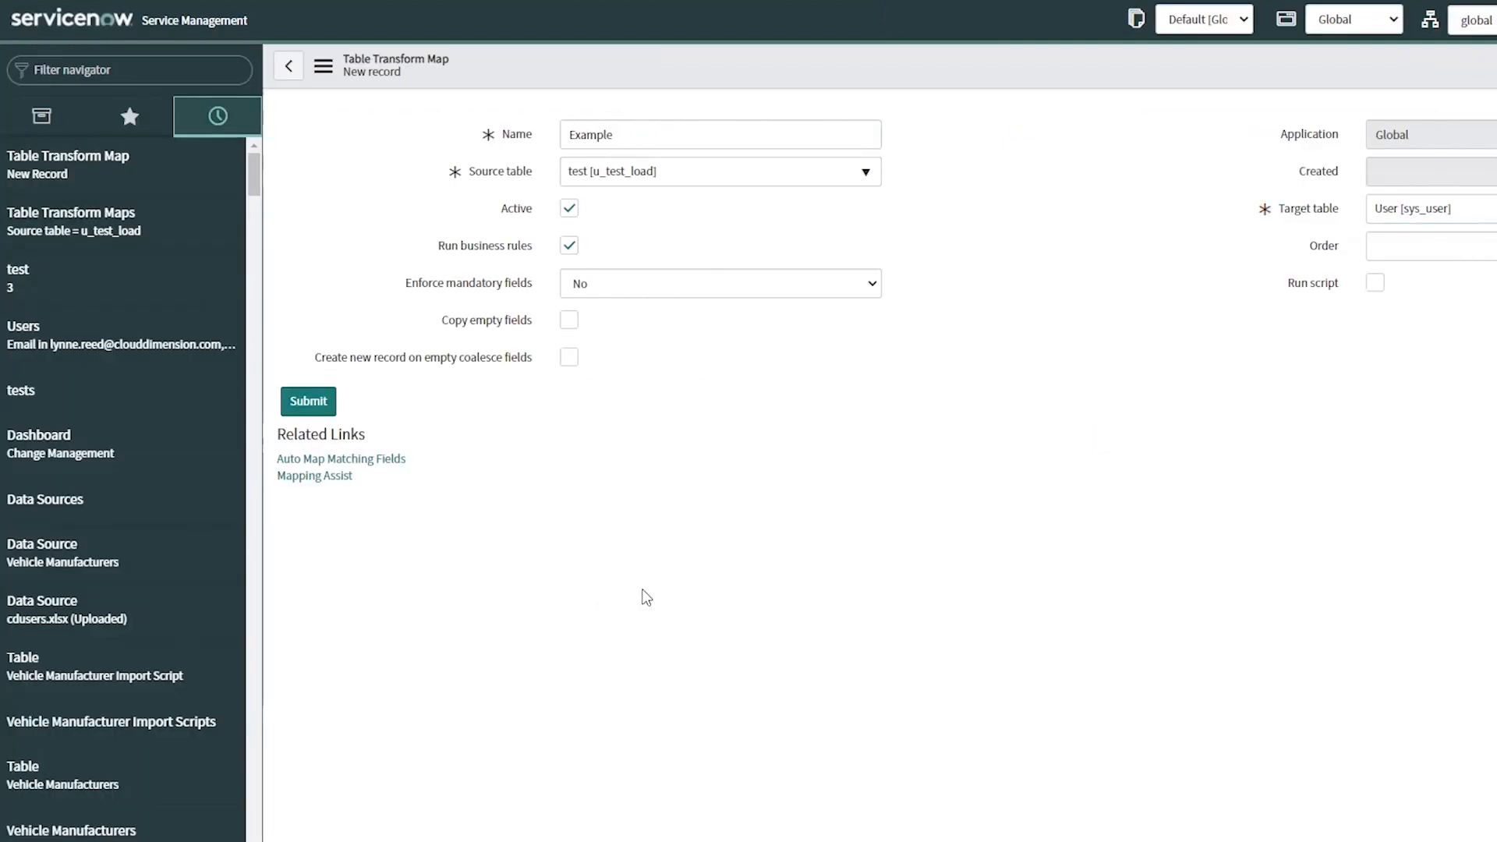
key("ctrl+s")
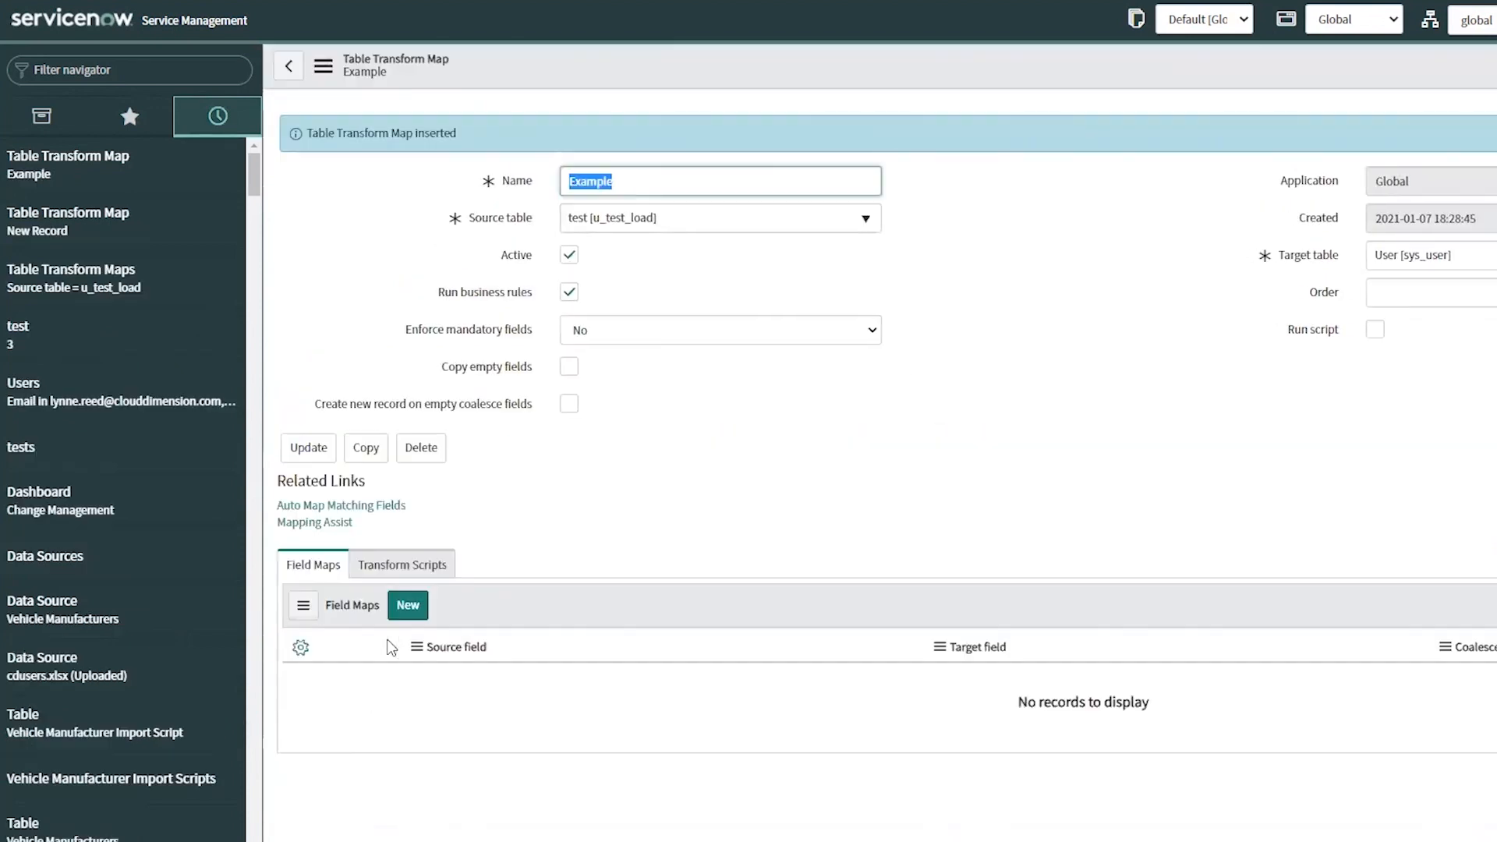
Auto-map the matching fields of the Example transform map and set Coalesce to true for the u_email field map
left_click(380, 507)
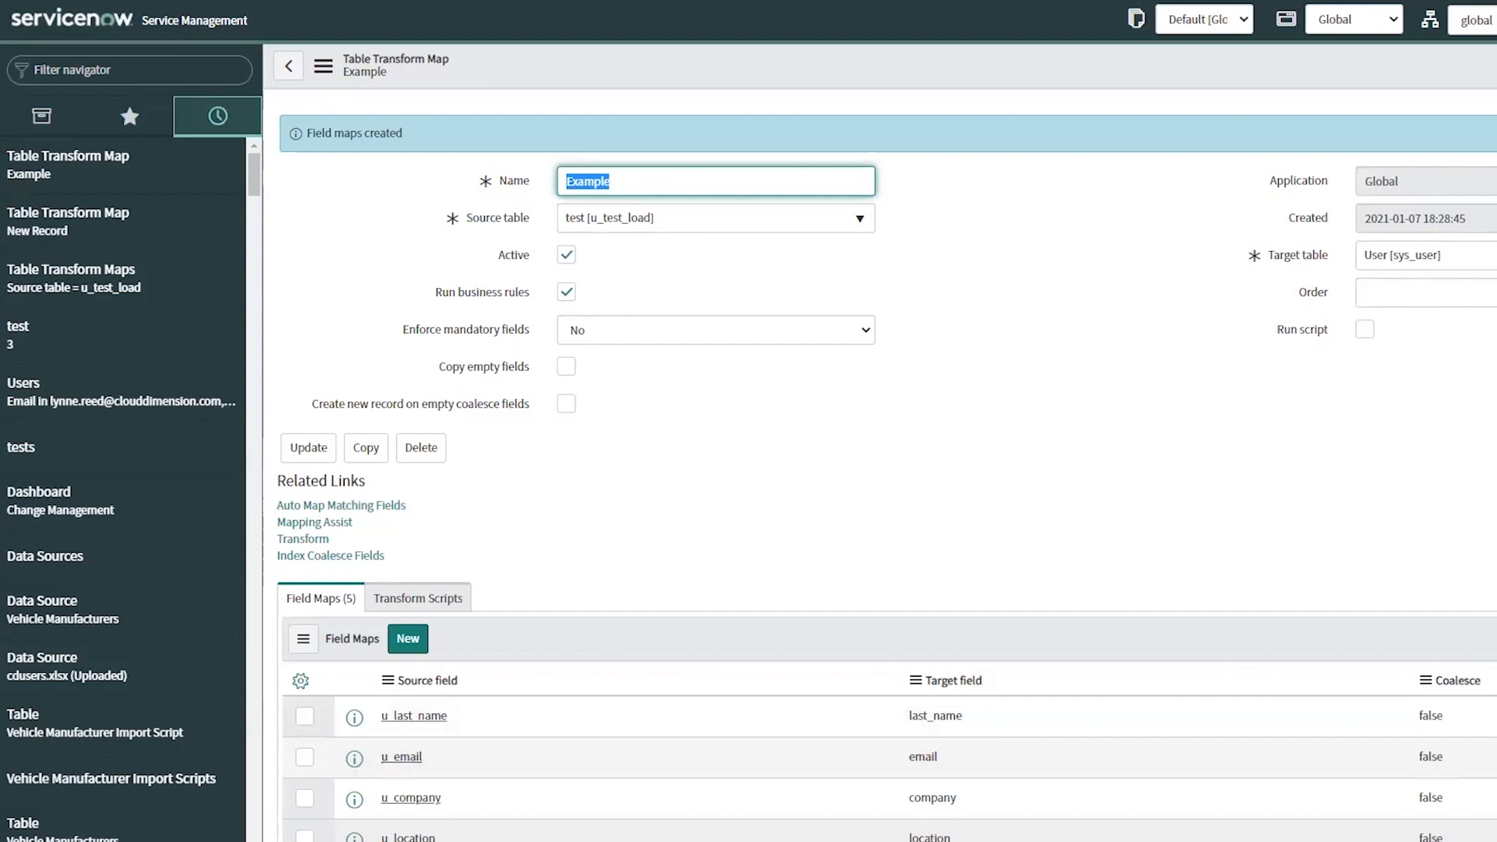
scroll(1482, 654, "down", 2)
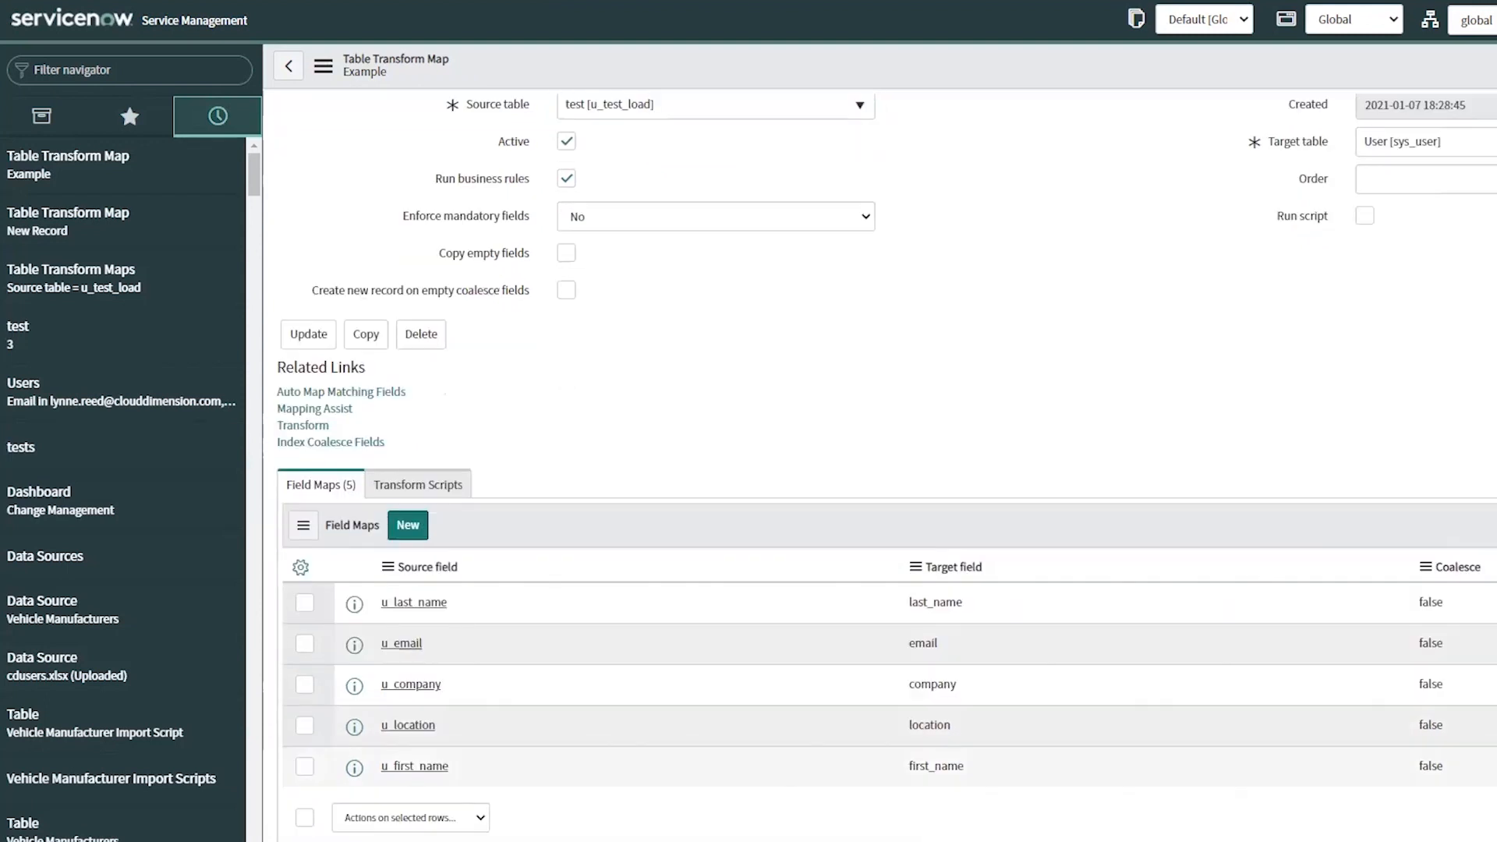
double_click(1482, 654)
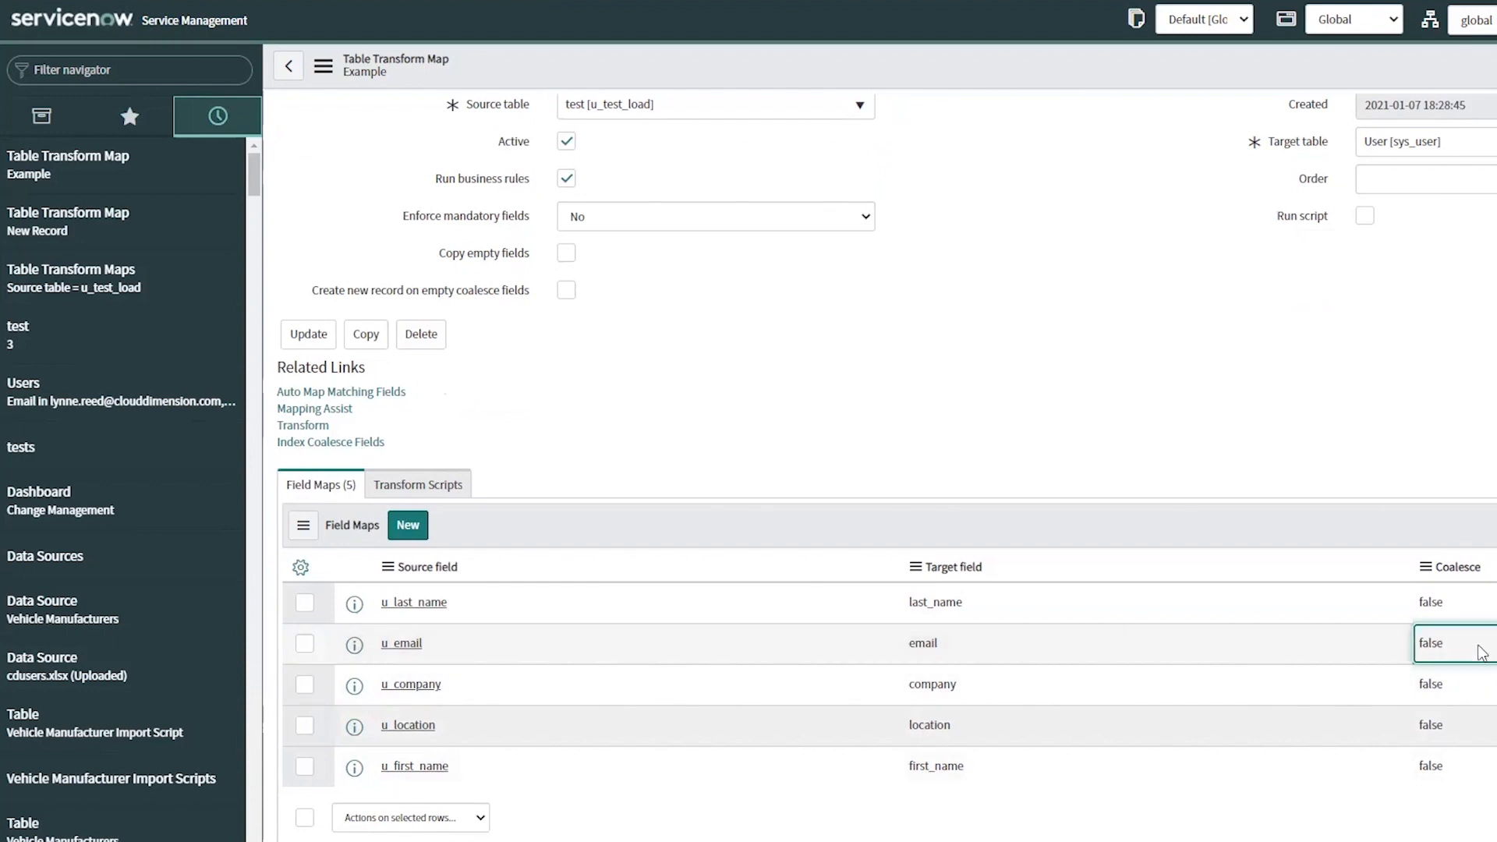
left_click(1478, 651)
left_click(1471, 672)
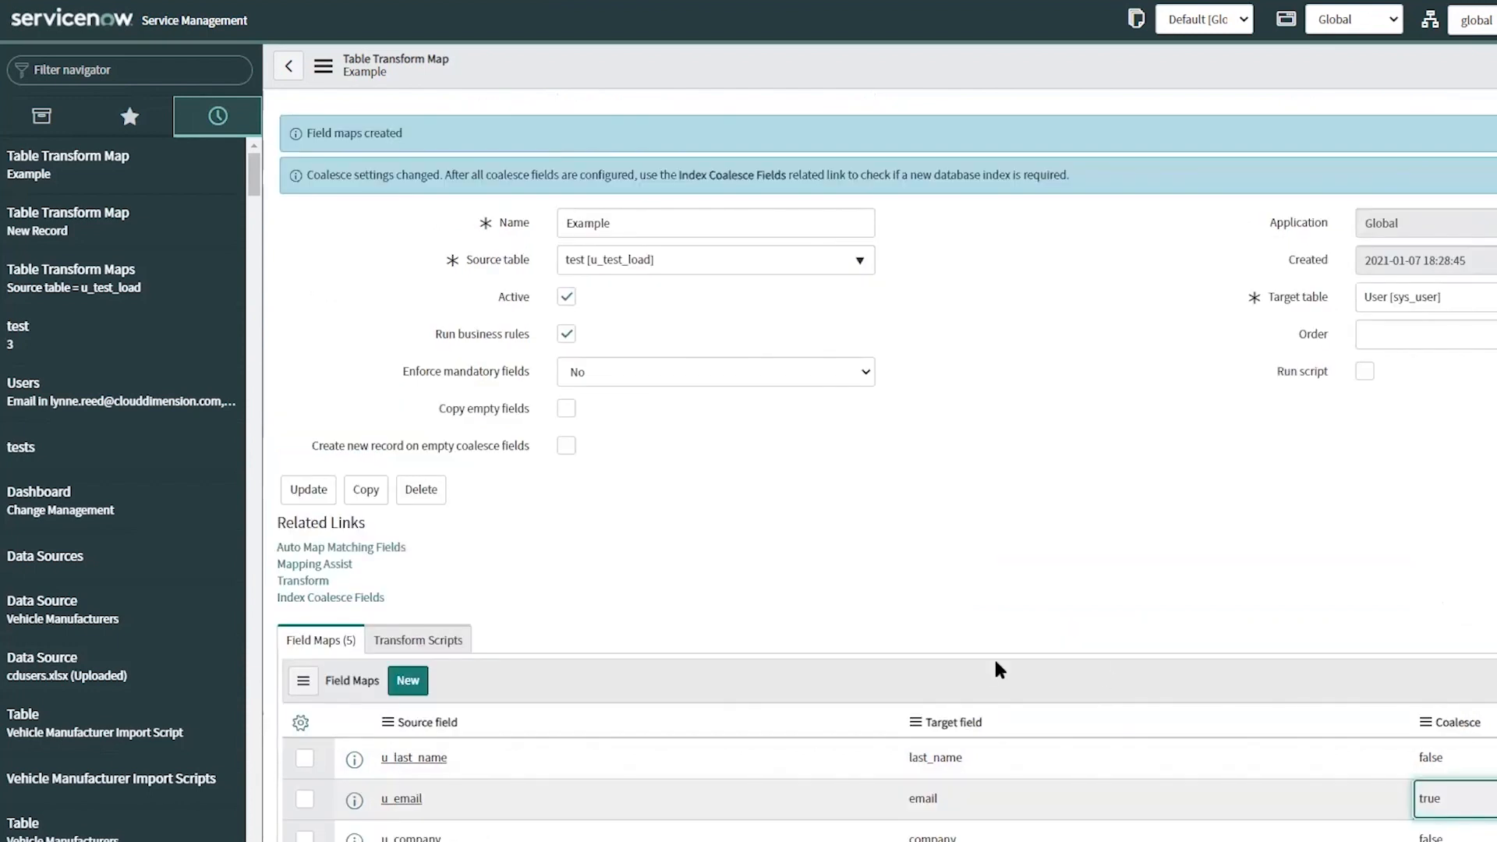
Transform import set ISET0010084 with the Example map and open its transform history
left_click(311, 582)
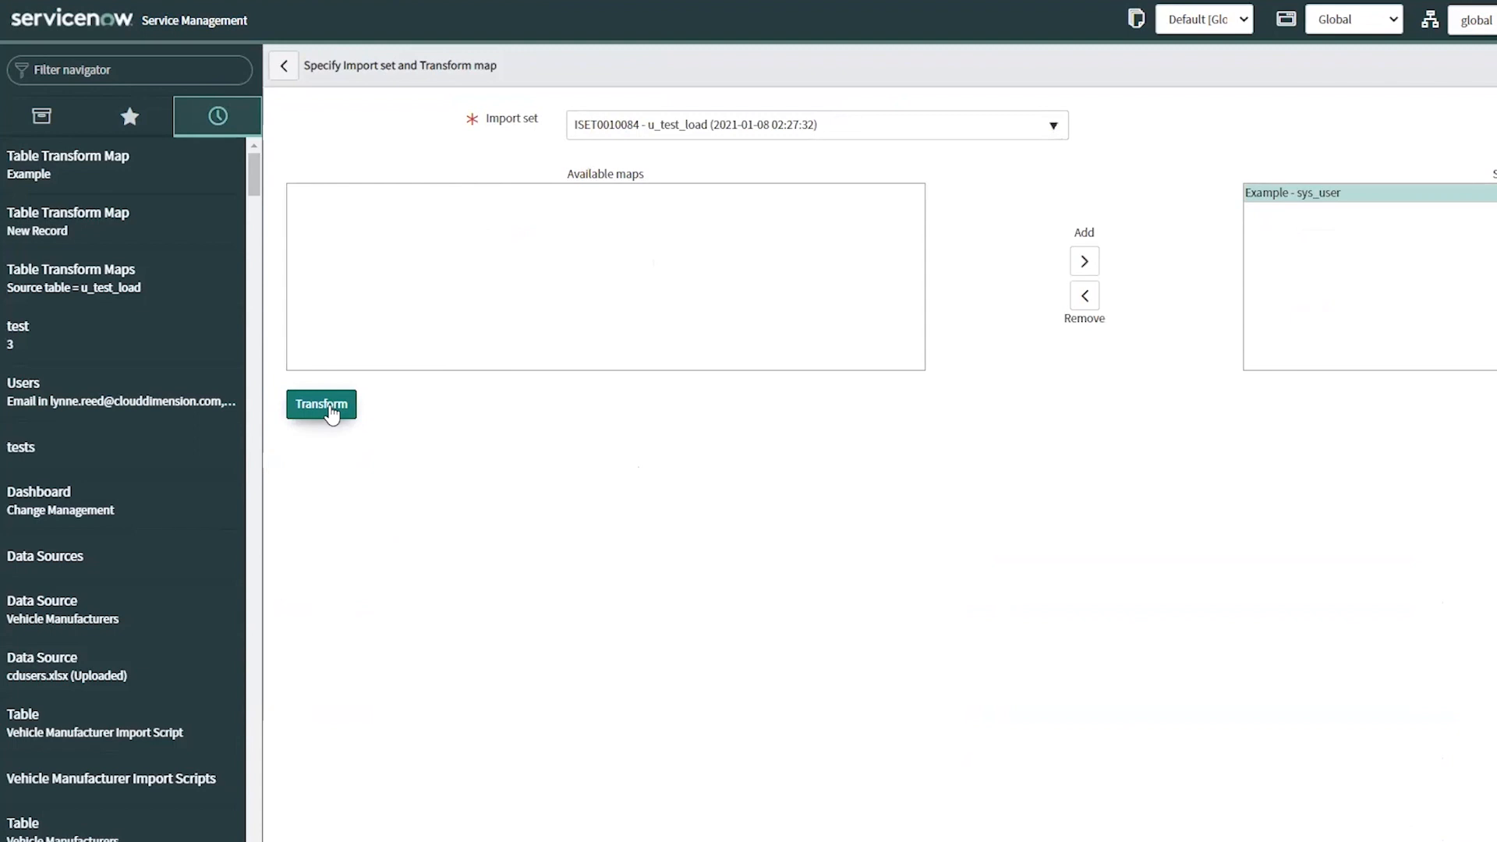
left_click(330, 412)
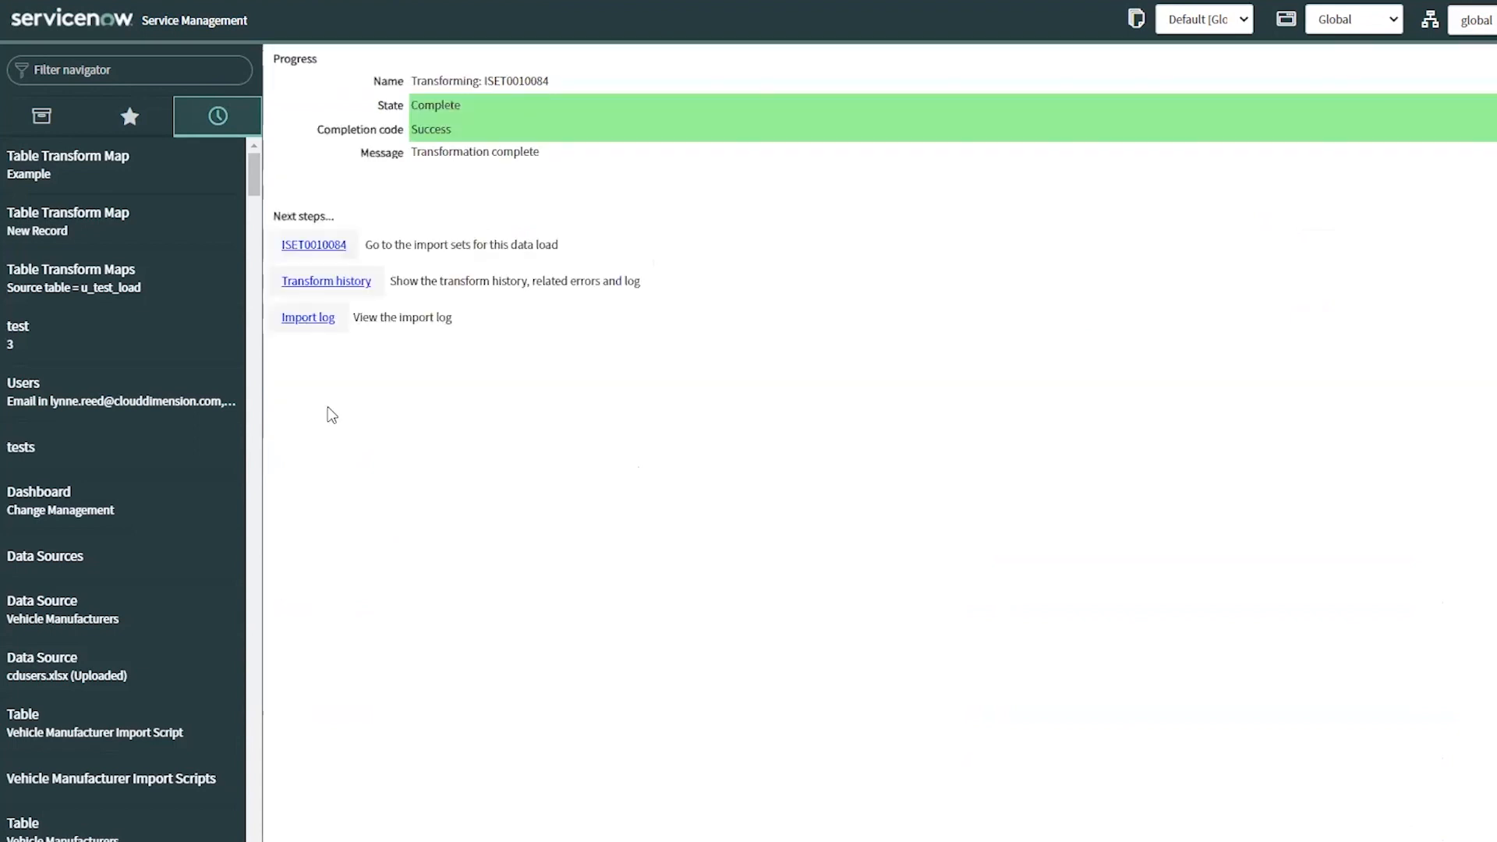
left_click(337, 282)
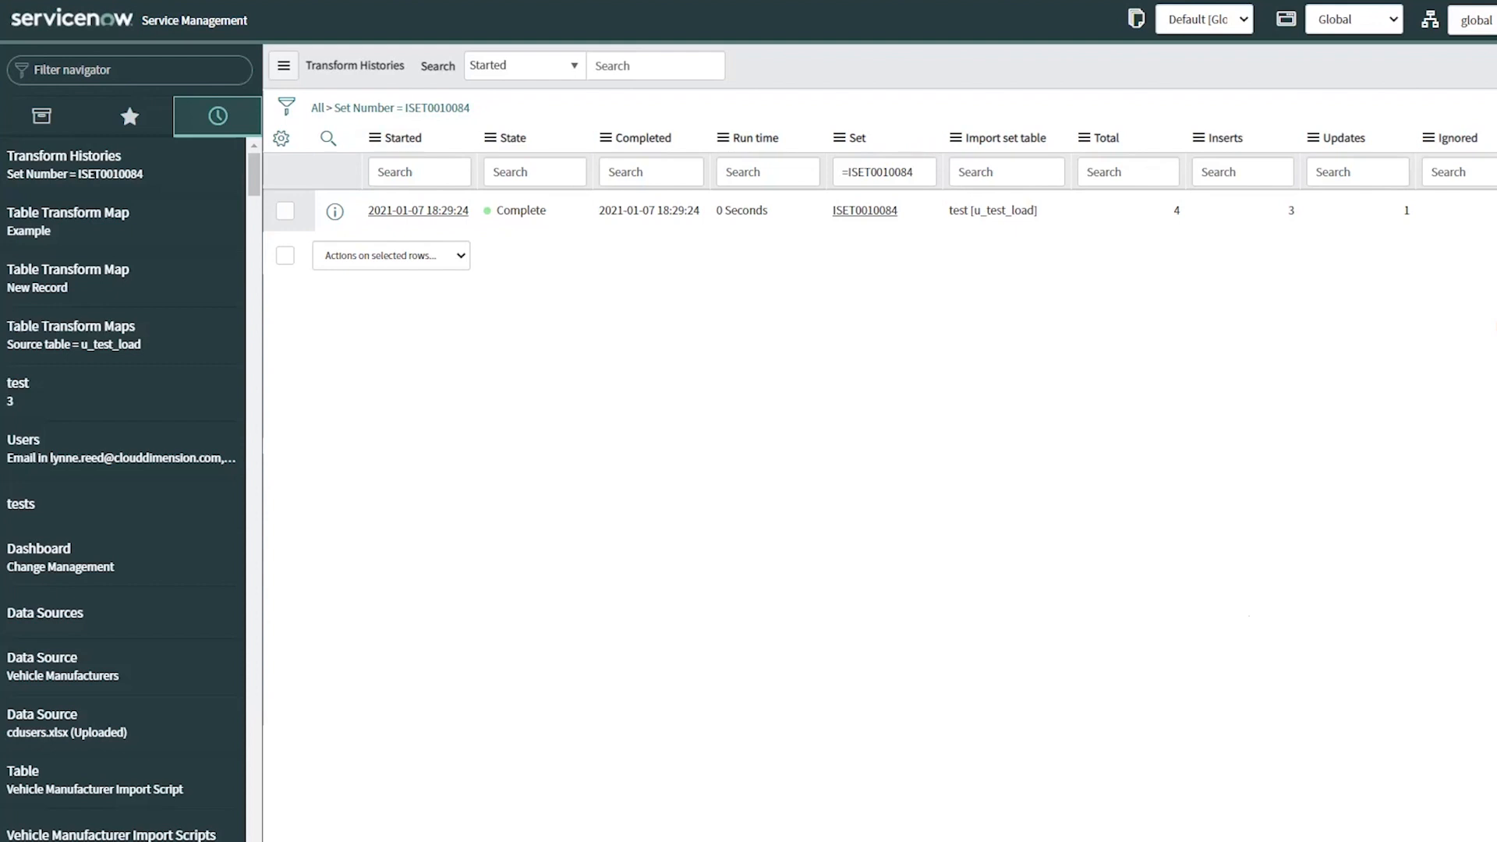
Open the cdusers.xlsx (Uploaded) data source under System Import Sets and load all of its records
left_click(97, 71)
type("ta so")
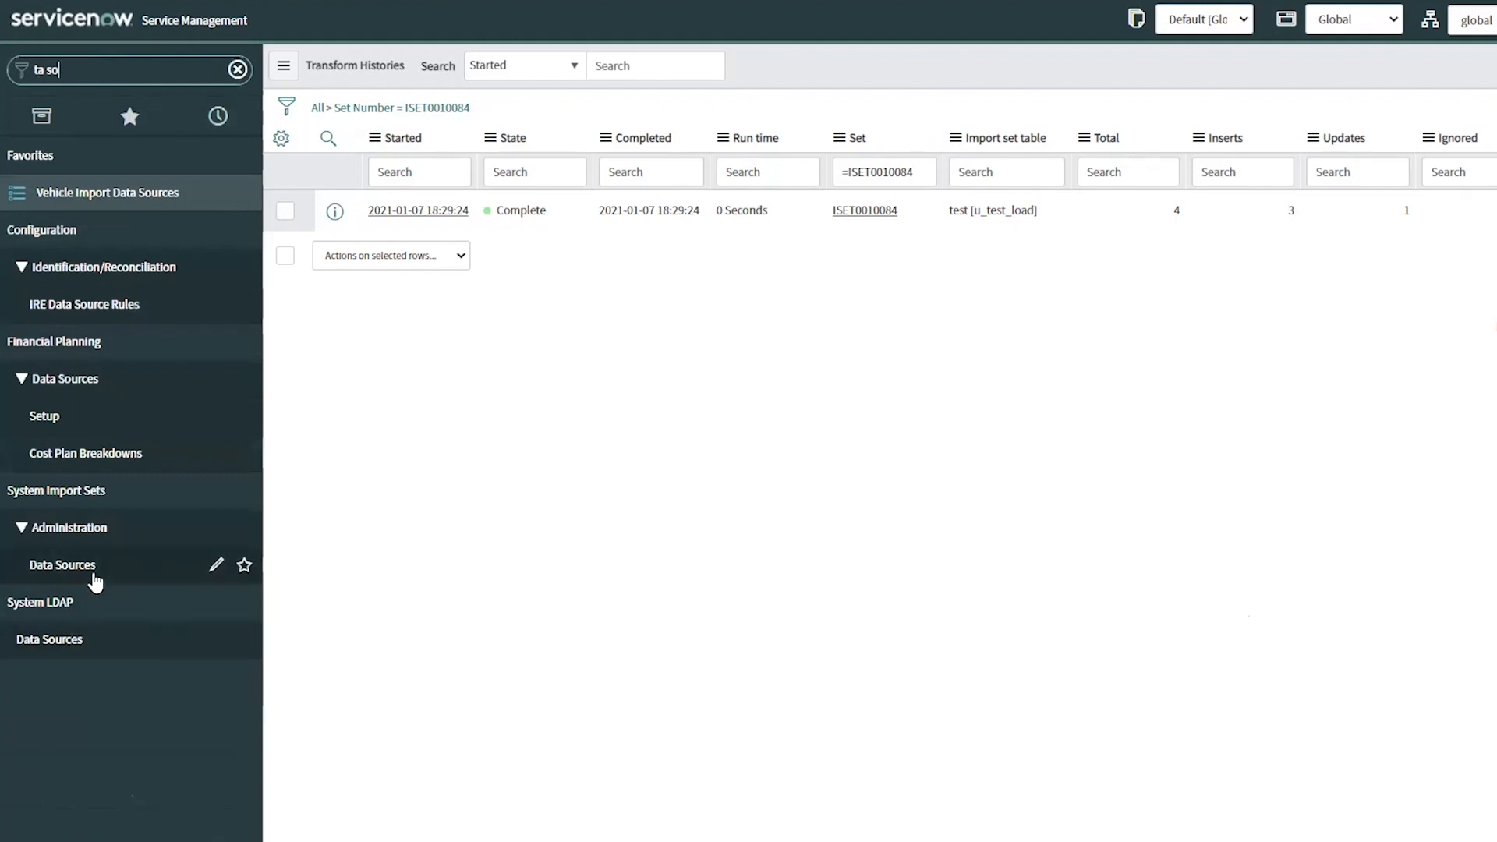
left_click(92, 576)
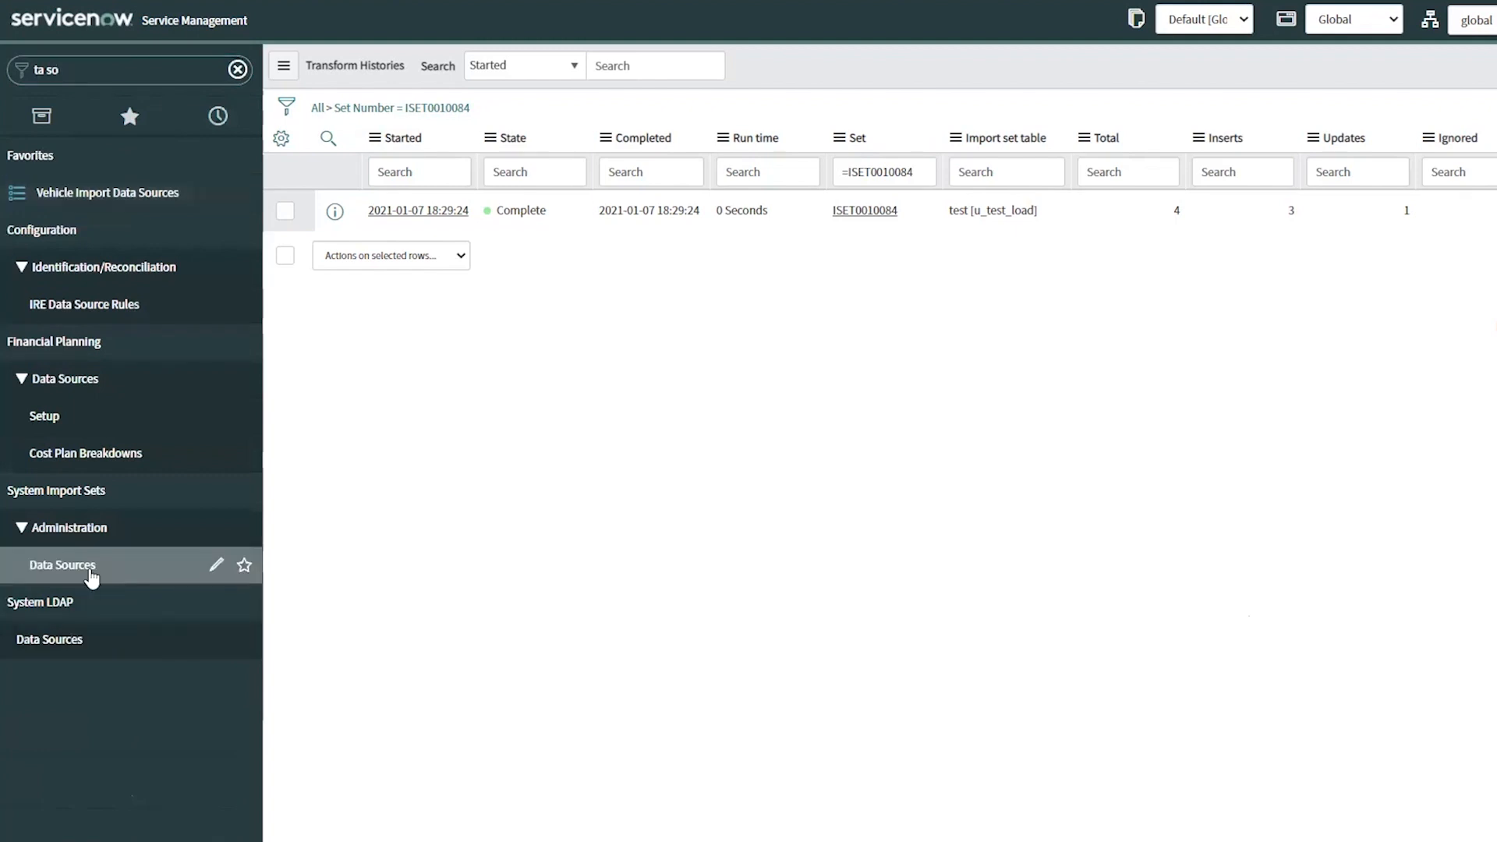
left_click(91, 576)
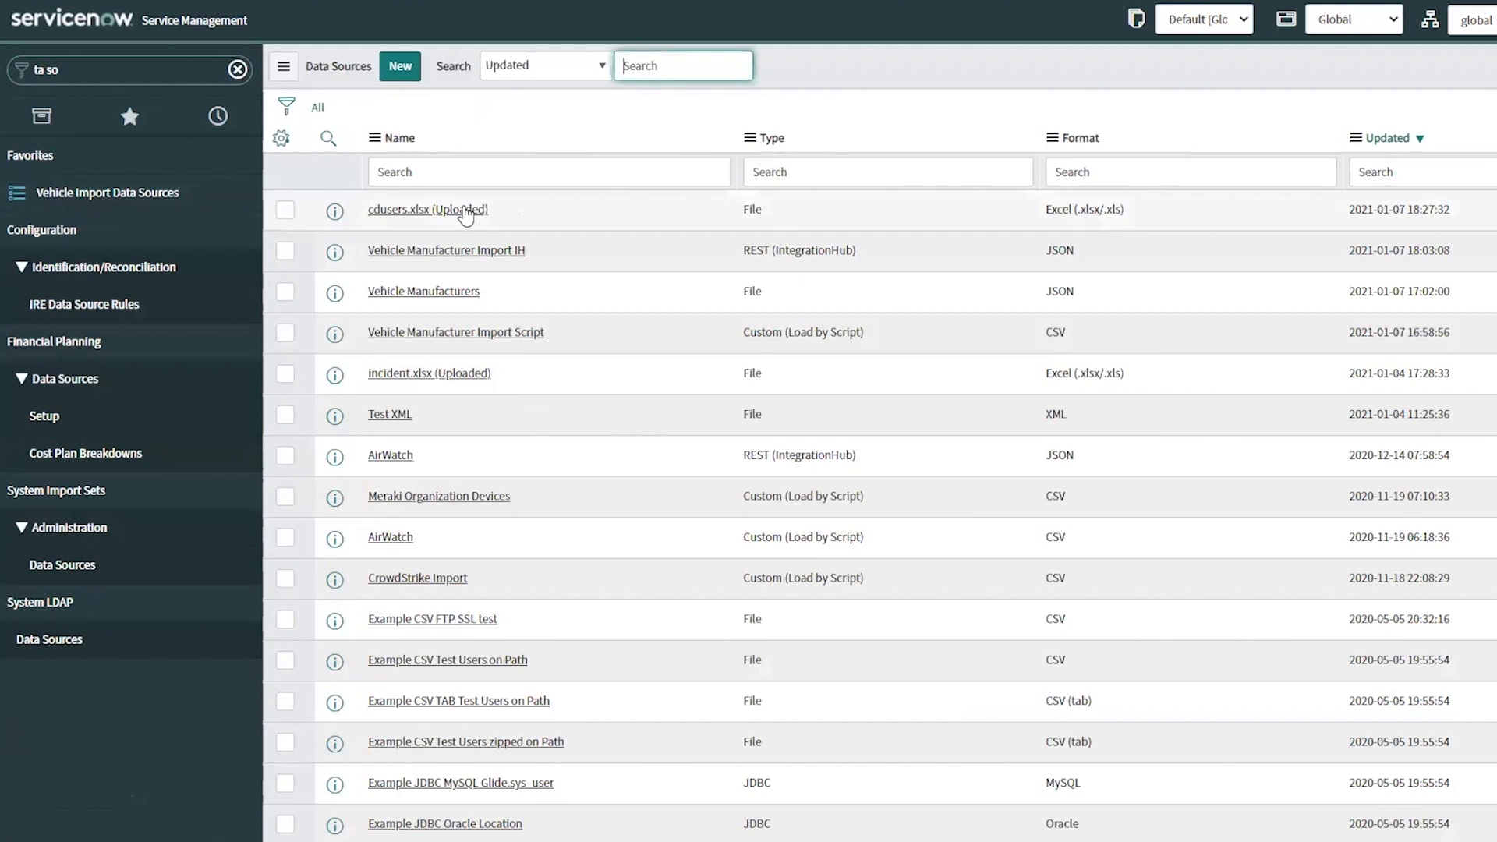
left_click(466, 217)
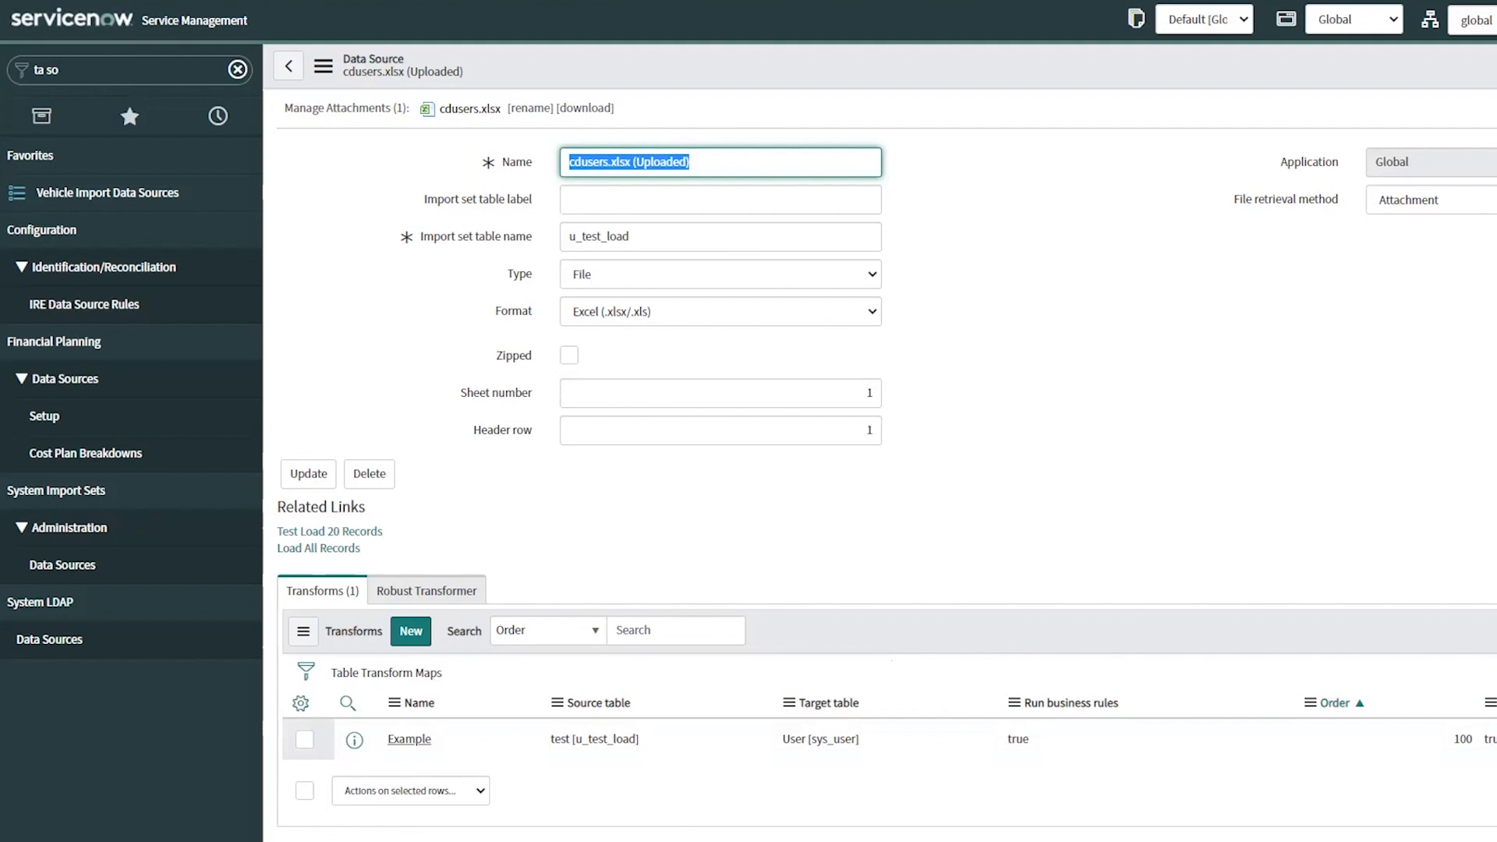
left_click(333, 549)
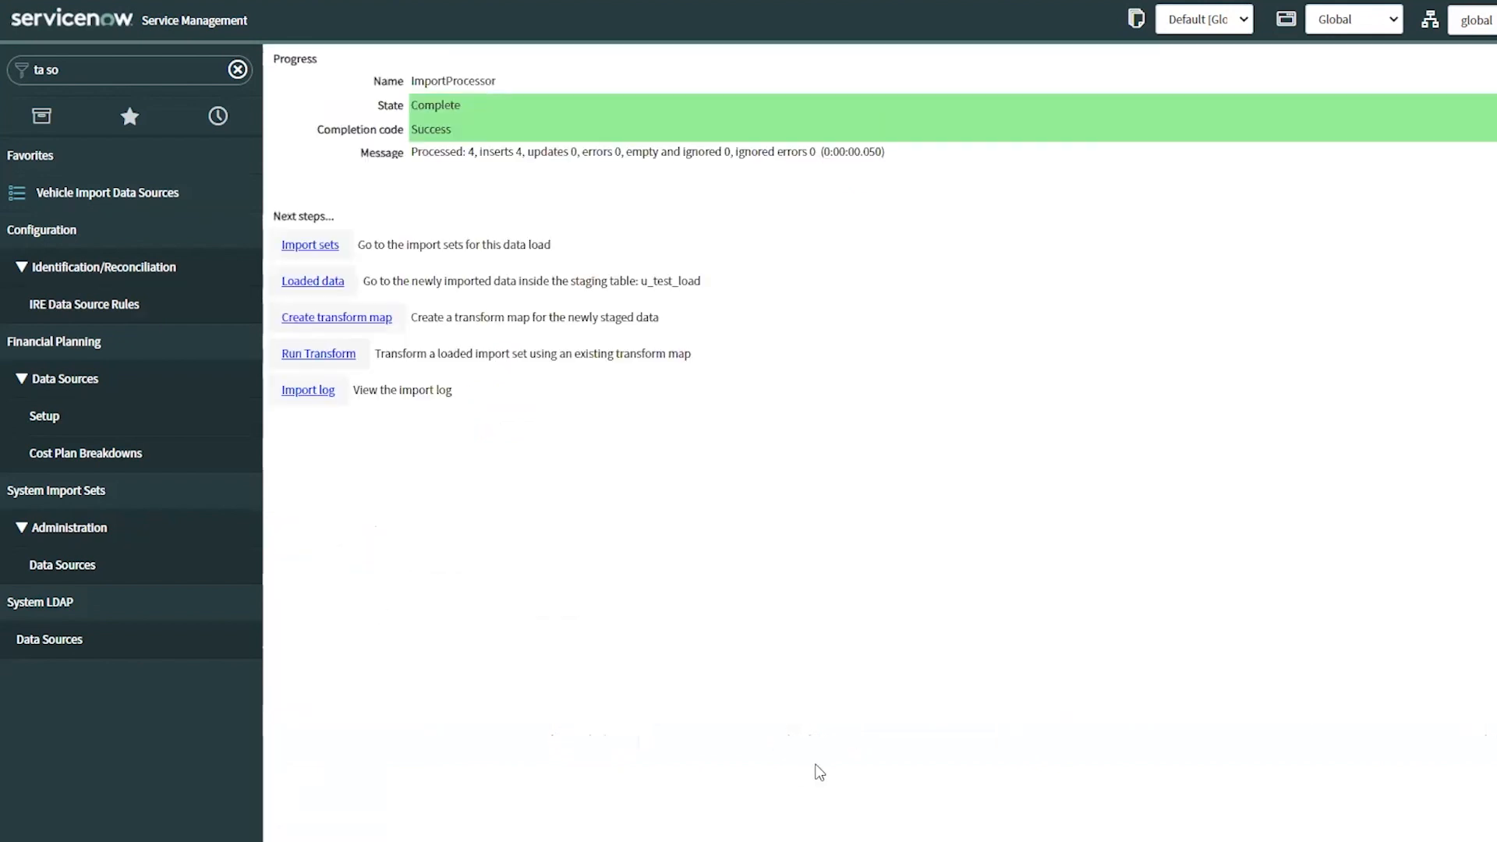
Return to the cdusers.xlsx data source and review the available Format and Type options
key("alt+Left")
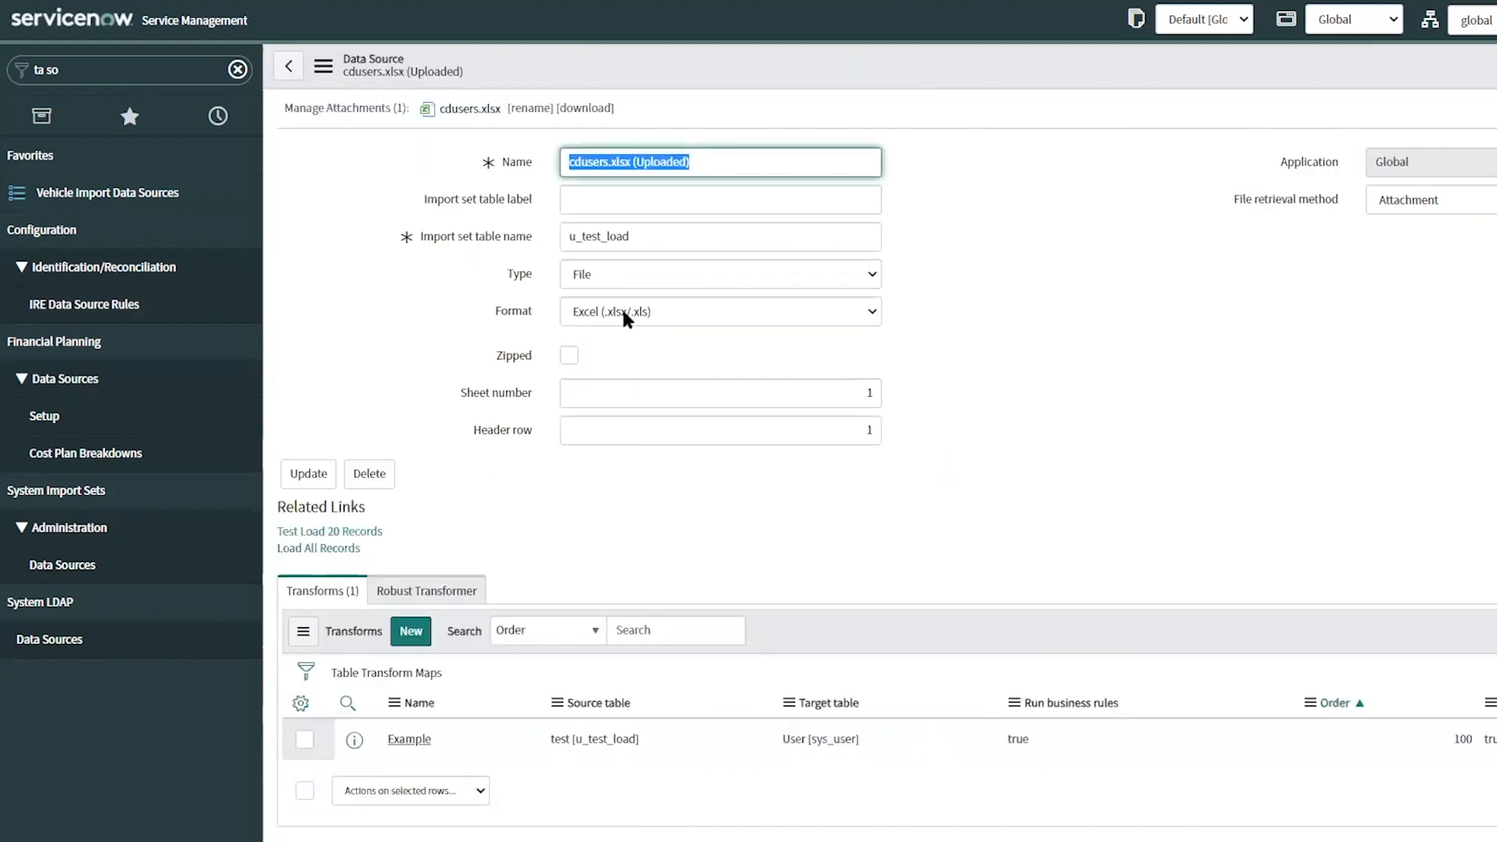
left_click(621, 311)
left_click(621, 311)
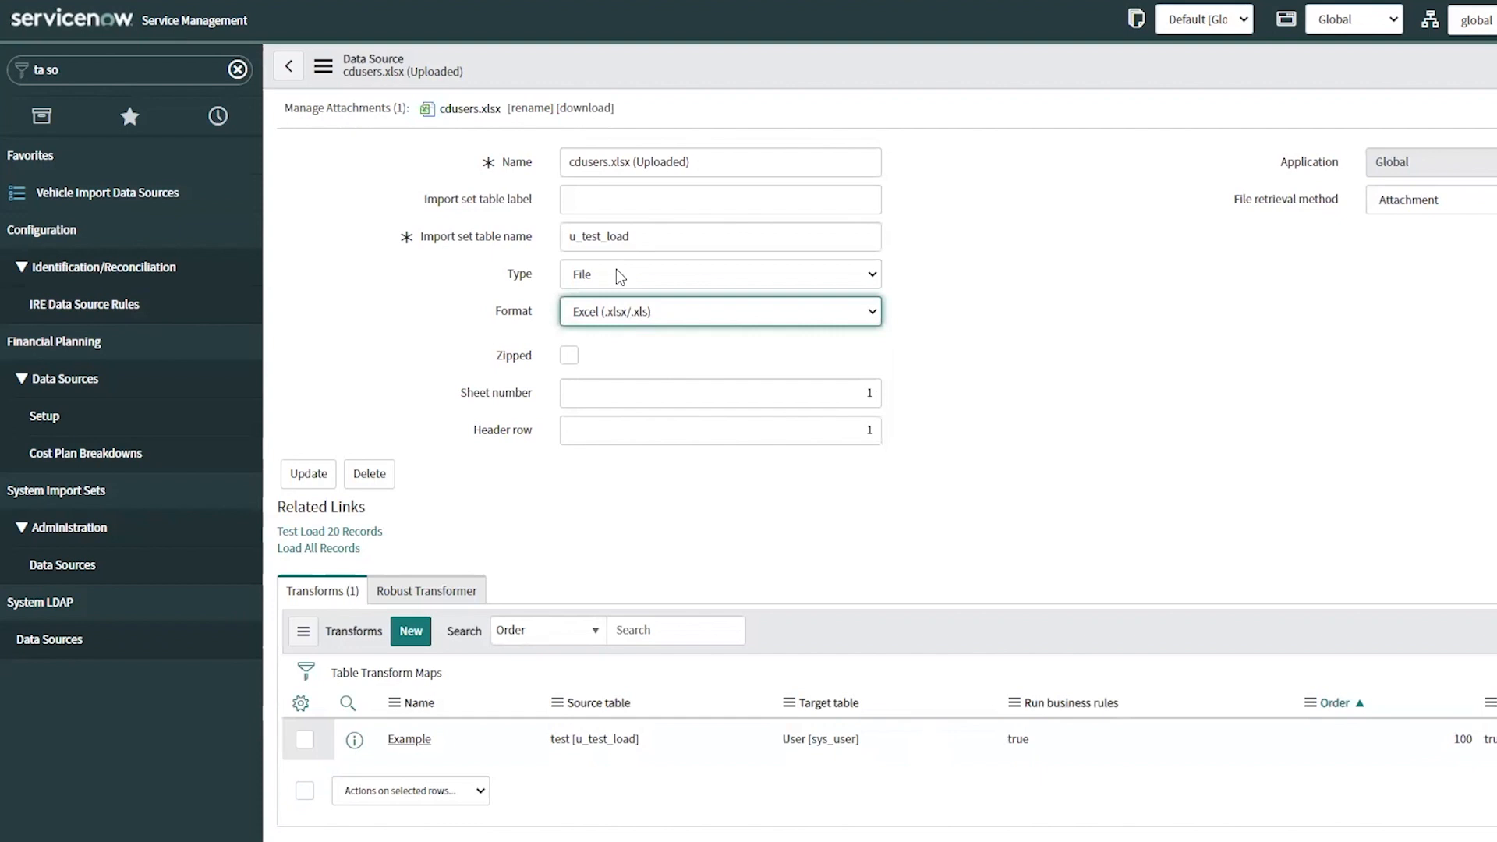
left_click(616, 271)
left_click(616, 272)
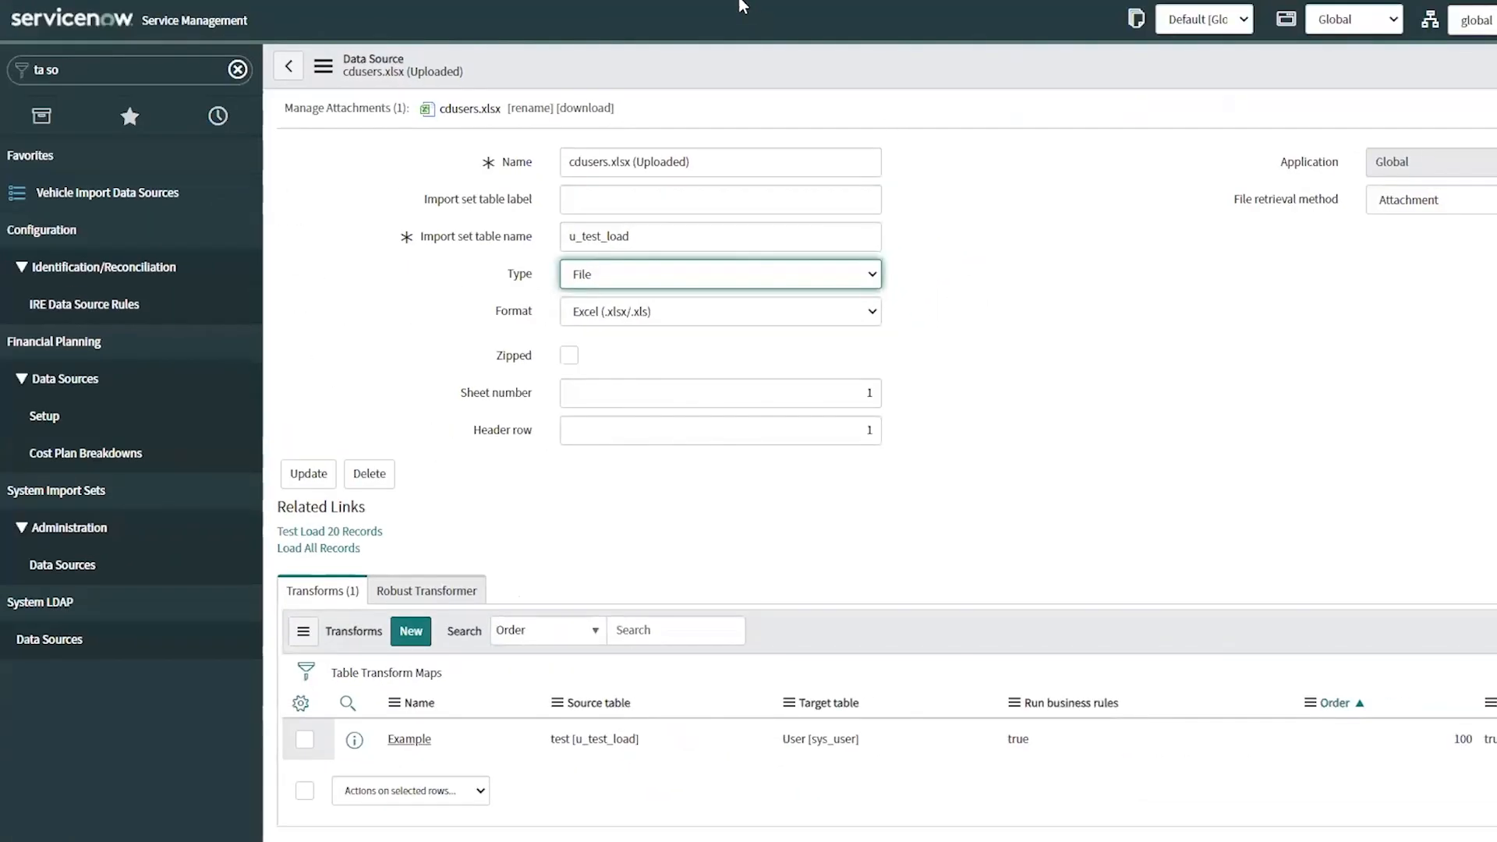
Open the Vehicle Manufacturers data source and examine its path for each row
left_click(113, 575)
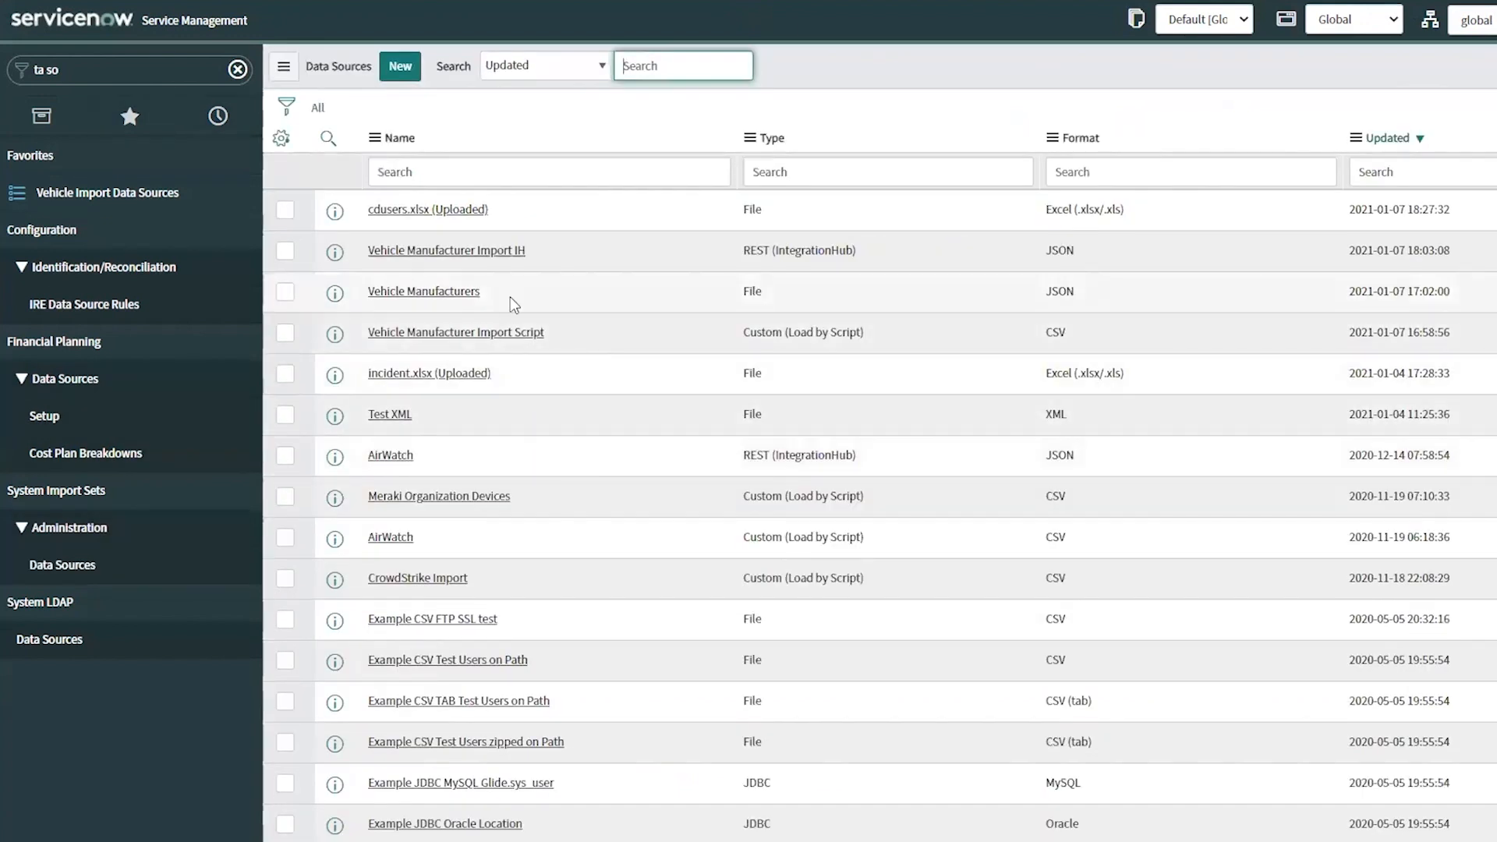
left_click(455, 291)
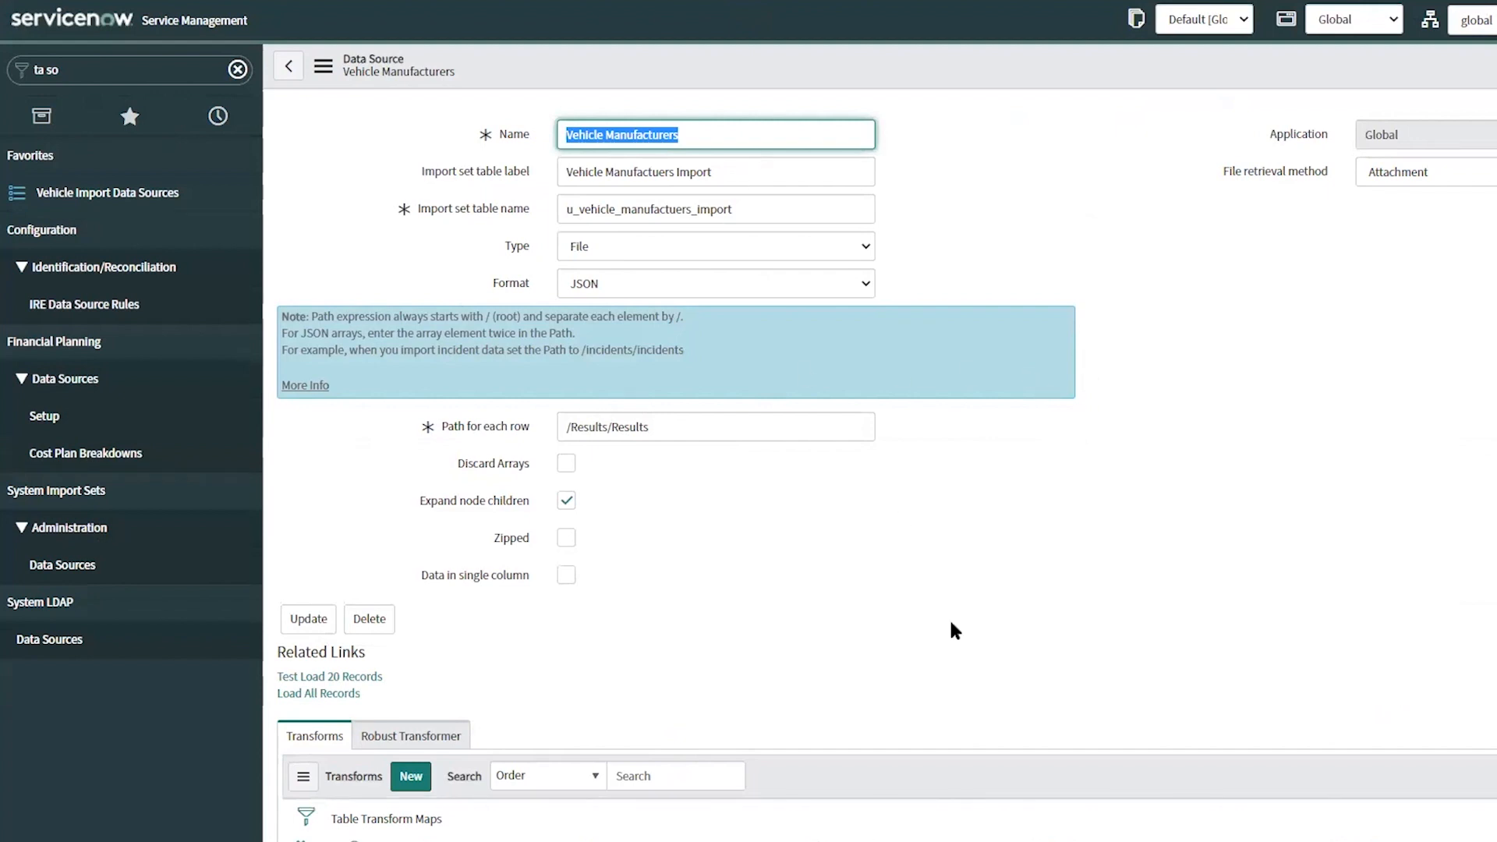
left_click(719, 432)
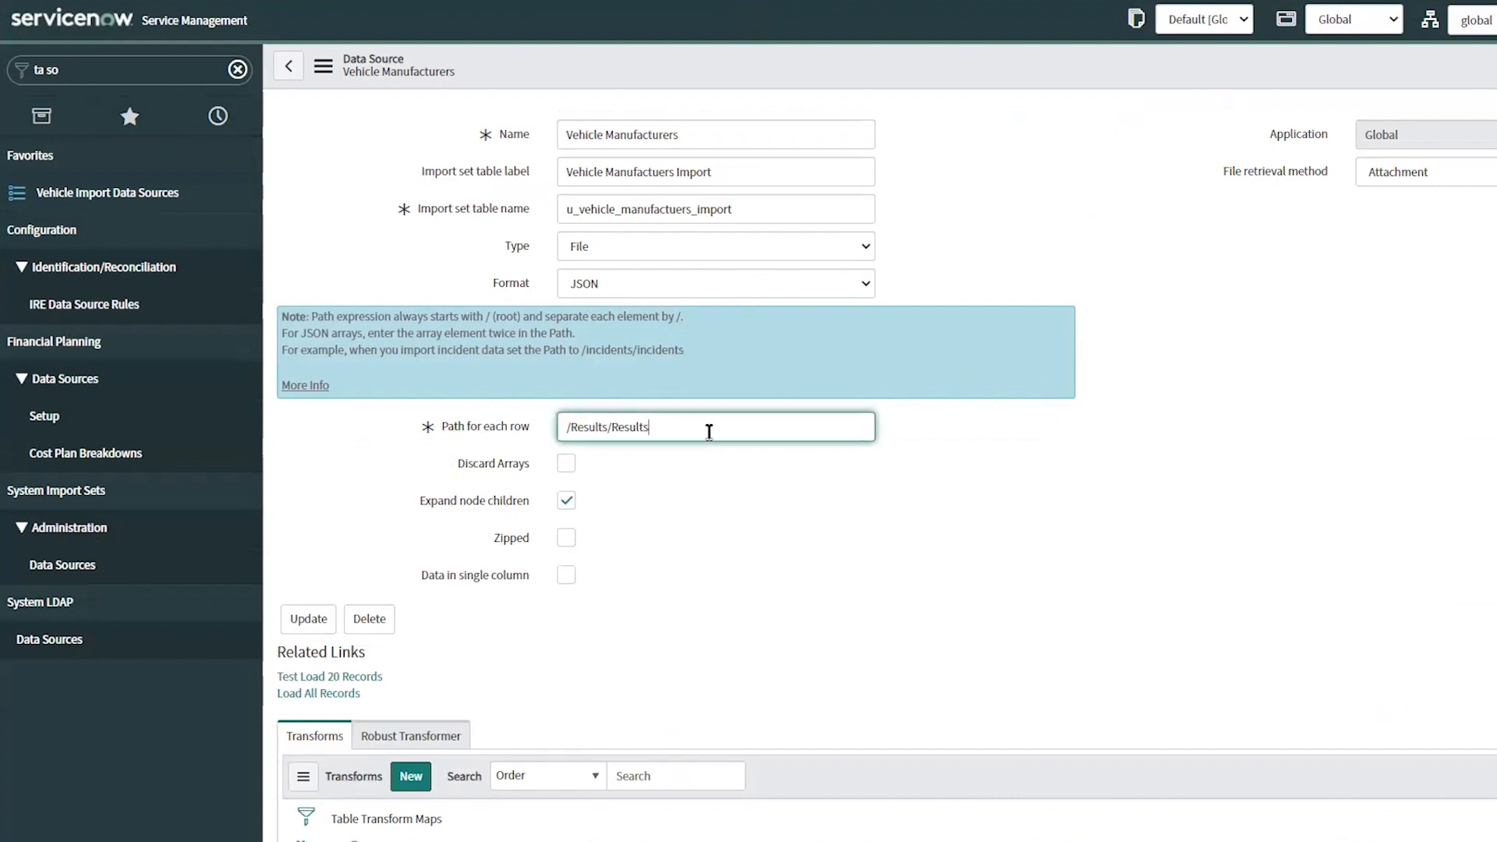
left_click_drag(720, 431, 355, 421)
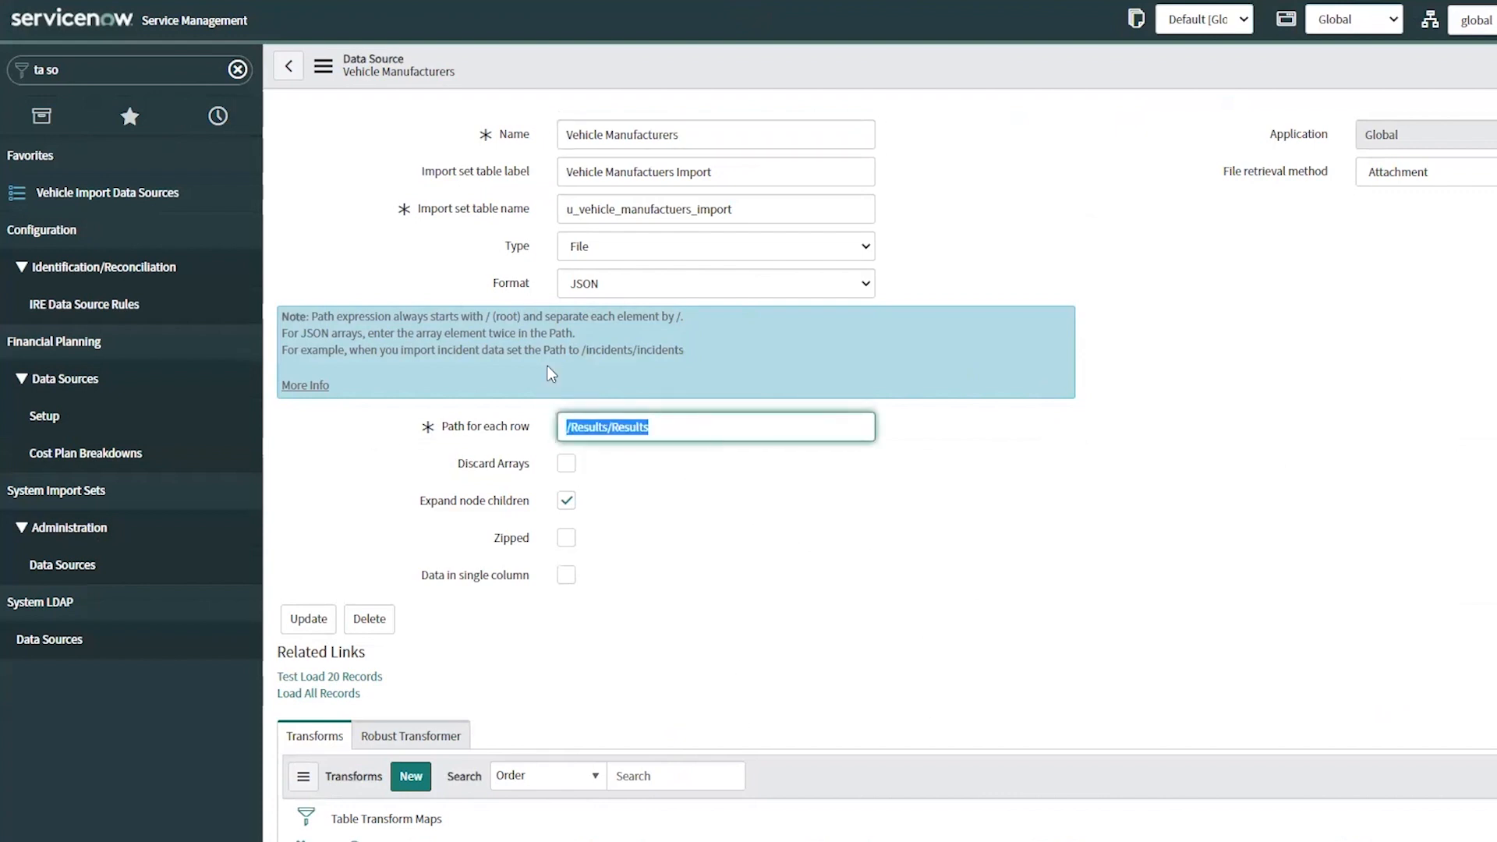
Compare the JSON path note and the /Results/Results path for each row with the structure of the vehicle JSON payload
left_click_drag(639, 393, 431, 331)
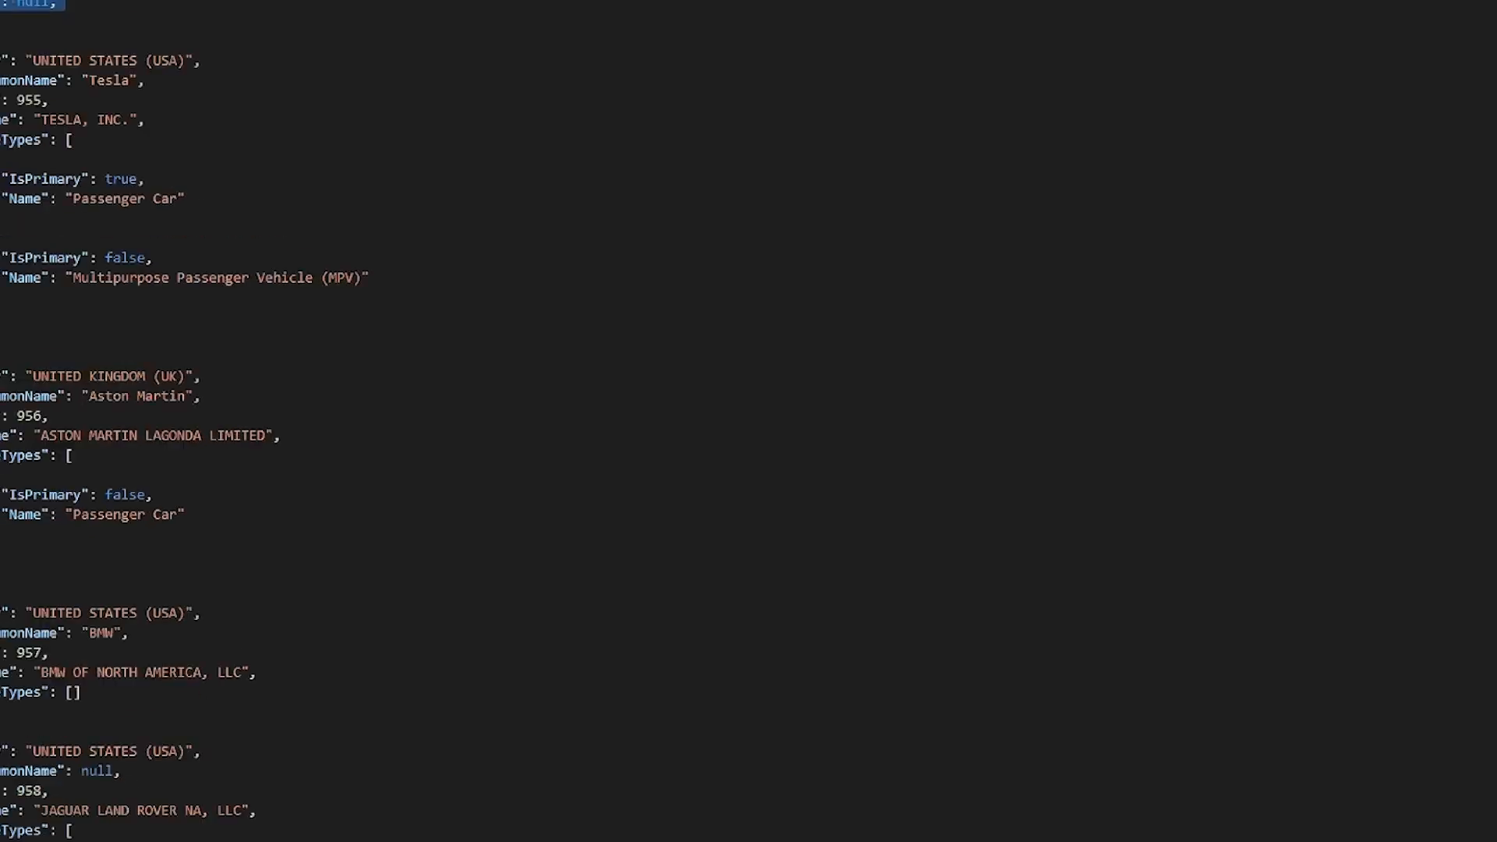
double_click(128, 141)
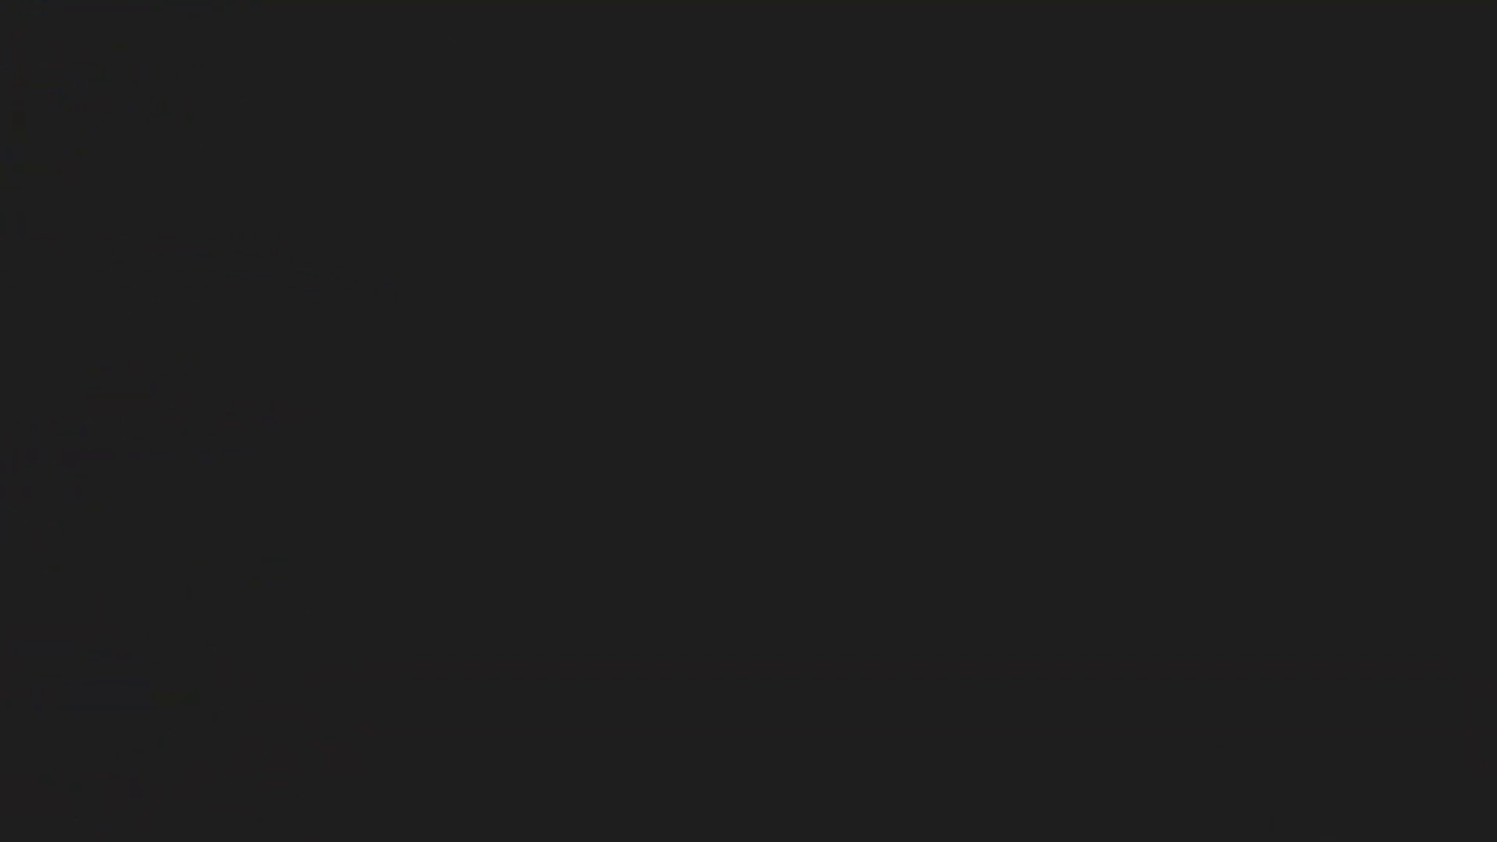
key("alt+Tab")
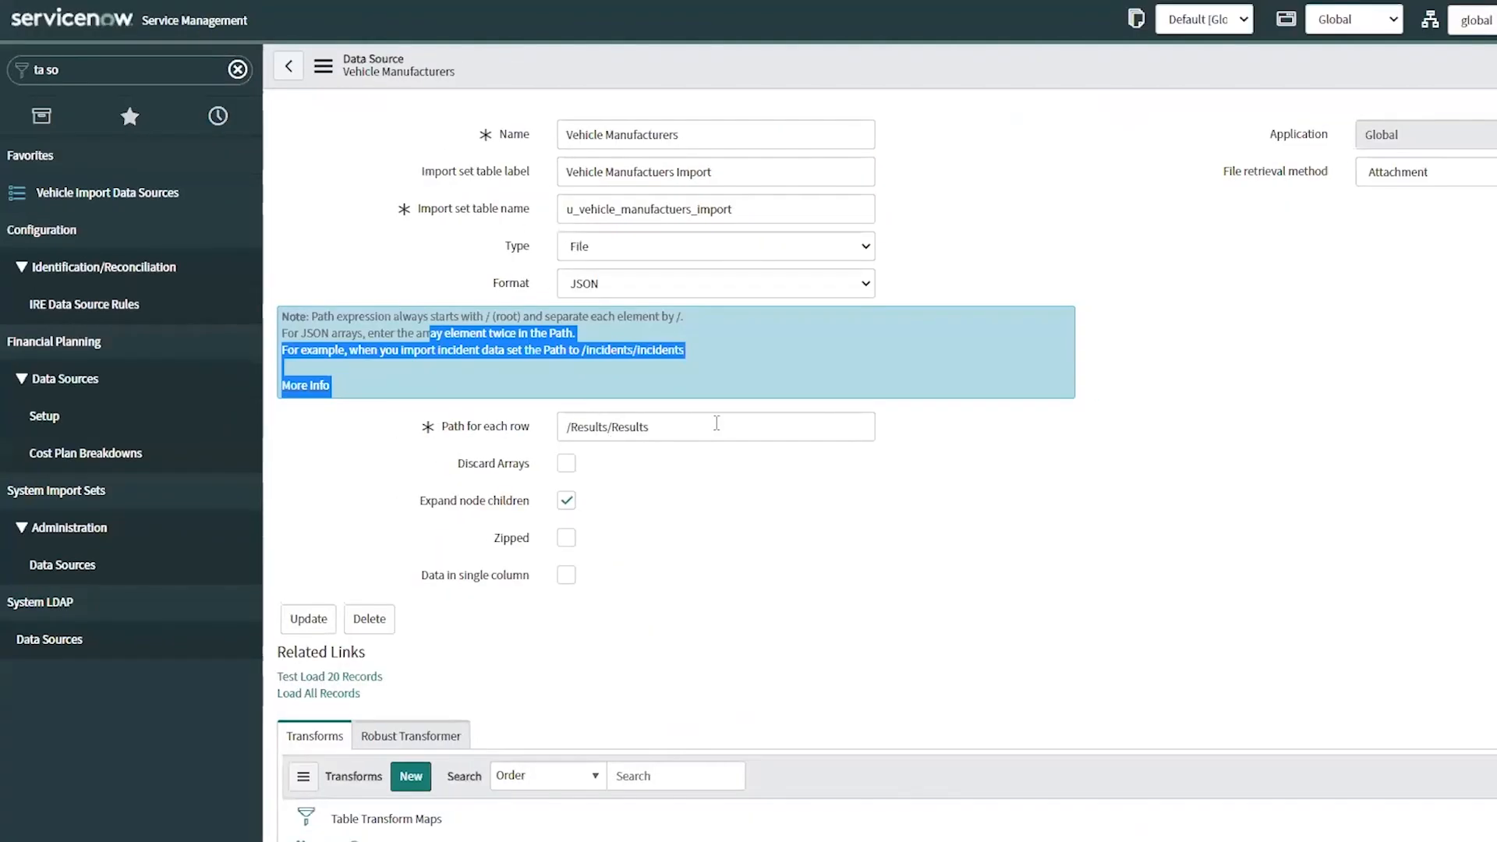
triple_click(719, 428)
left_click(998, 534)
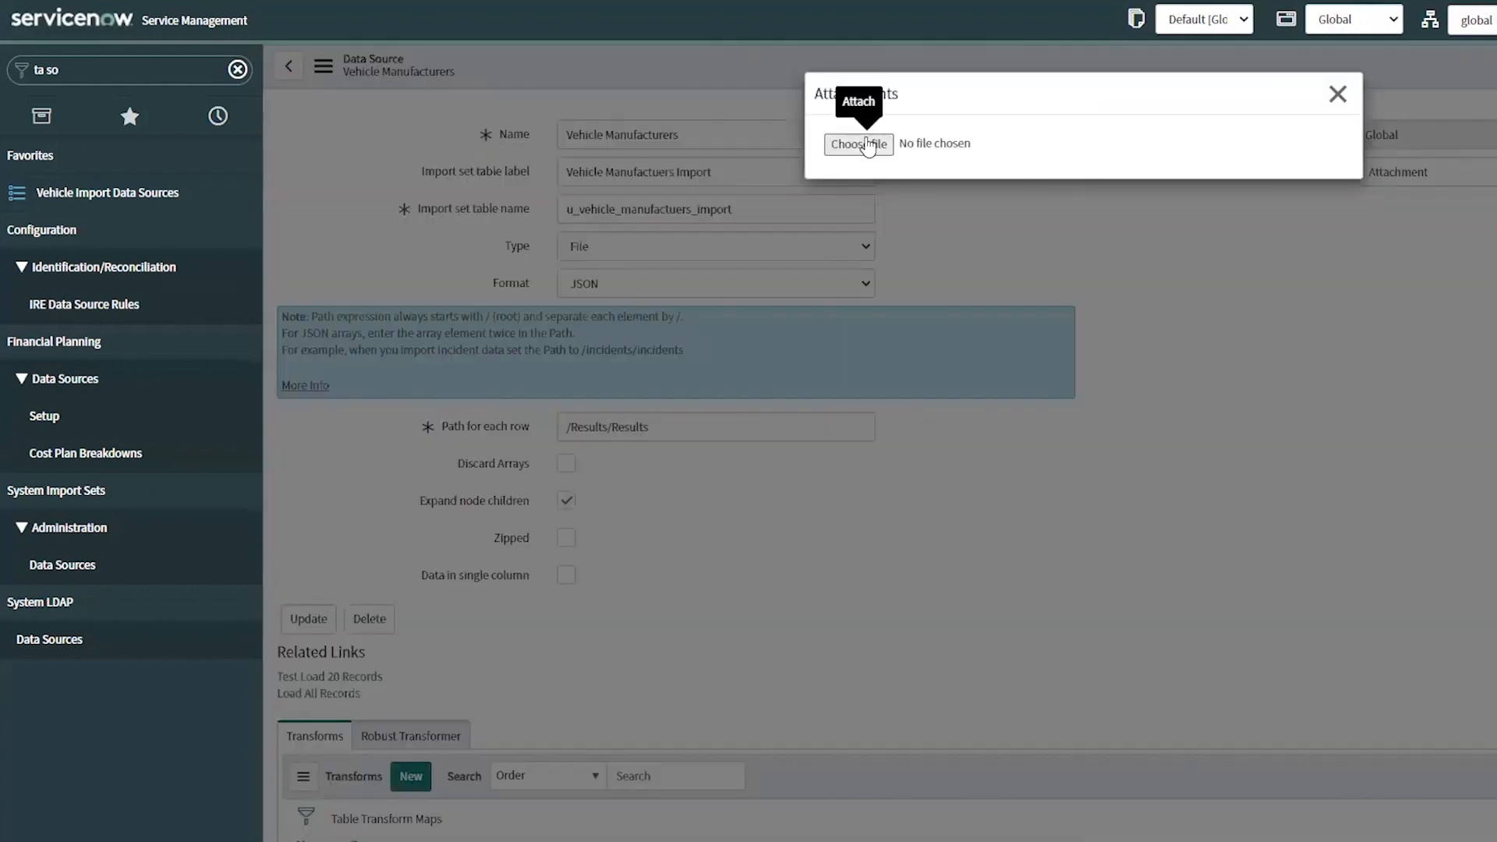
Attach VehicleDataPayload.json to the Vehicle Manufacturers data source
left_click(868, 146)
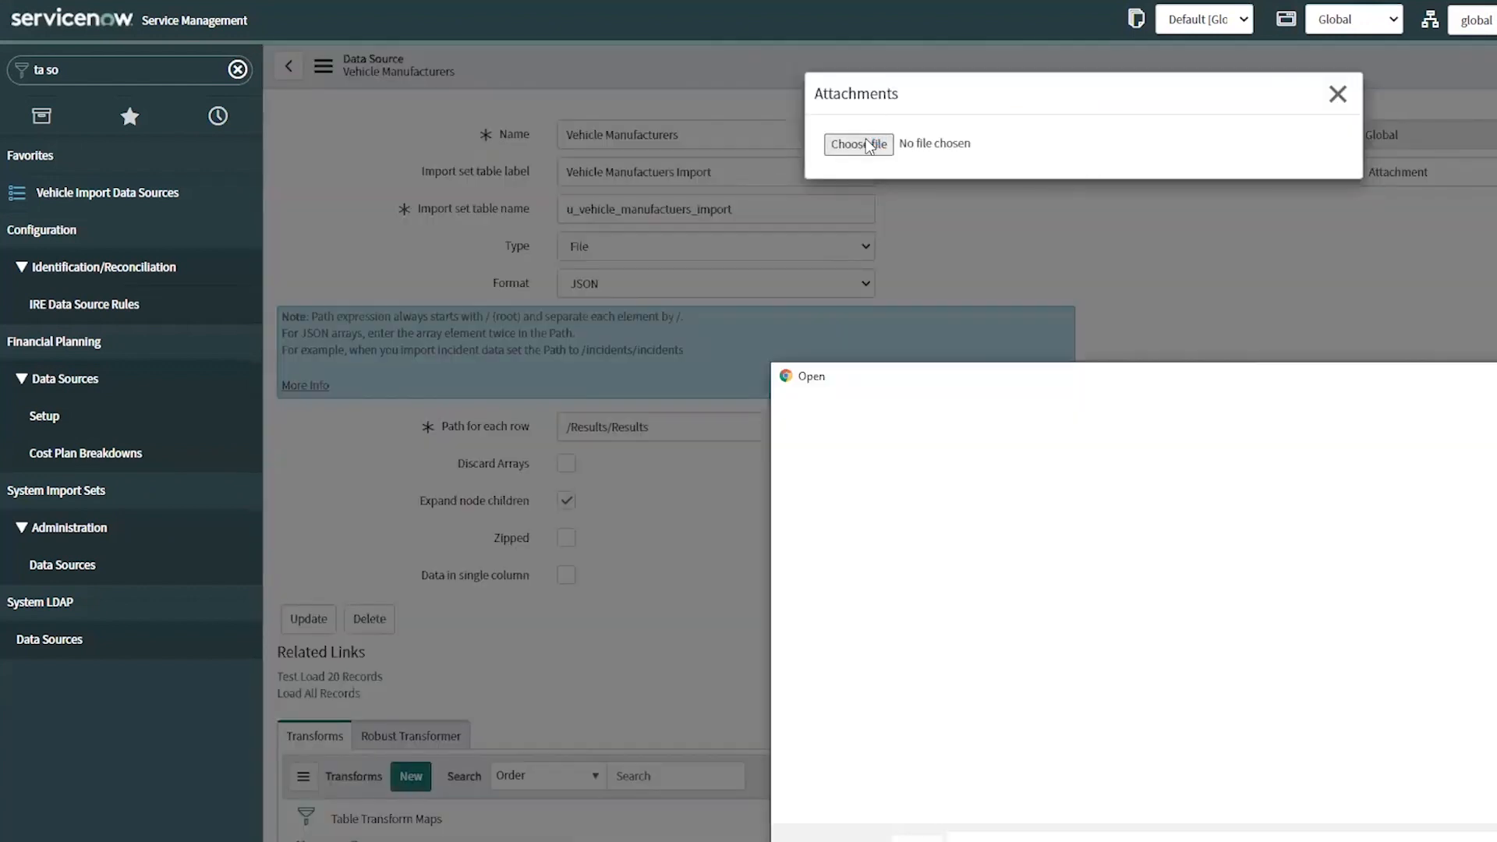
double_click(1043, 554)
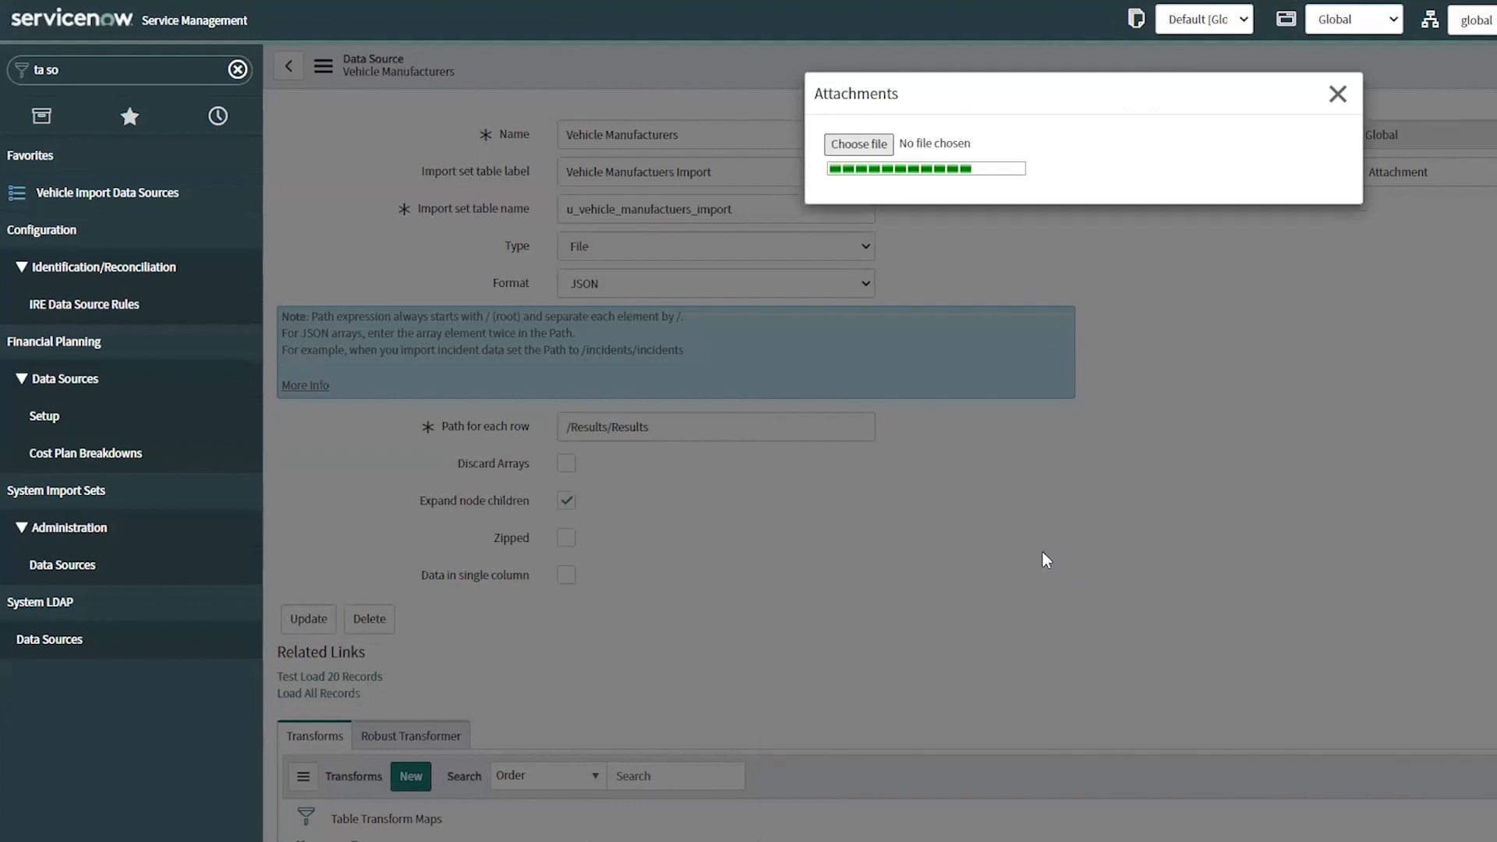
left_click(741, 633)
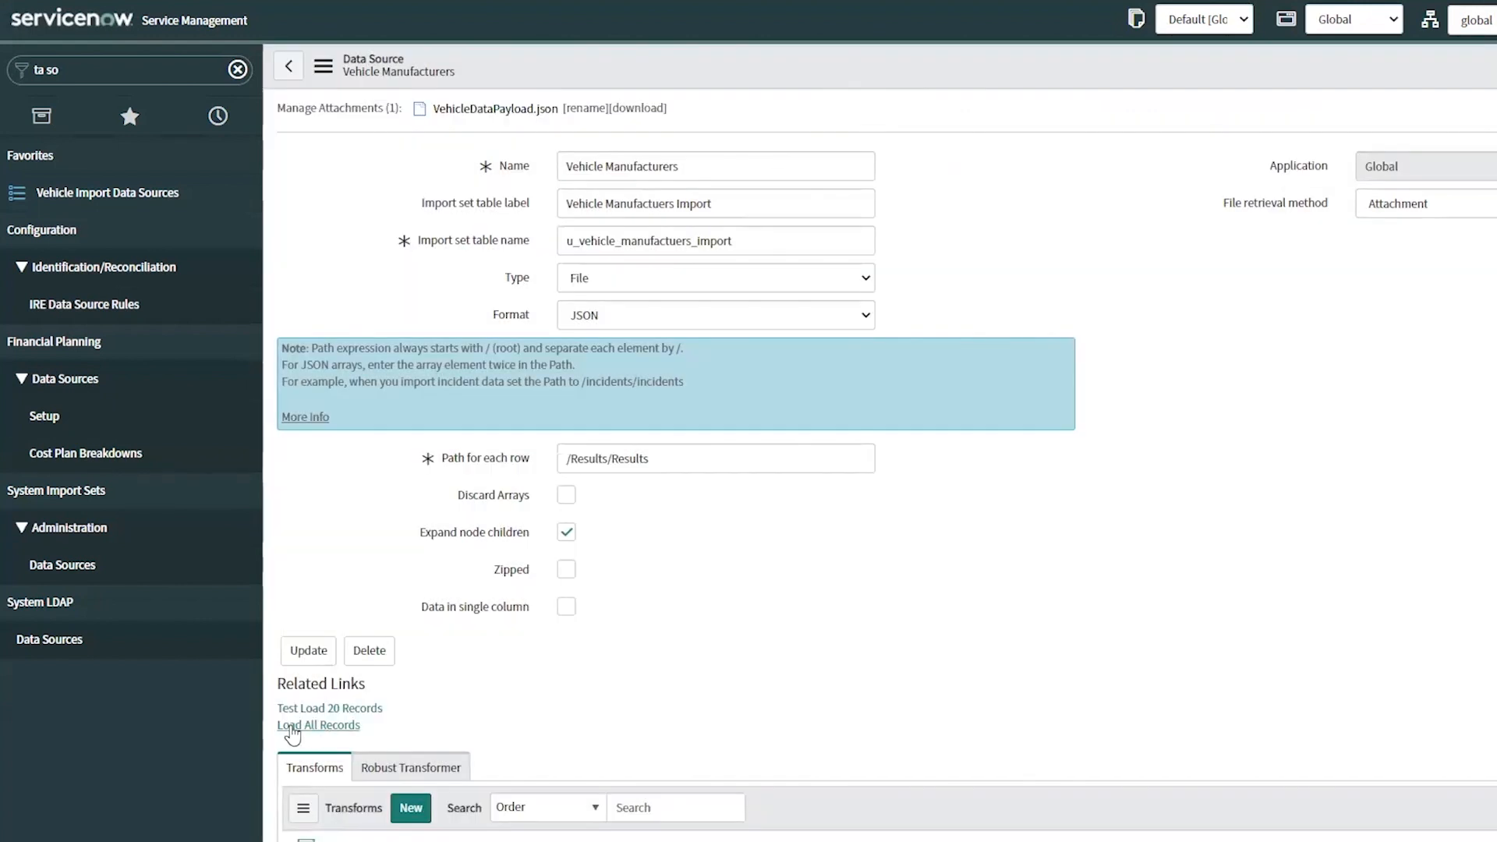
Load all records of the Vehicle Manufacturers data source and open row 90 from the loaded data
left_click(291, 726)
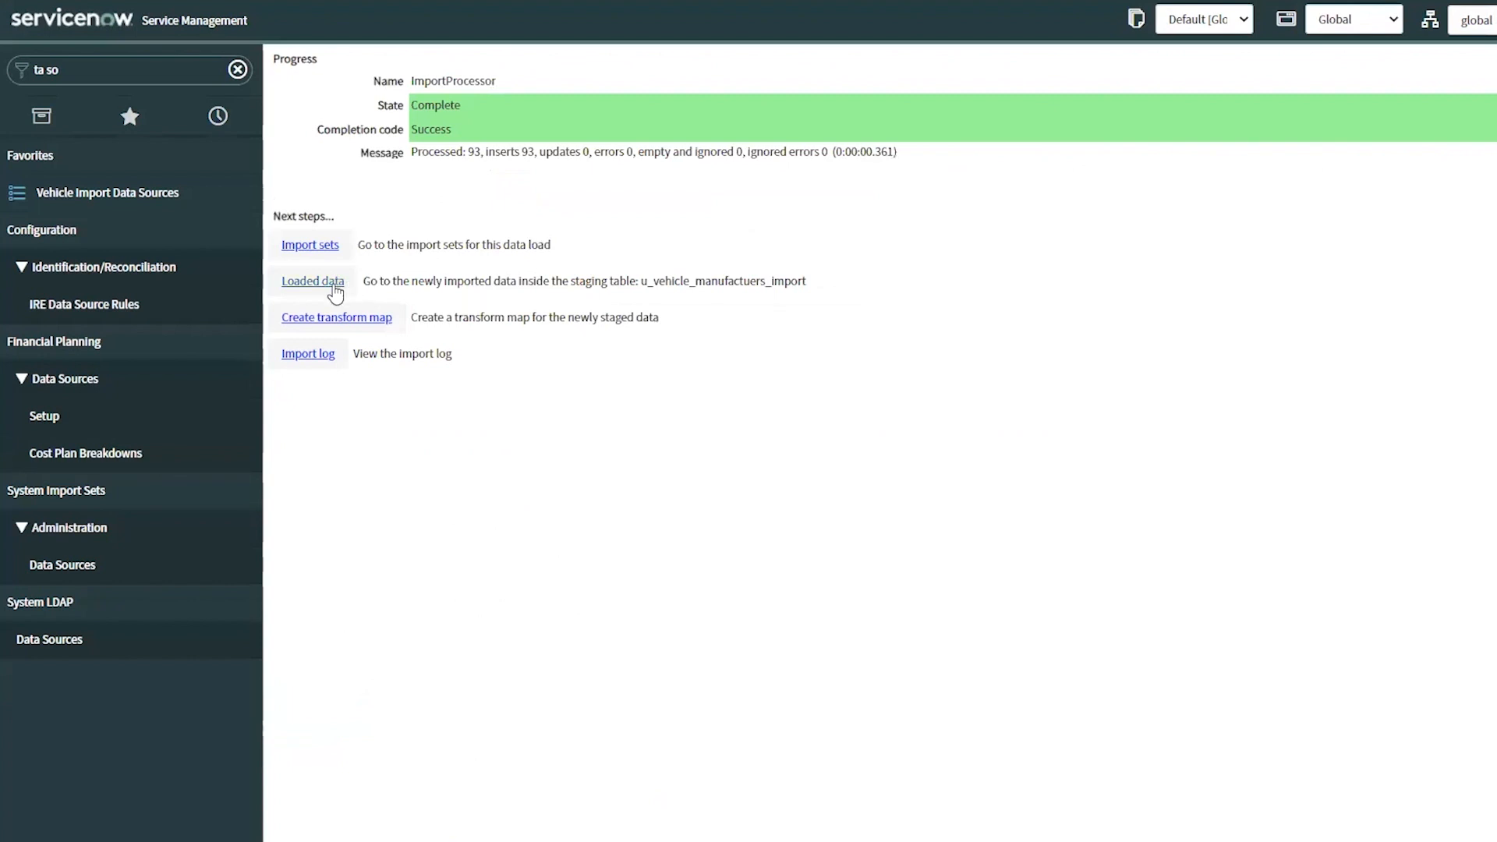
left_click(334, 282)
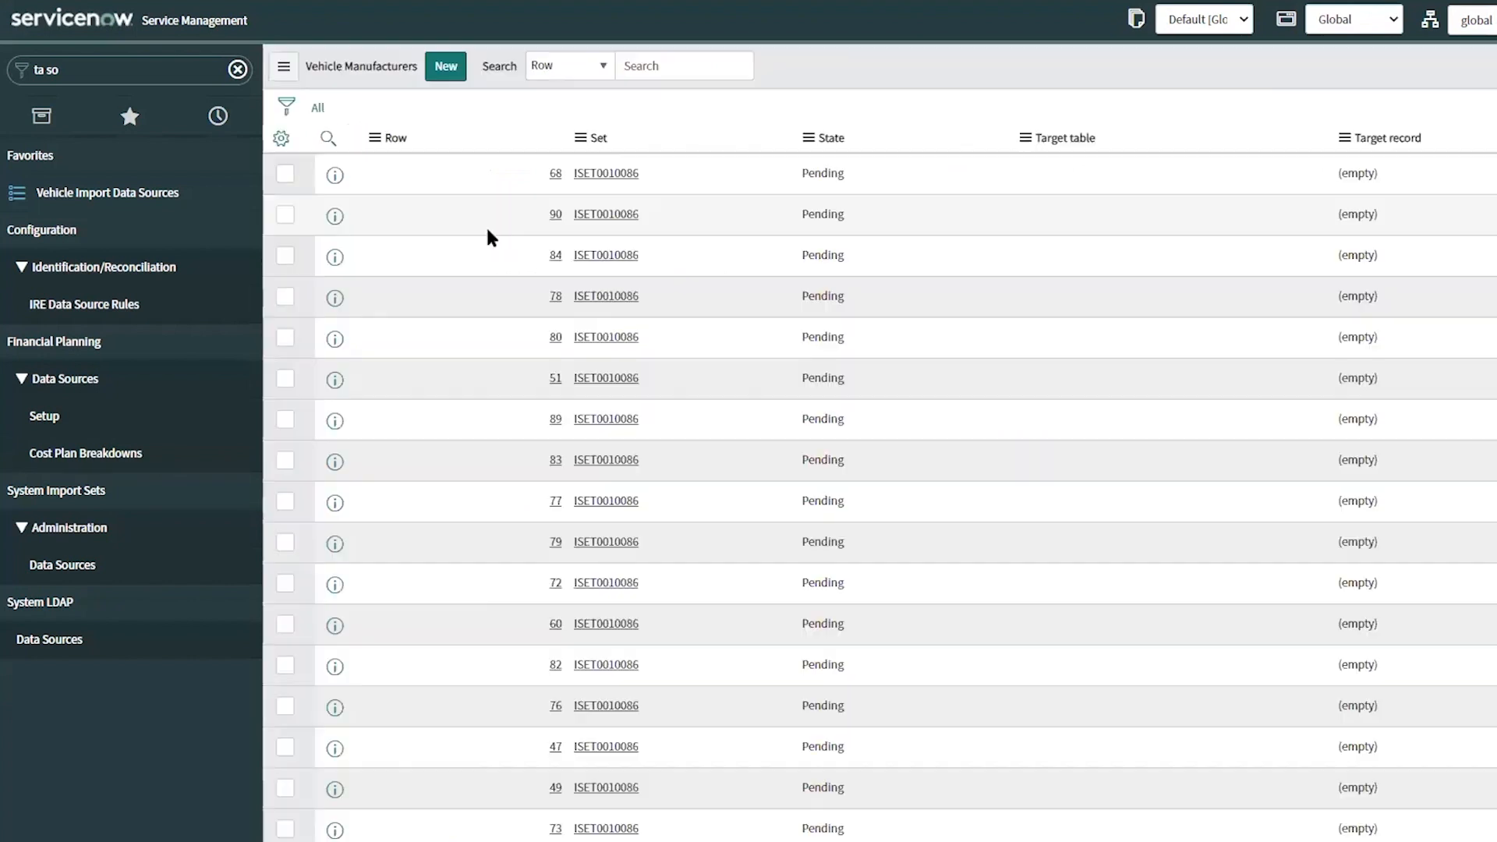
left_click(604, 250)
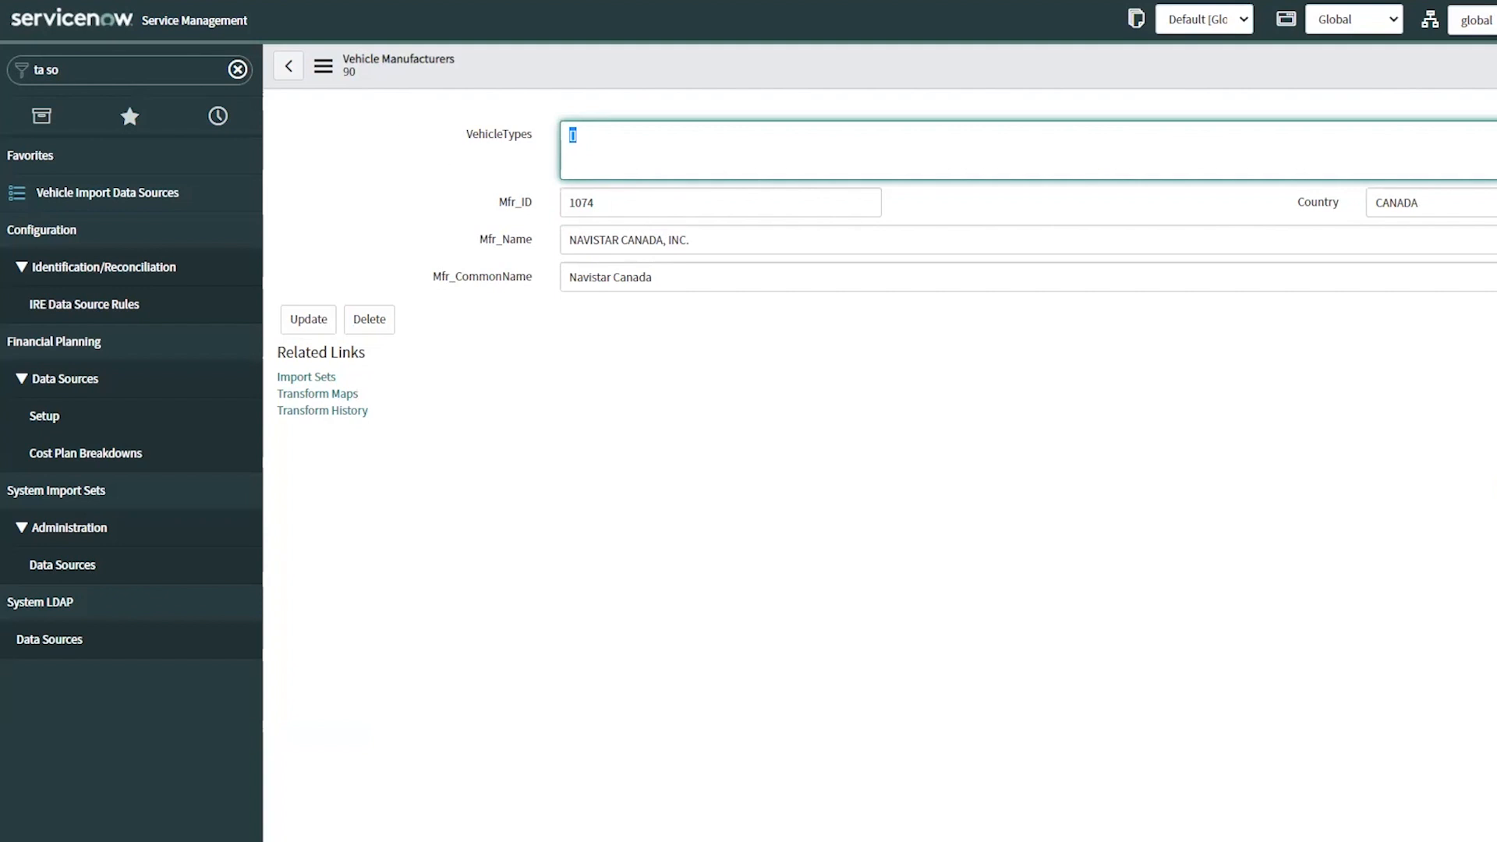
Open the Vehicle Manufacturer Import IH data source under System Import Sets and examine its path for each row
left_click(100, 563)
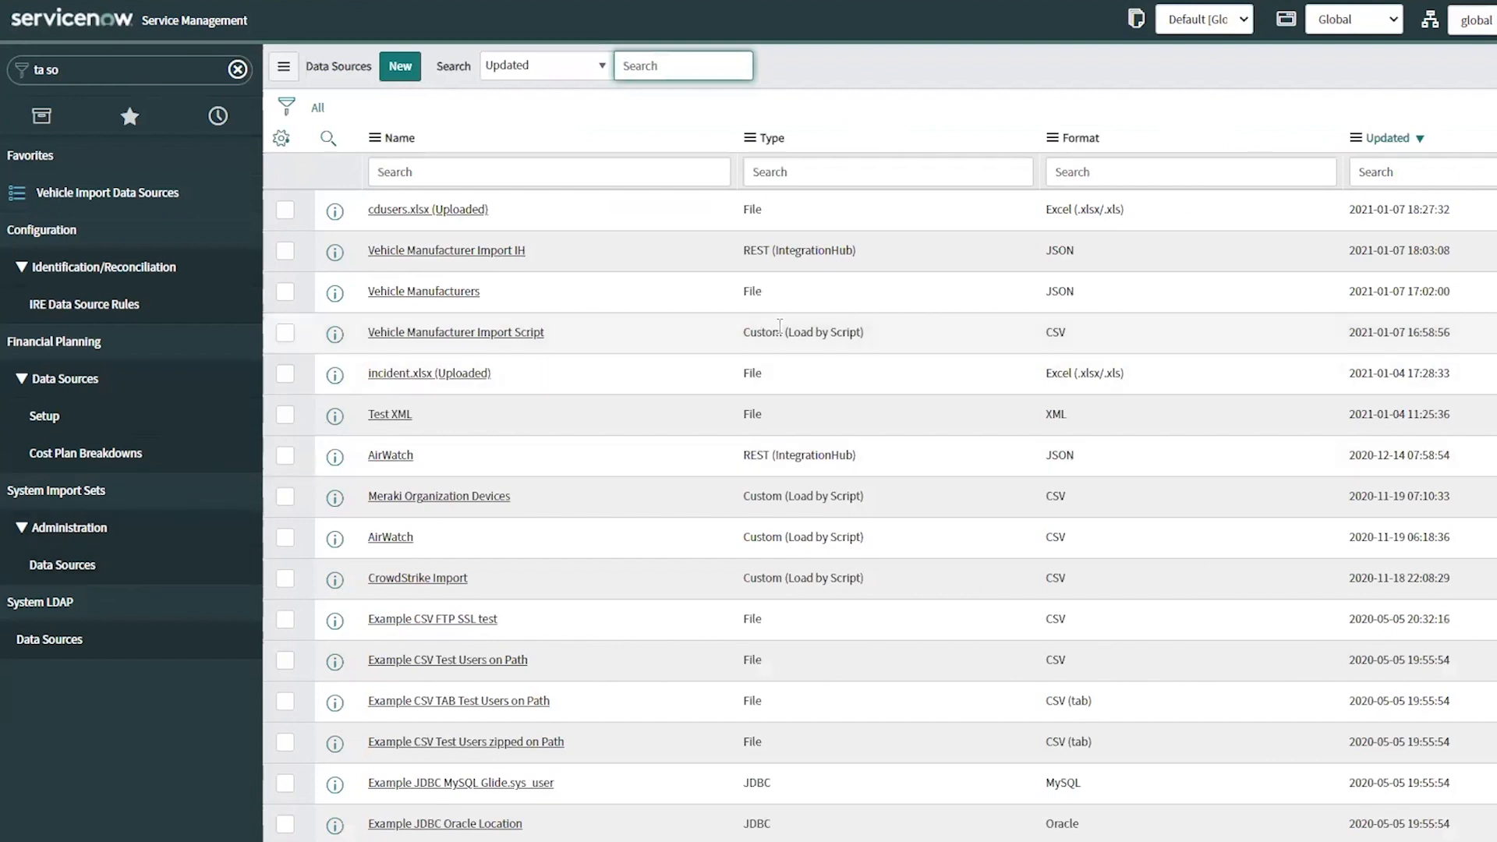
left_click(507, 255)
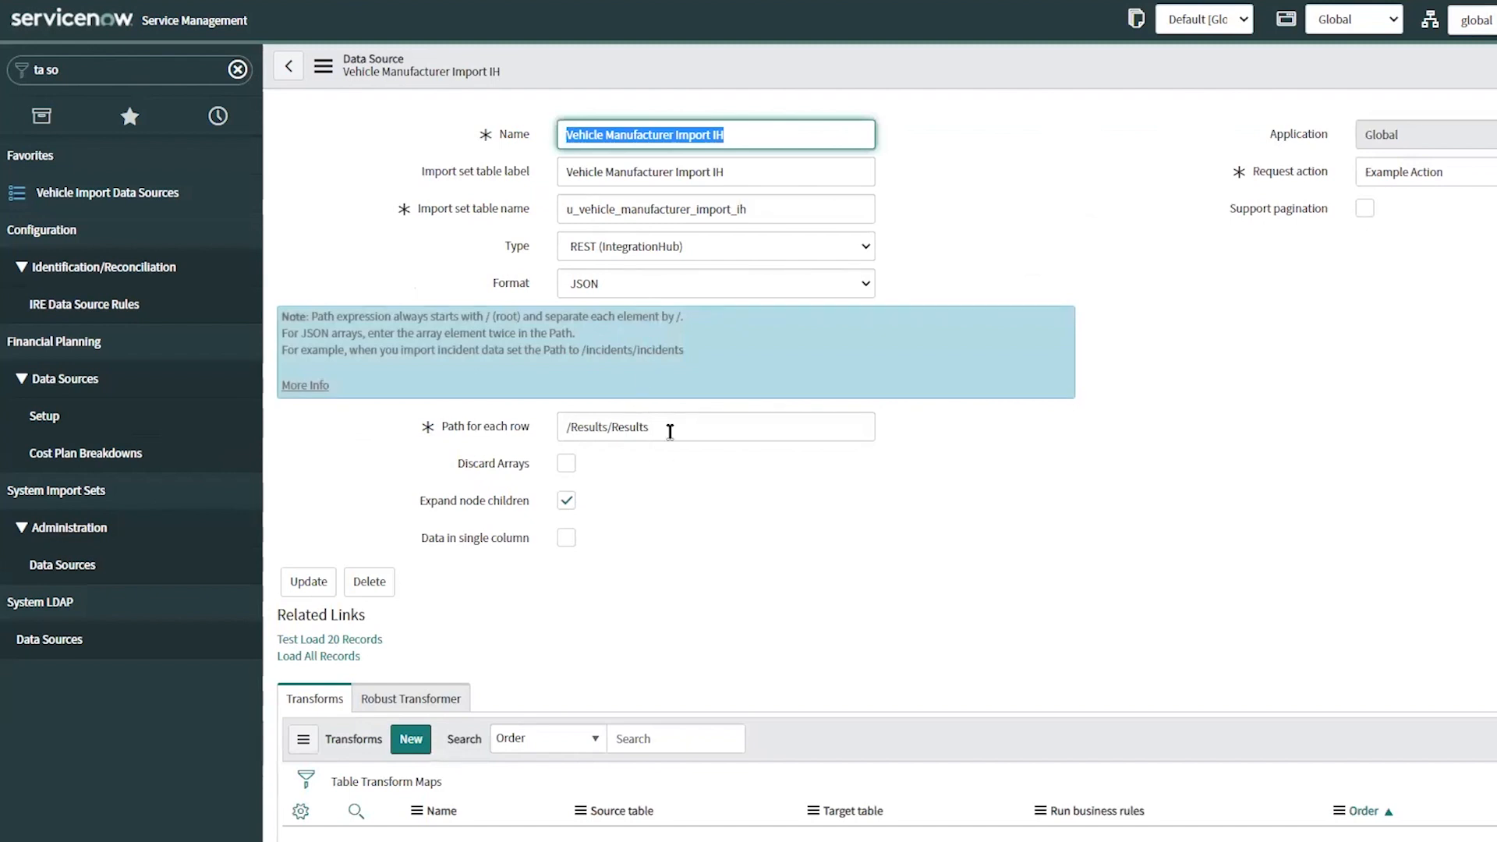
left_click_drag(668, 429, 234, 384)
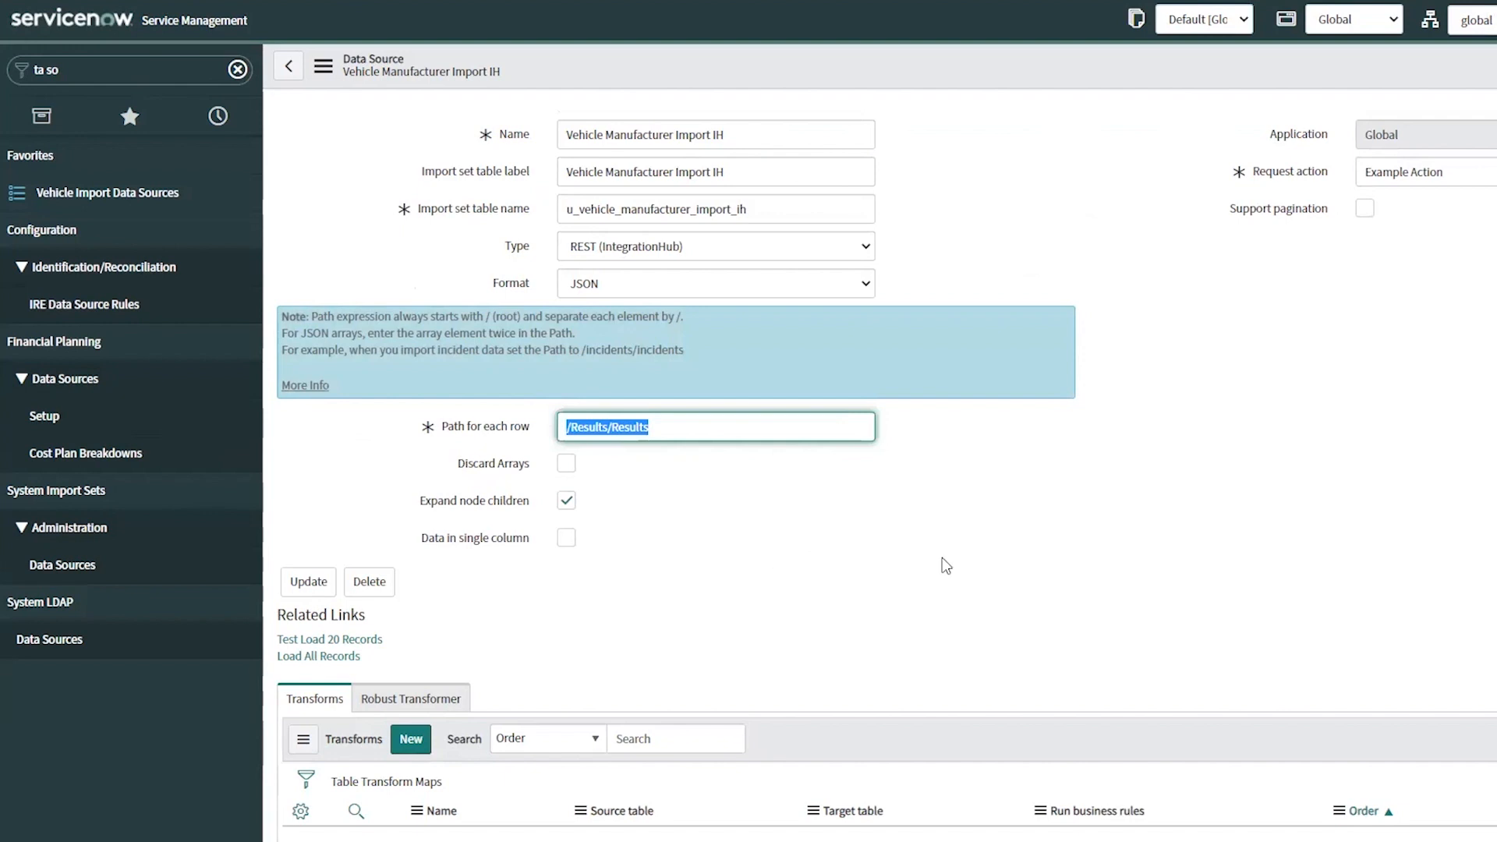
left_click(943, 558)
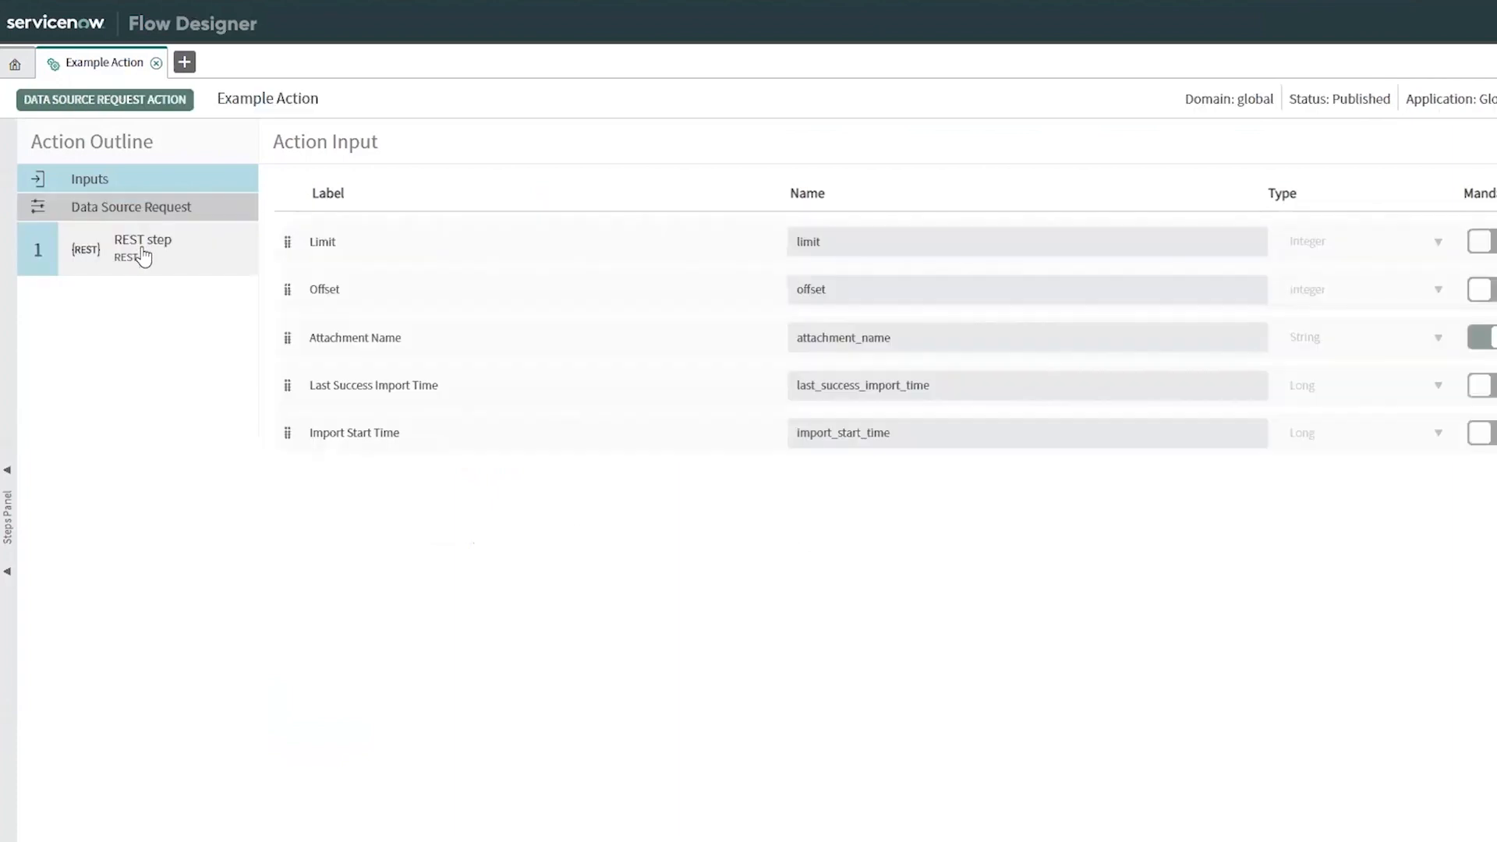
In Flow Designer, review the base URL and resource path of the REST step in Example Action
left_click(142, 256)
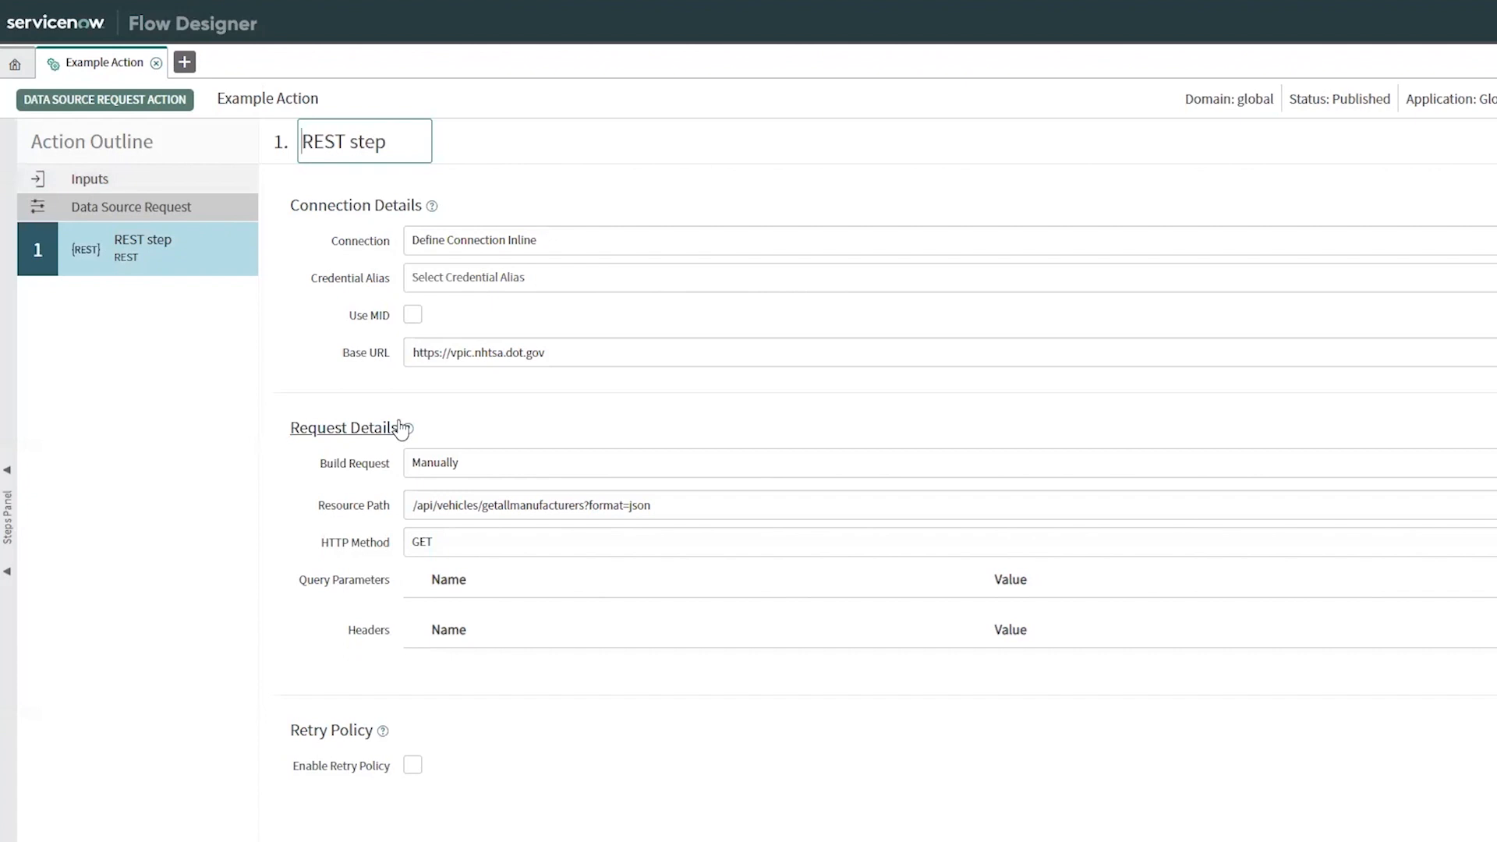
left_click_drag(592, 351, 16, 340)
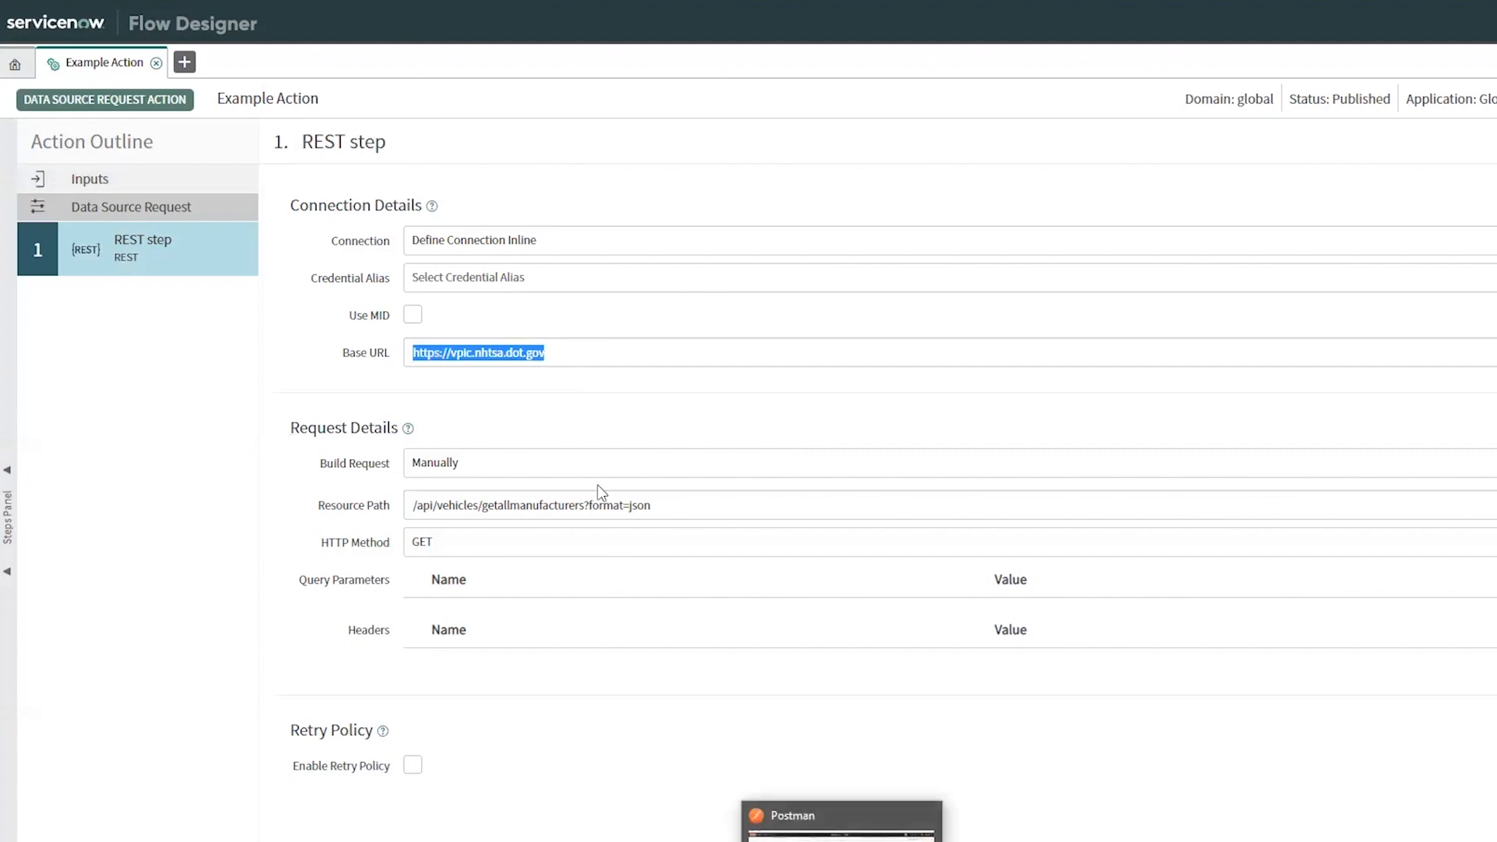
left_click_drag(699, 501, 390, 506)
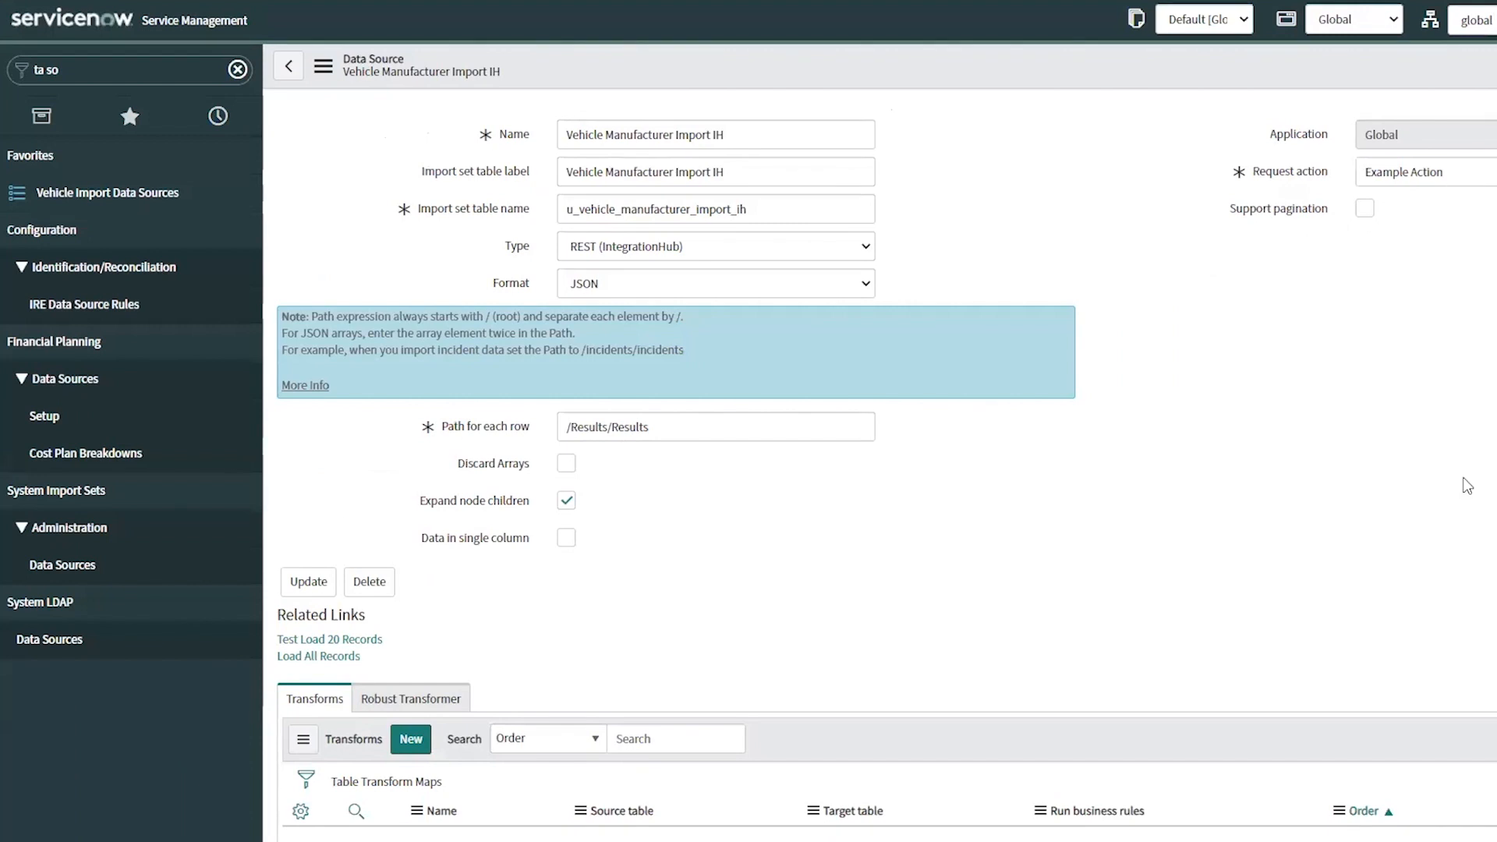
Load all records of the Vehicle Manufacturer Import IH data source and open row 10 from the loaded data
left_click(328, 658)
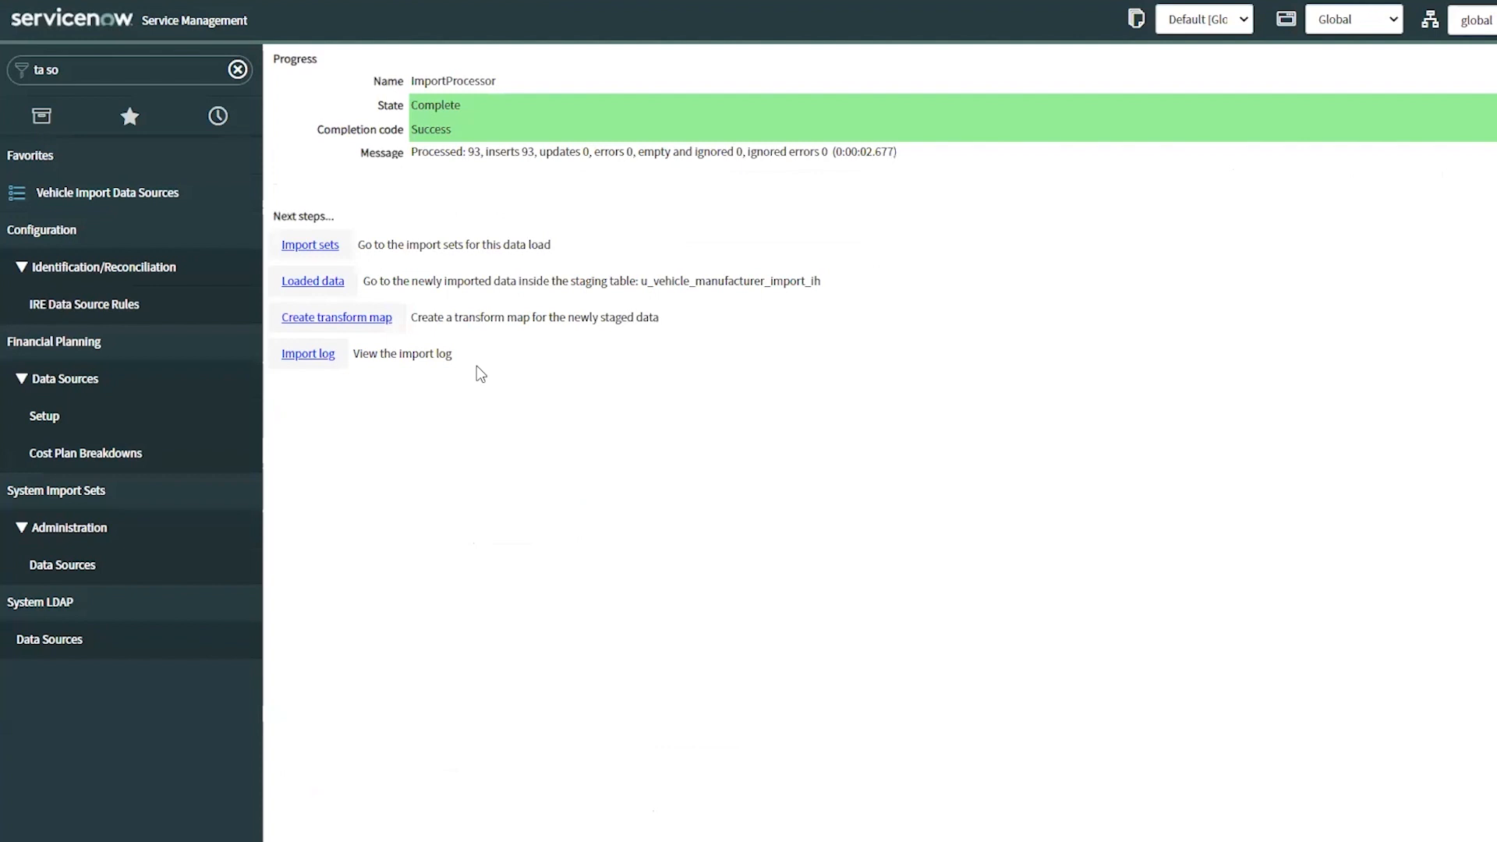
left_click(329, 285)
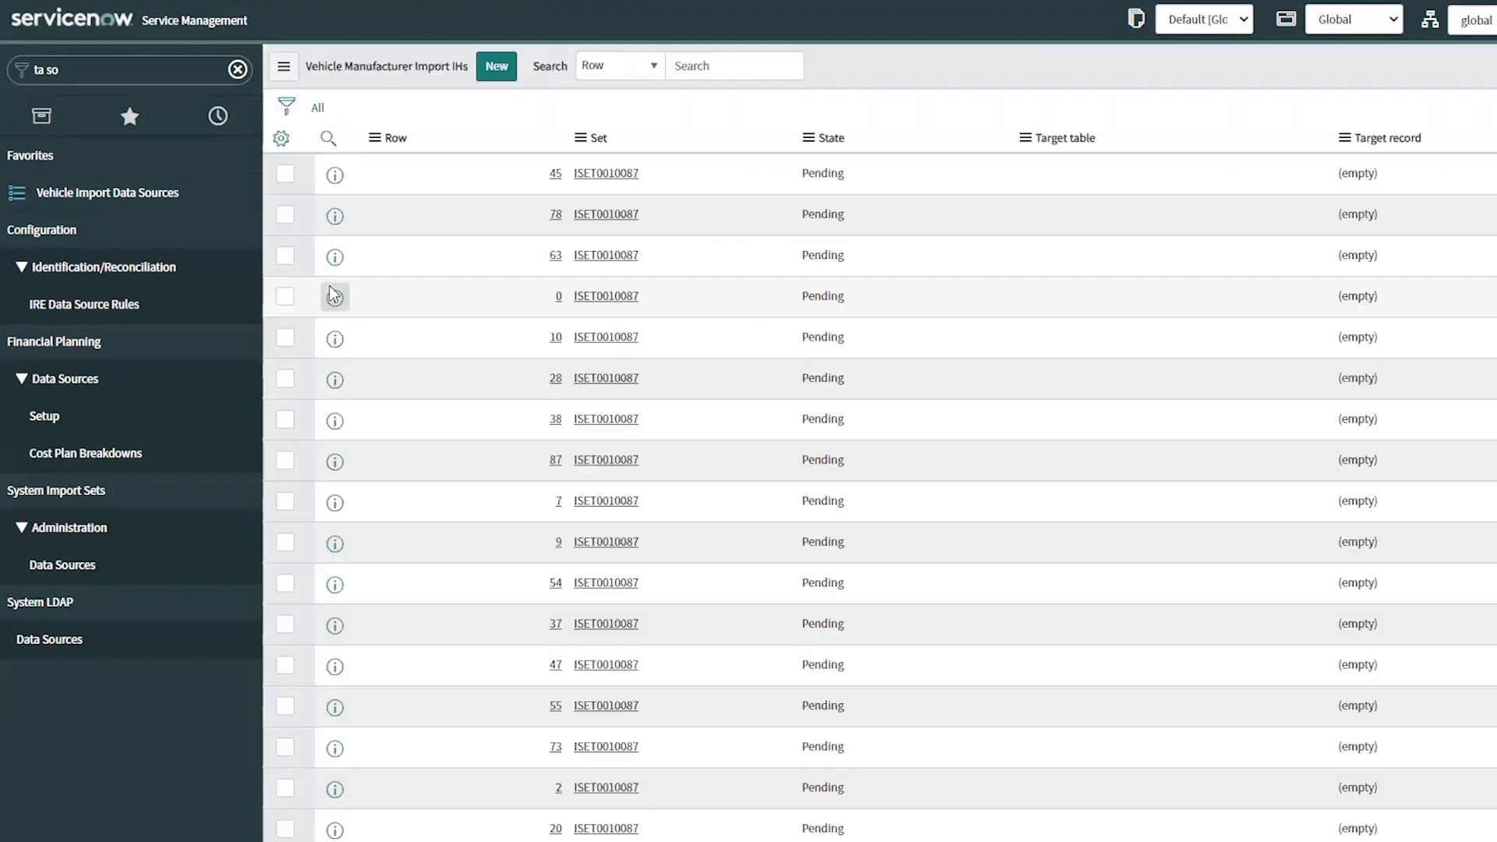
left_click(603, 374)
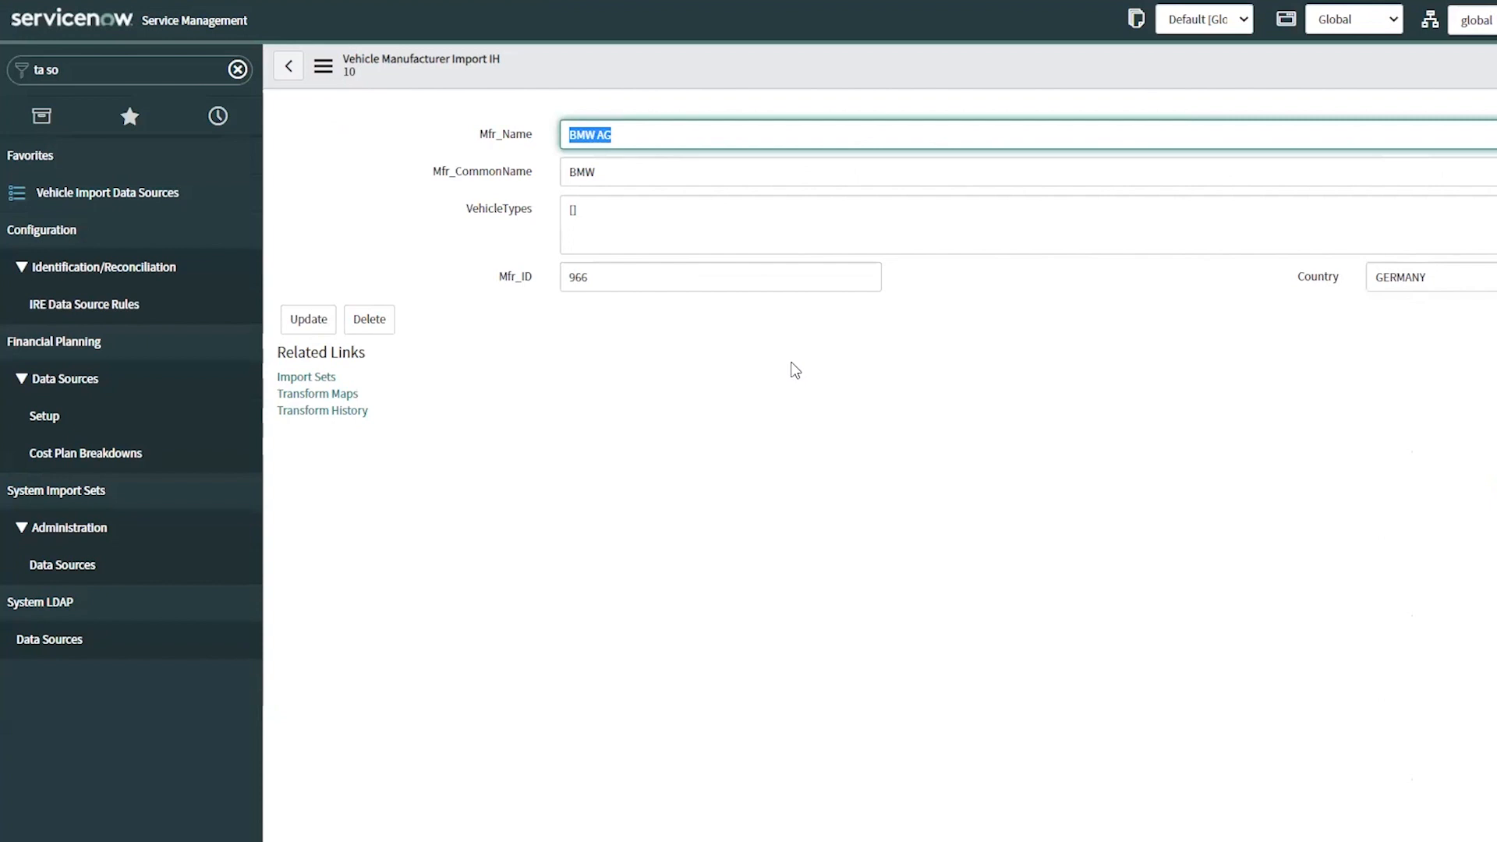
left_click(795, 370)
Start a new scheduled data import under System Import Sets with Vehicle Manufacturer Import IH as its data source
left_click(107, 64)
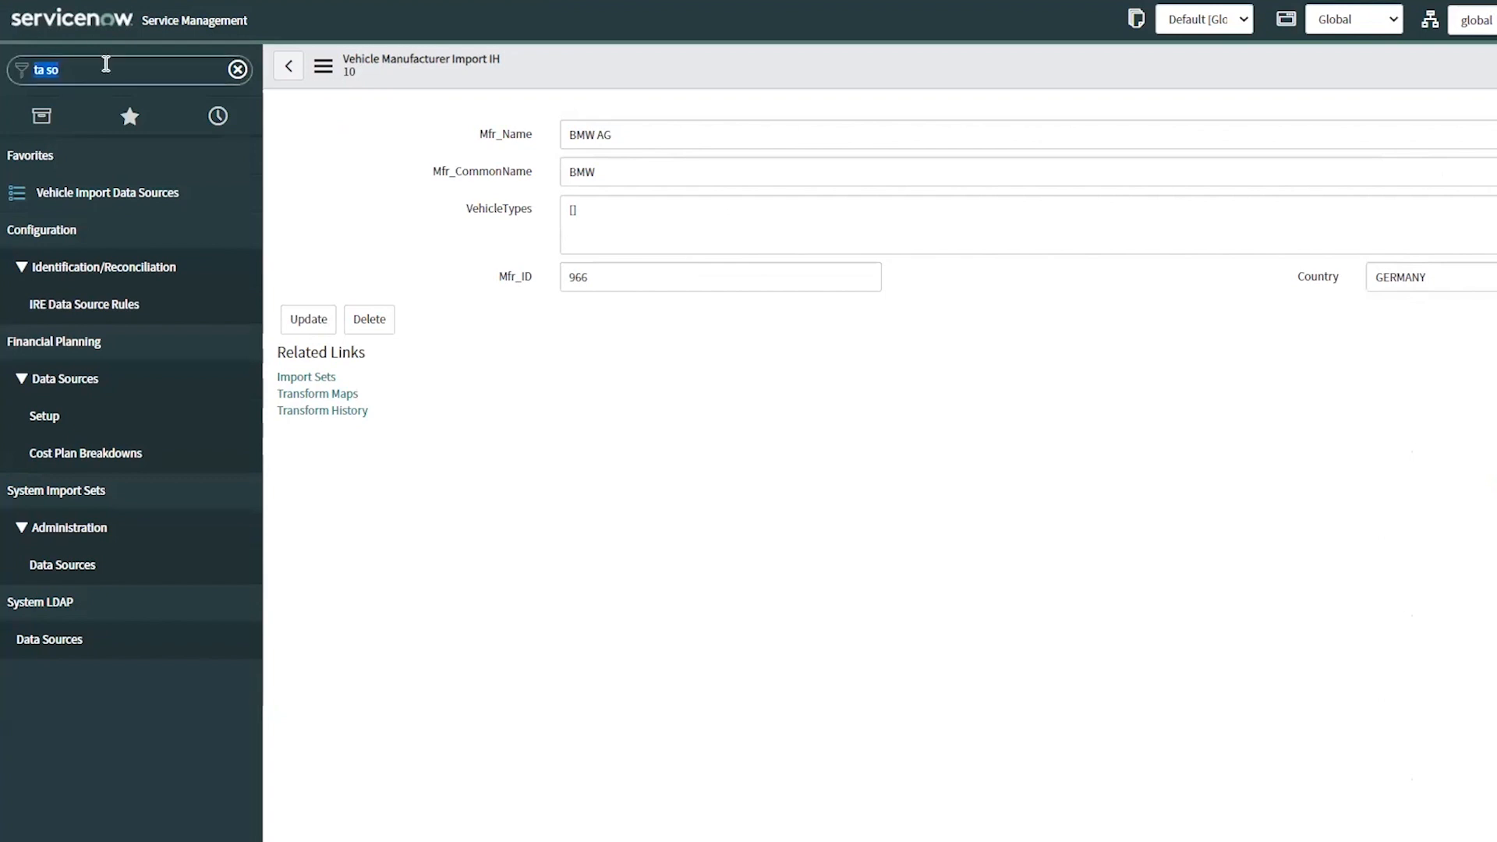
type("ed im")
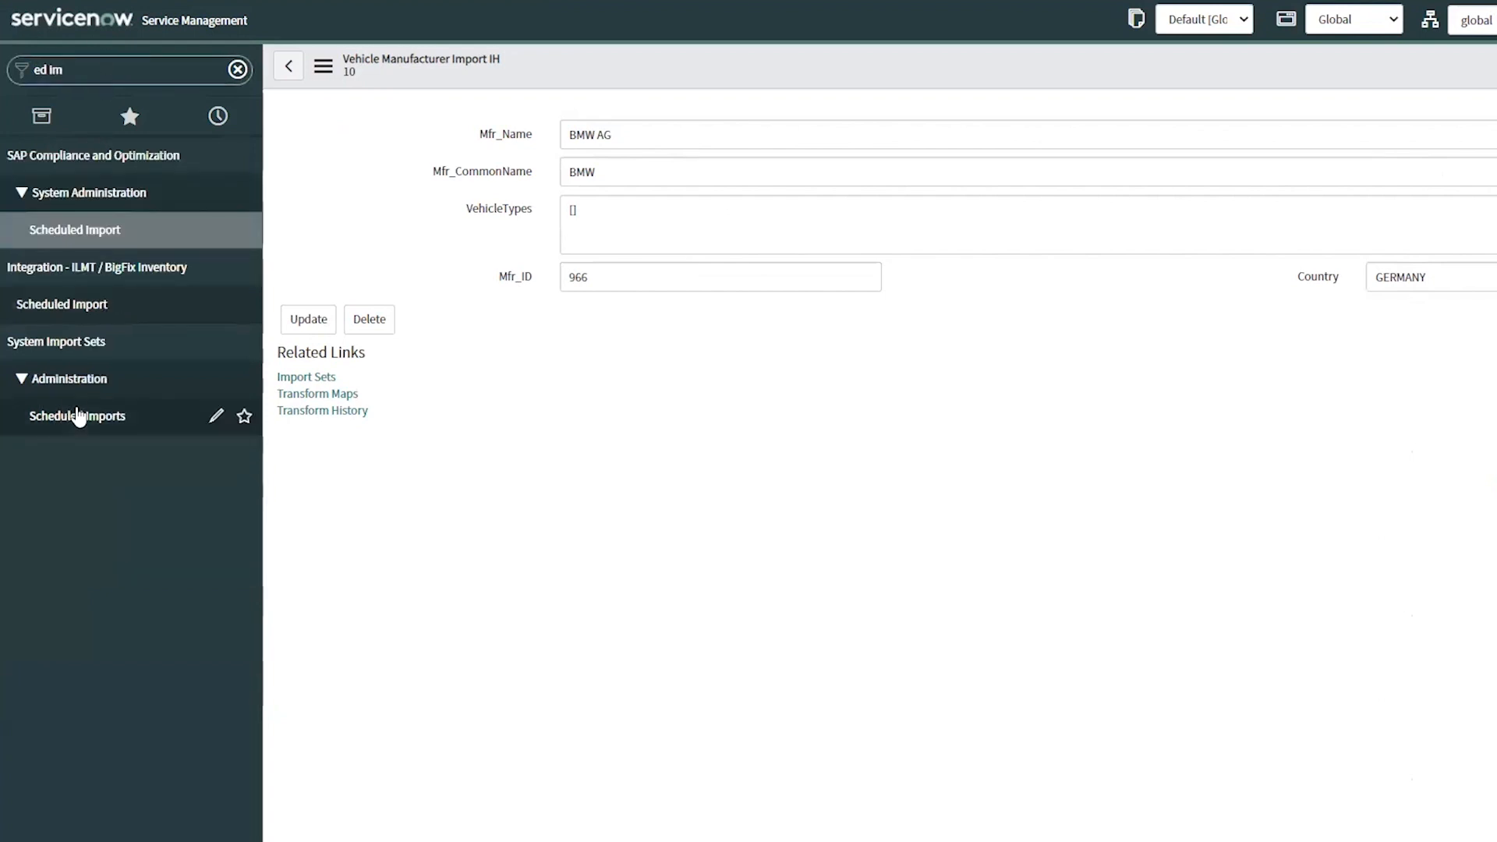
left_click(79, 410)
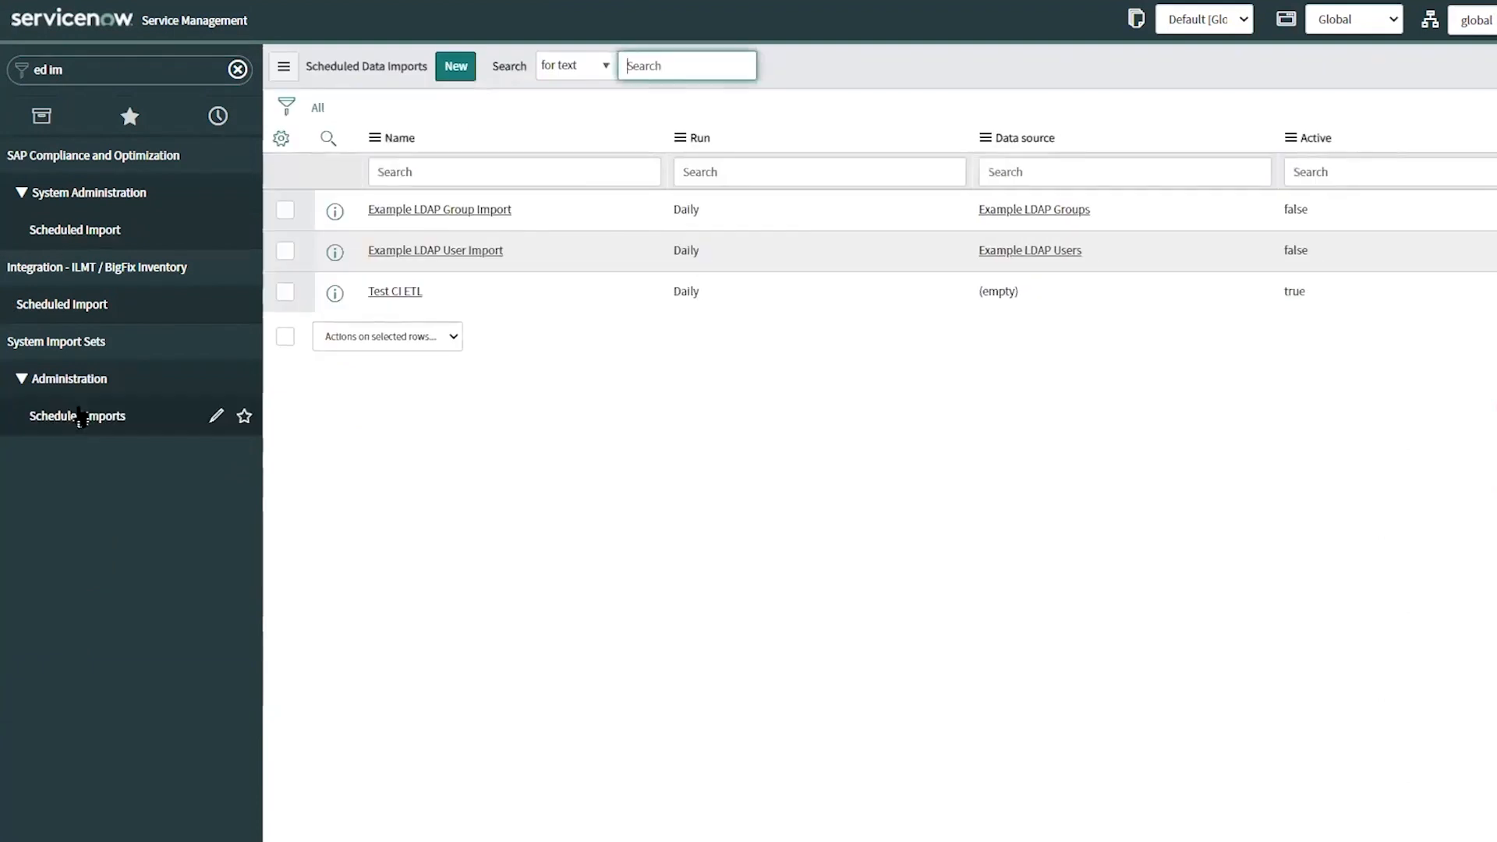
left_click(457, 66)
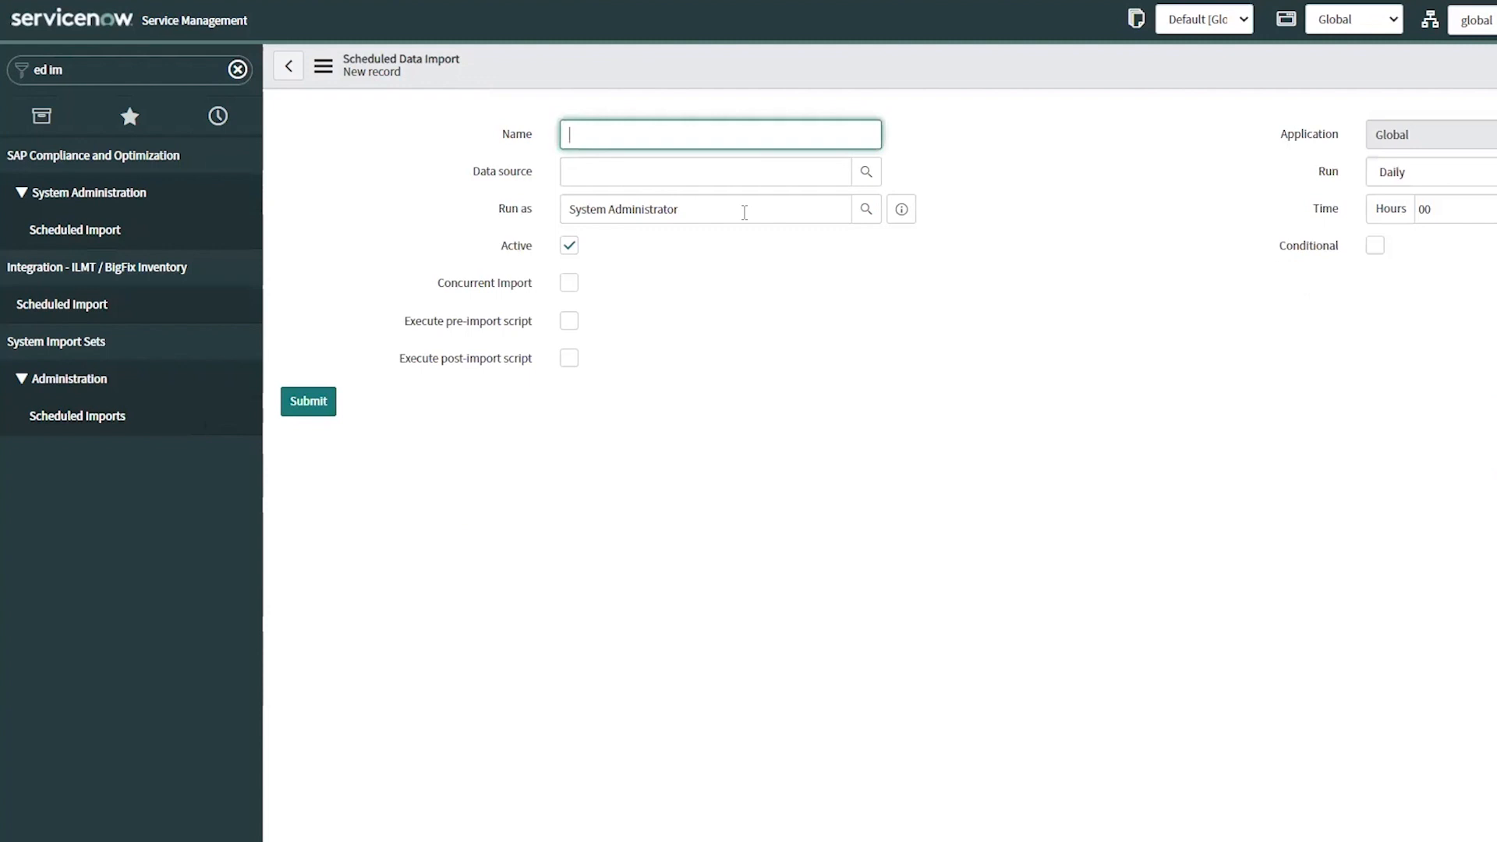
left_click(863, 173)
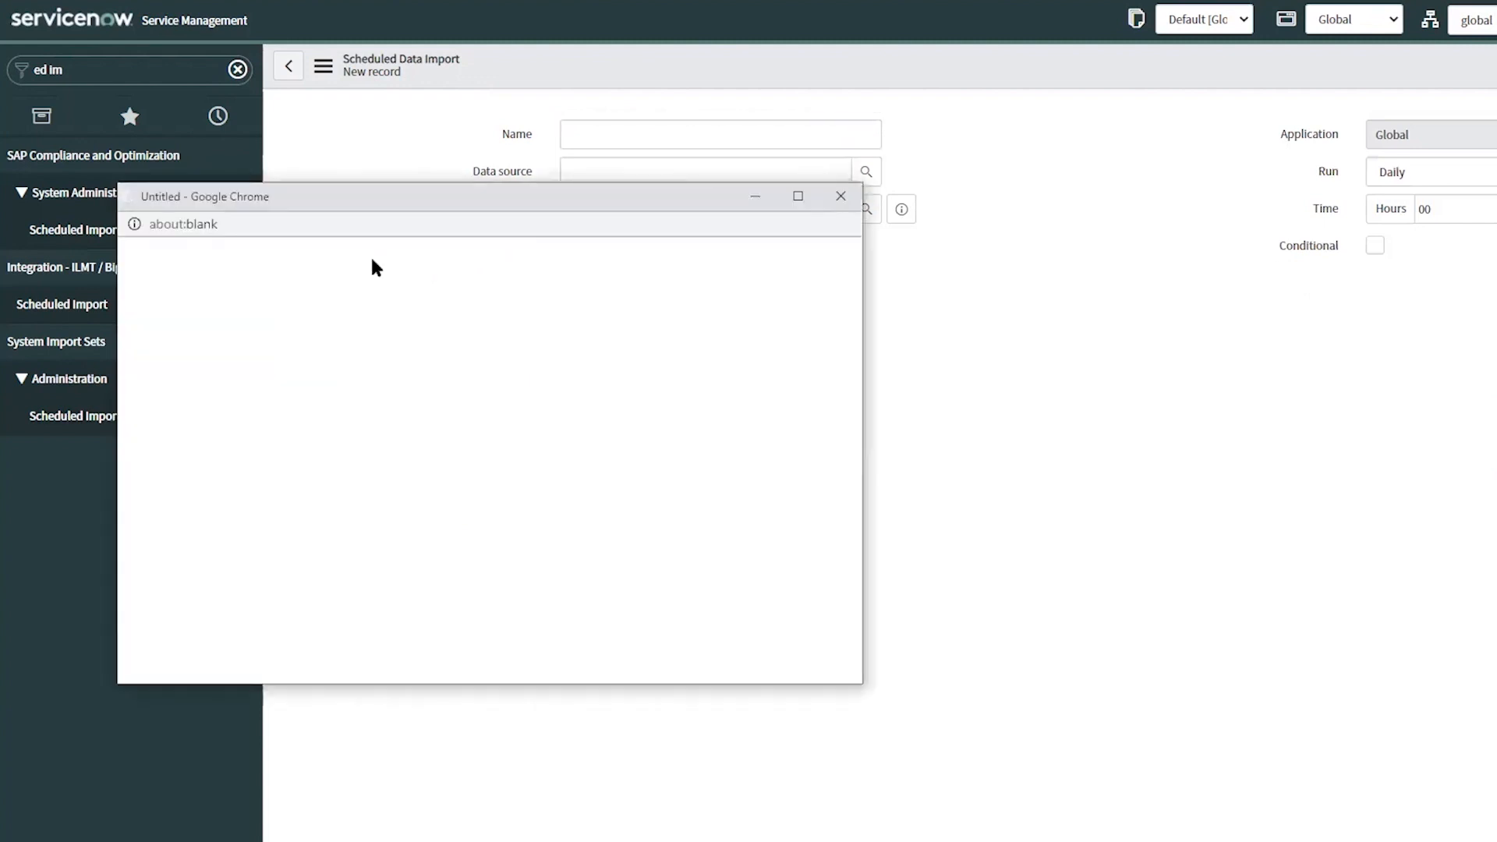
left_click(209, 438)
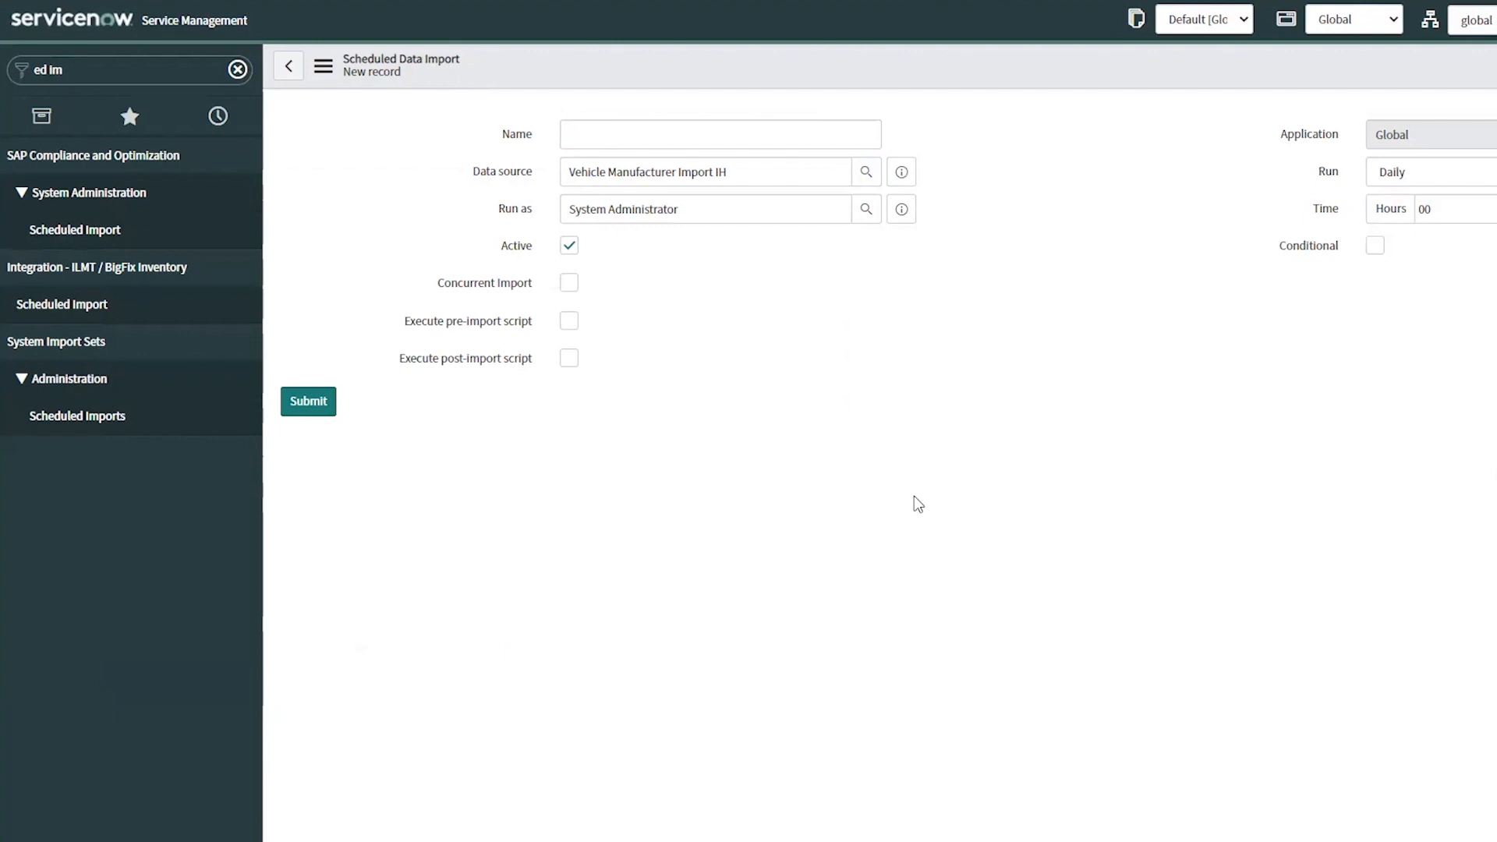
Leave the scheduled import without saving and open the Vehicle Manufacturer Import Script data source under System Import Sets
left_click(101, 75)
type("ta so")
left_click(88, 565)
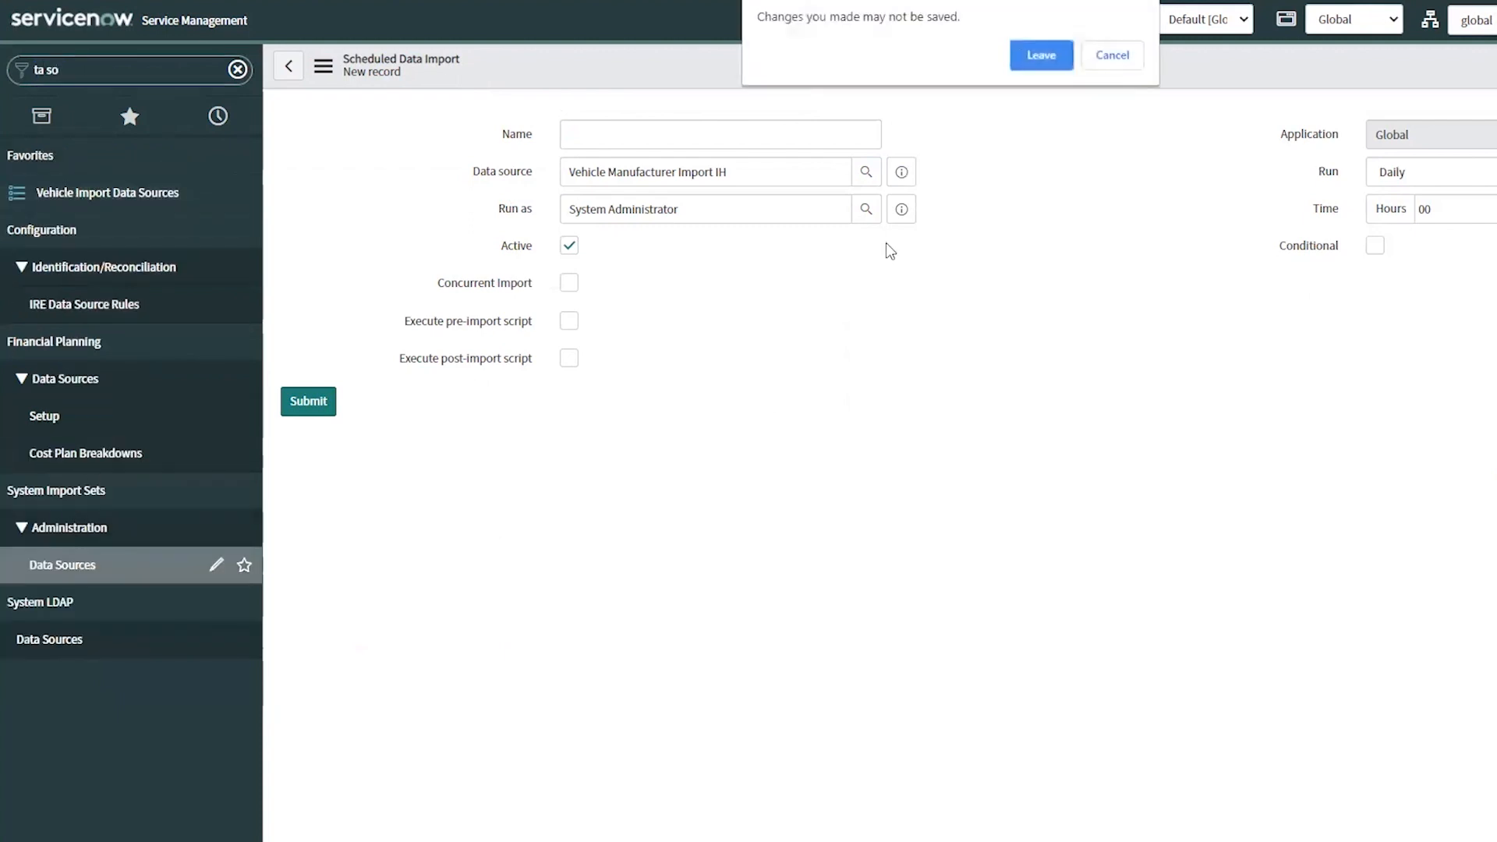
left_click(1054, 61)
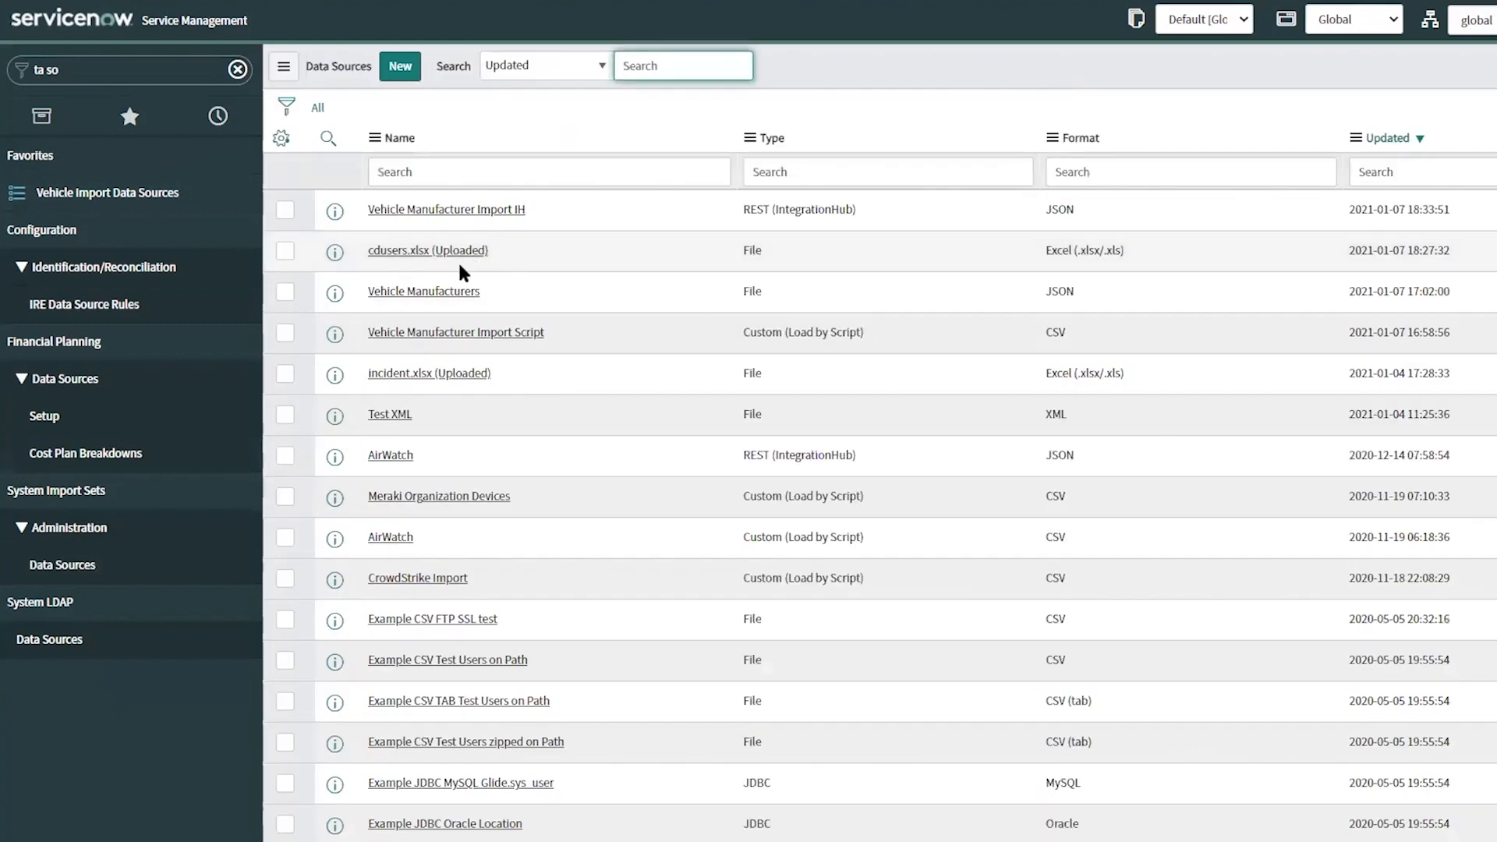
left_click(476, 338)
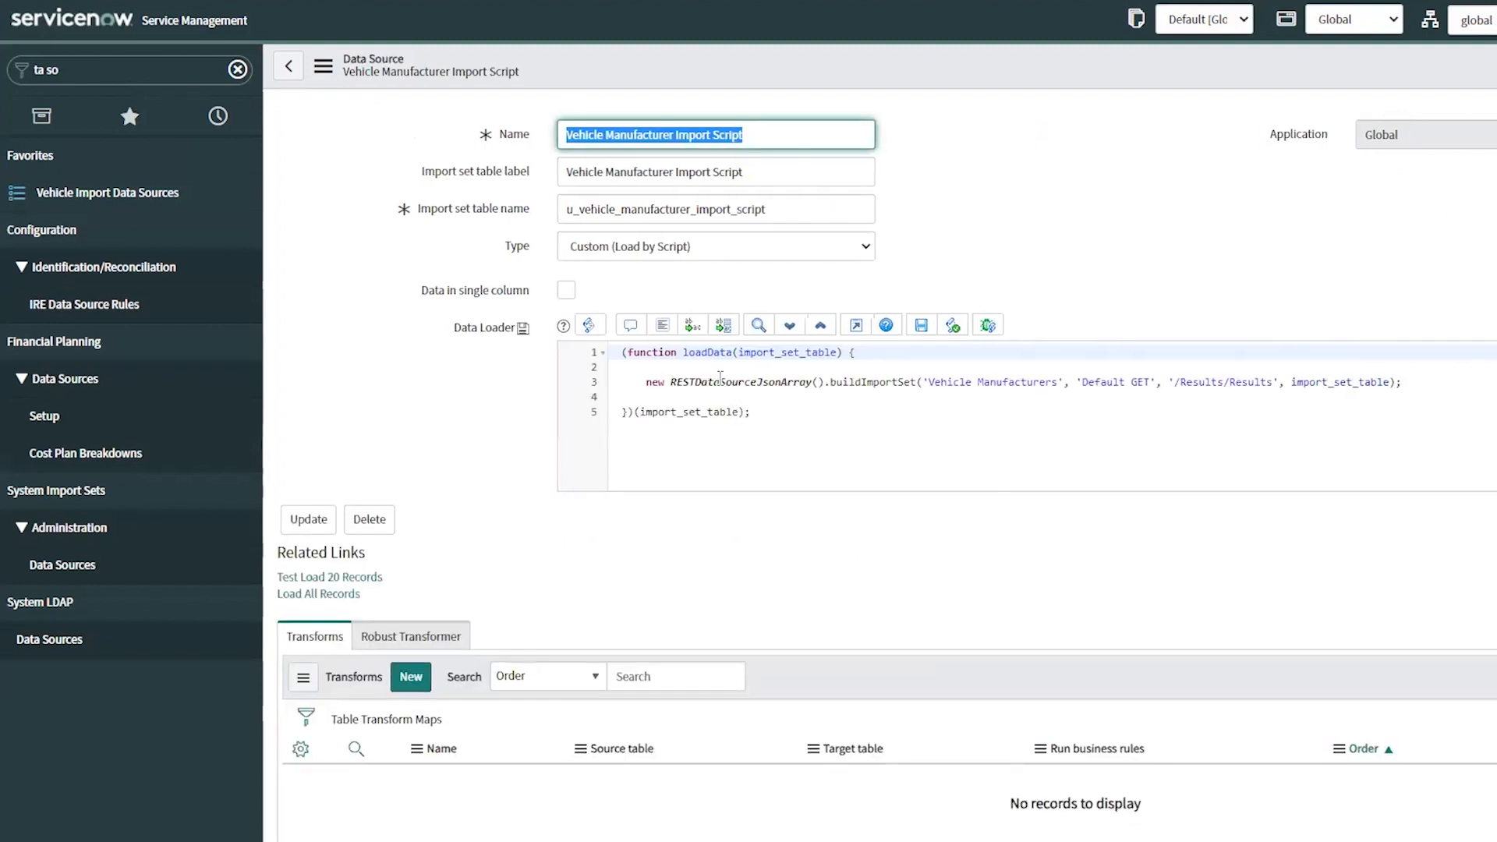
Open the RESTDataSourceJsonArray script include referenced in the data loader script and read through its code
left_click(746, 387)
left_click(748, 387, "ctrl")
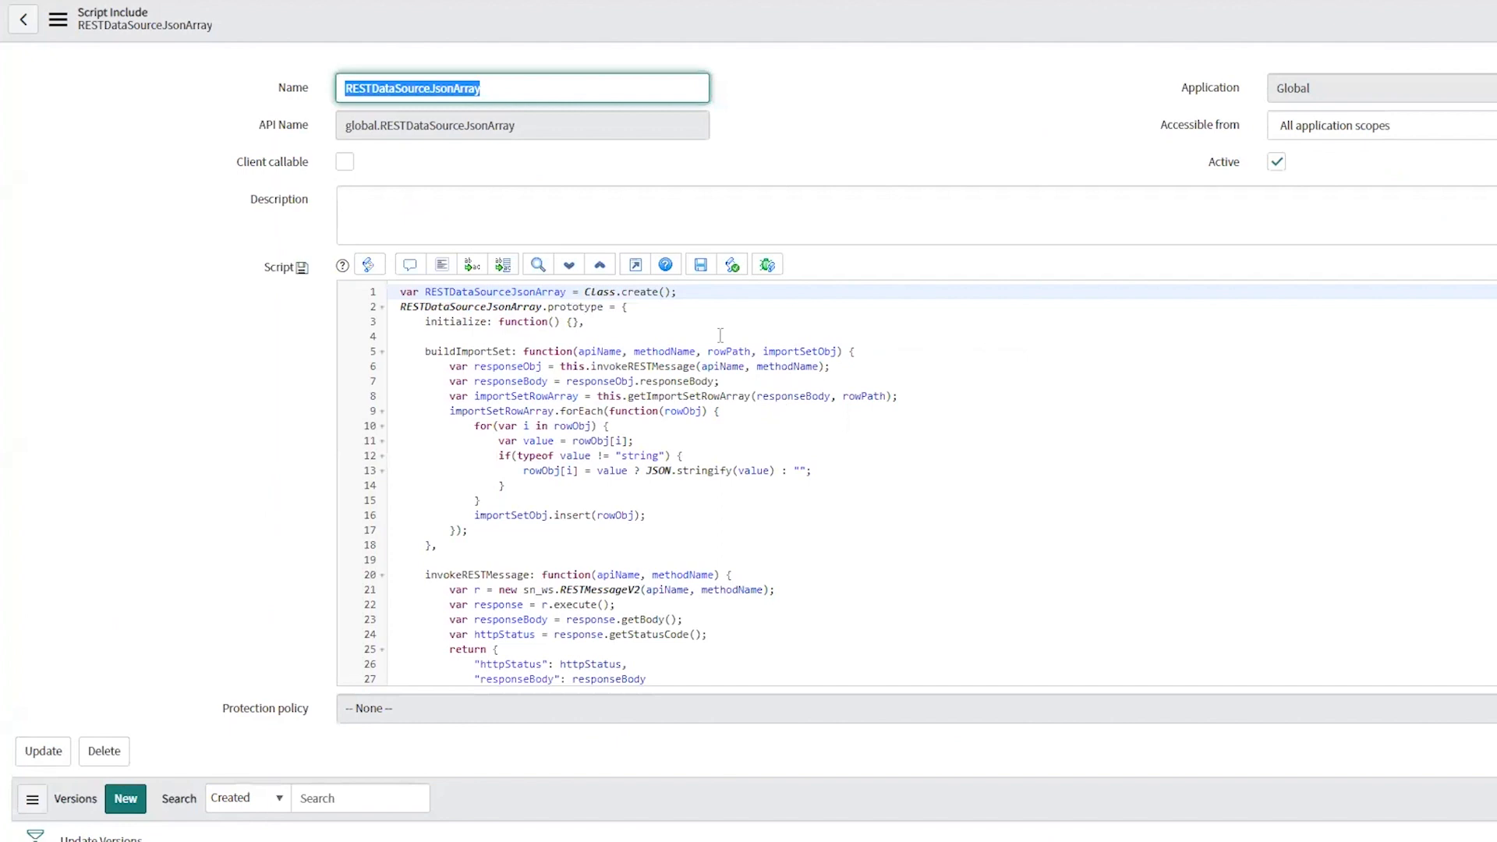
scroll(745, 401, "down", 6)
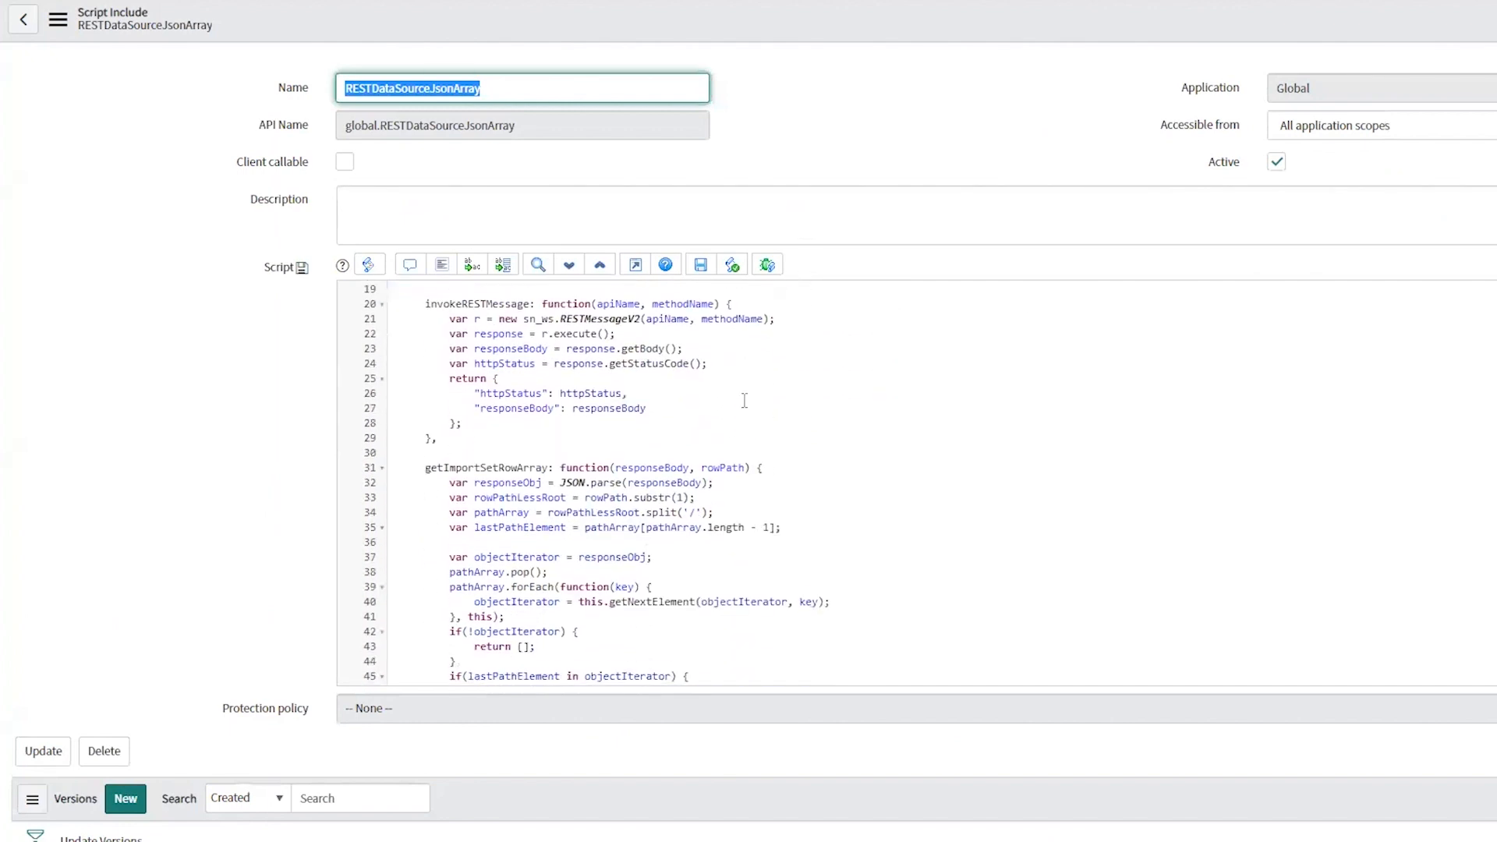
scroll(745, 401, "down", 1)
scroll(745, 401, "up", 7)
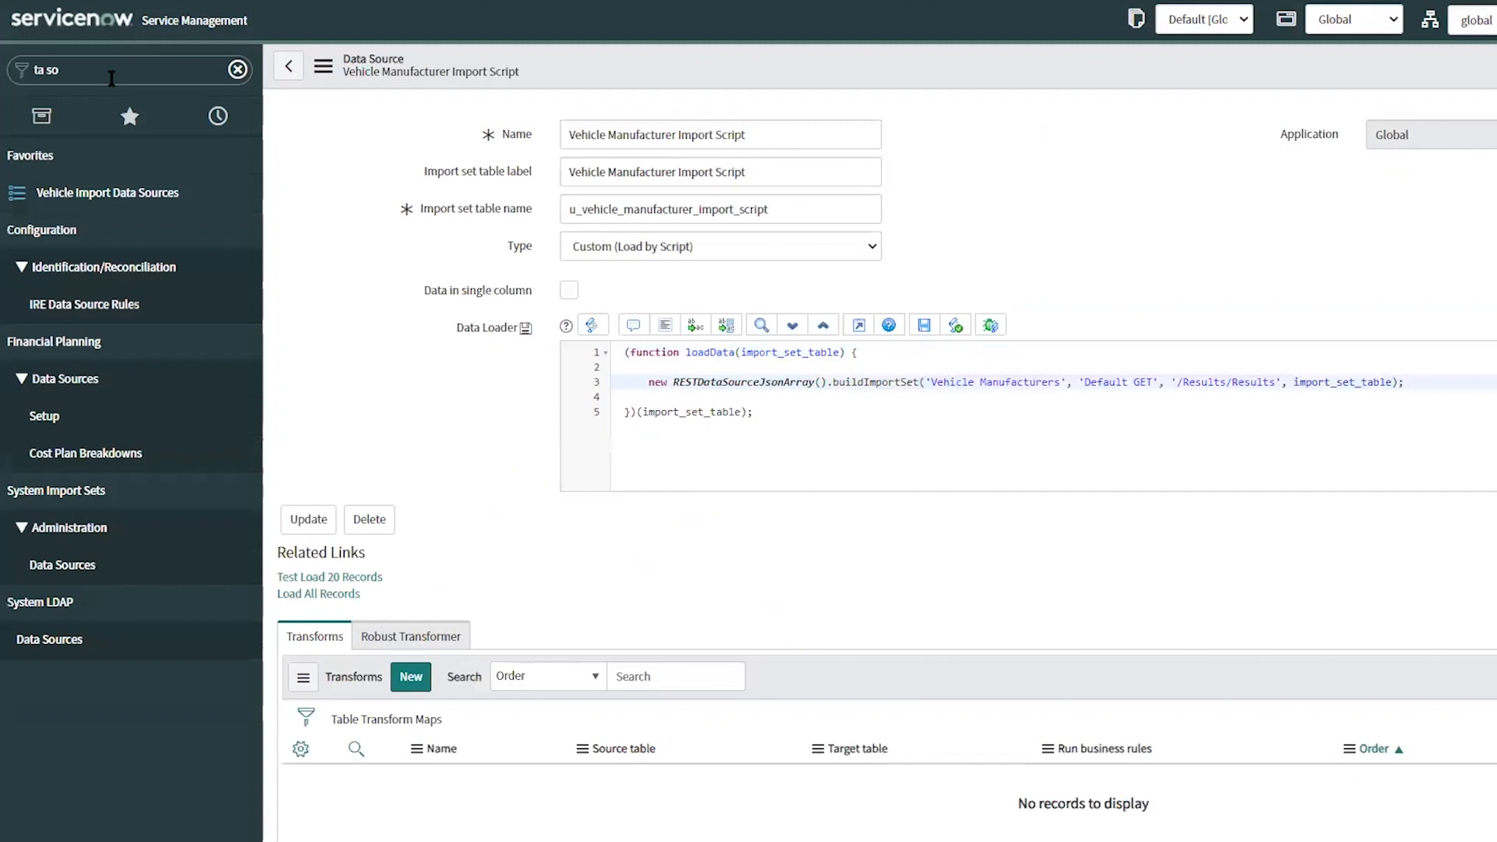
Find the outbound REST Message module under System Web Services and open its list of REST messages
left_click(125, 78)
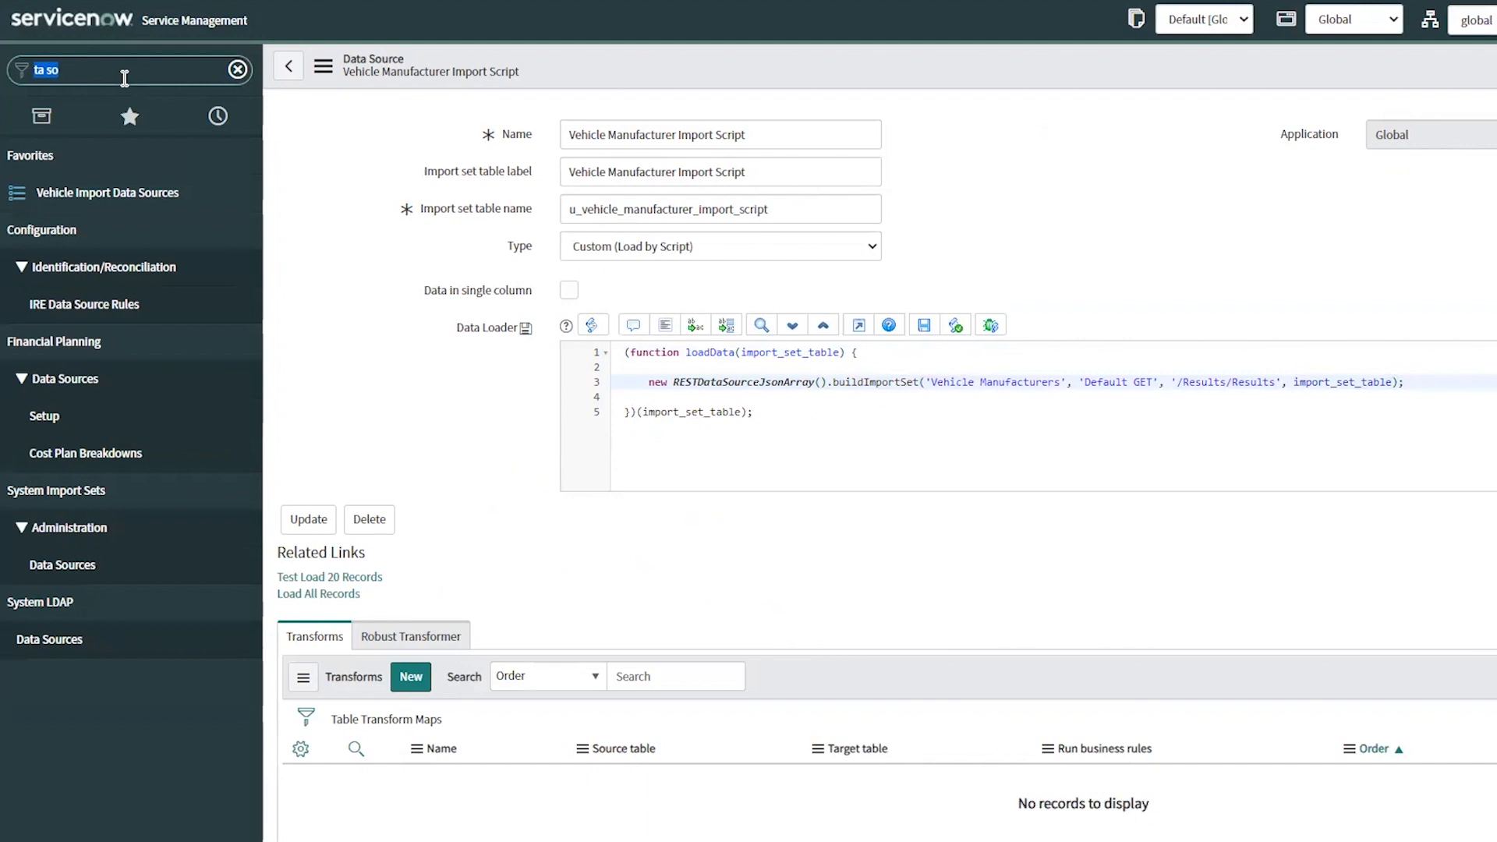
type("rest")
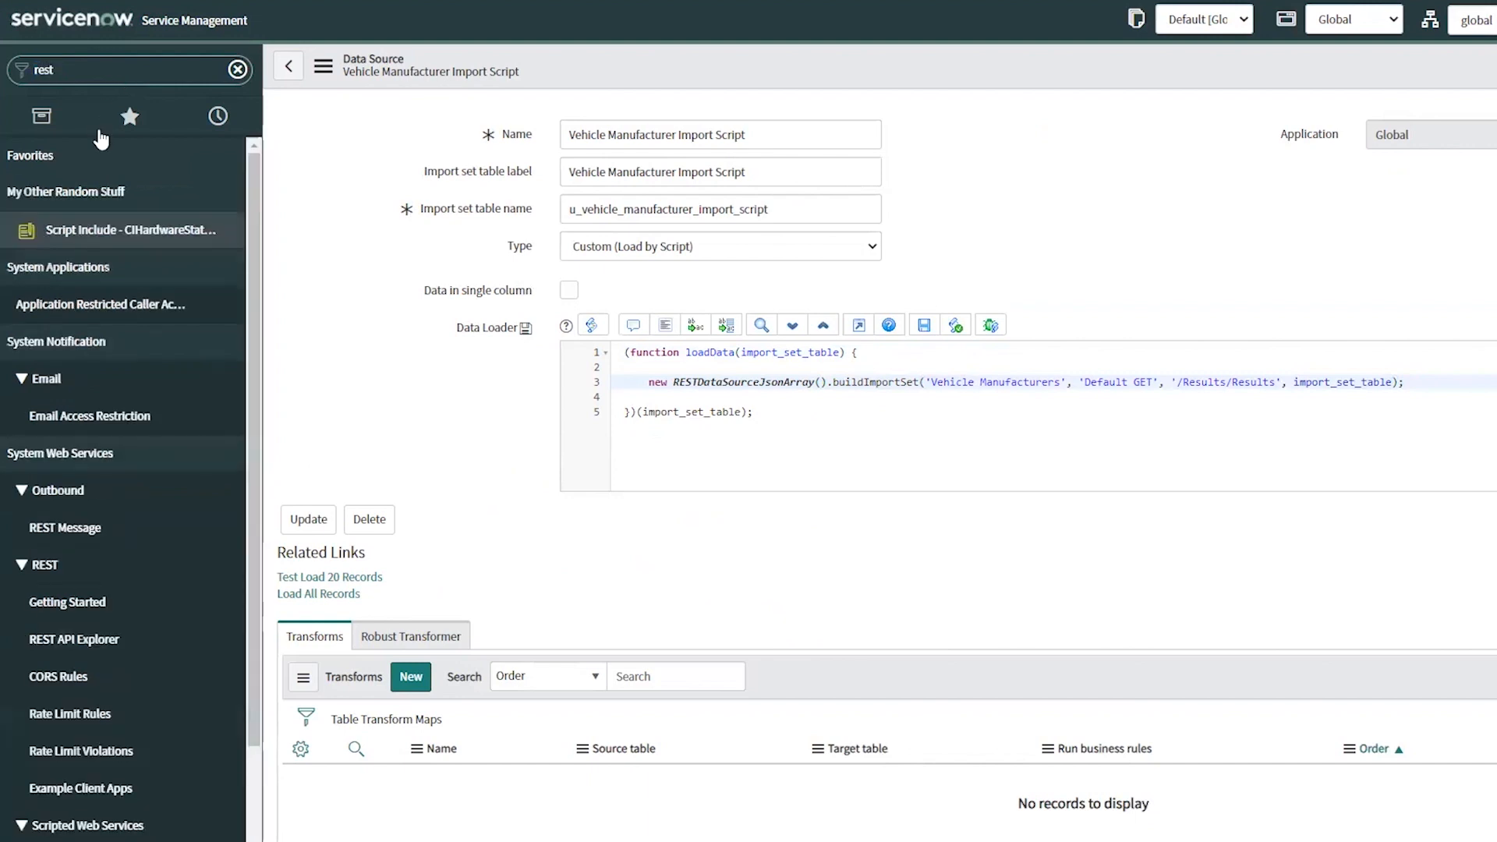
left_click(110, 521)
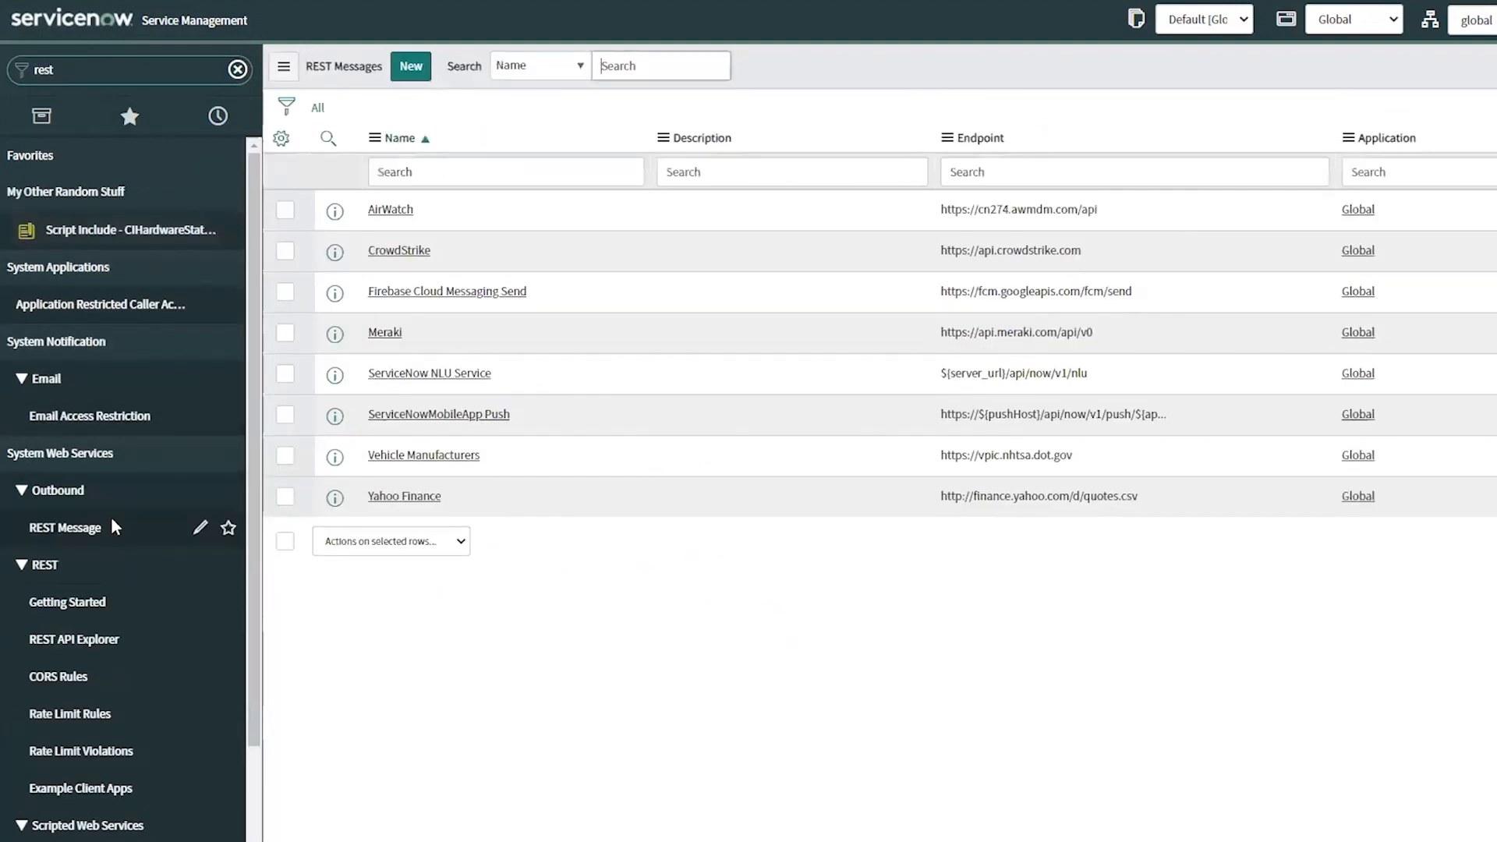
Open the Vehicle Manufacturers REST message and check its endpoint
left_click(464, 457)
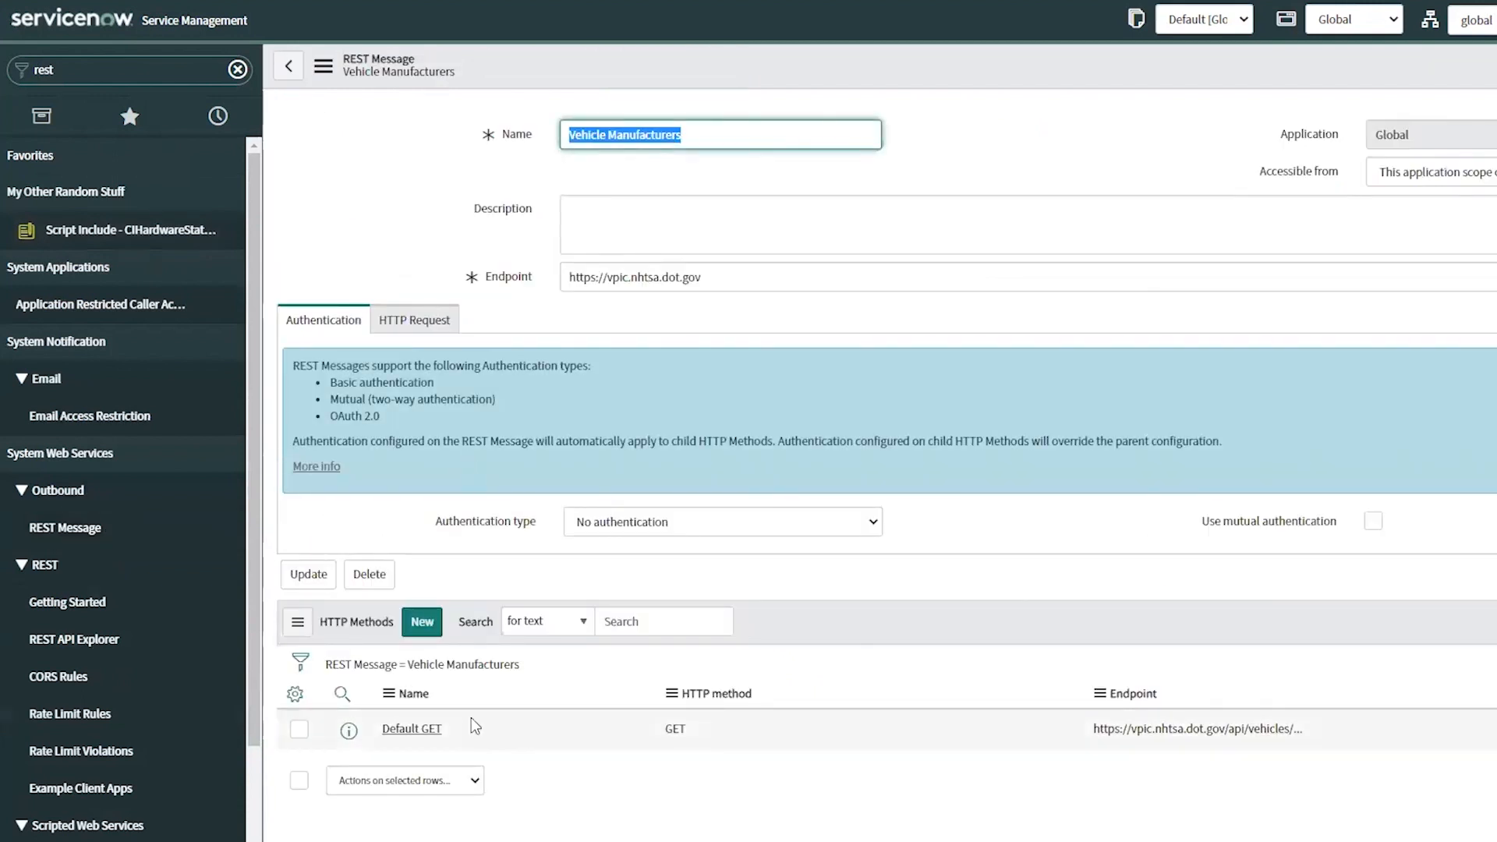
key("Tab")
key("Tab")
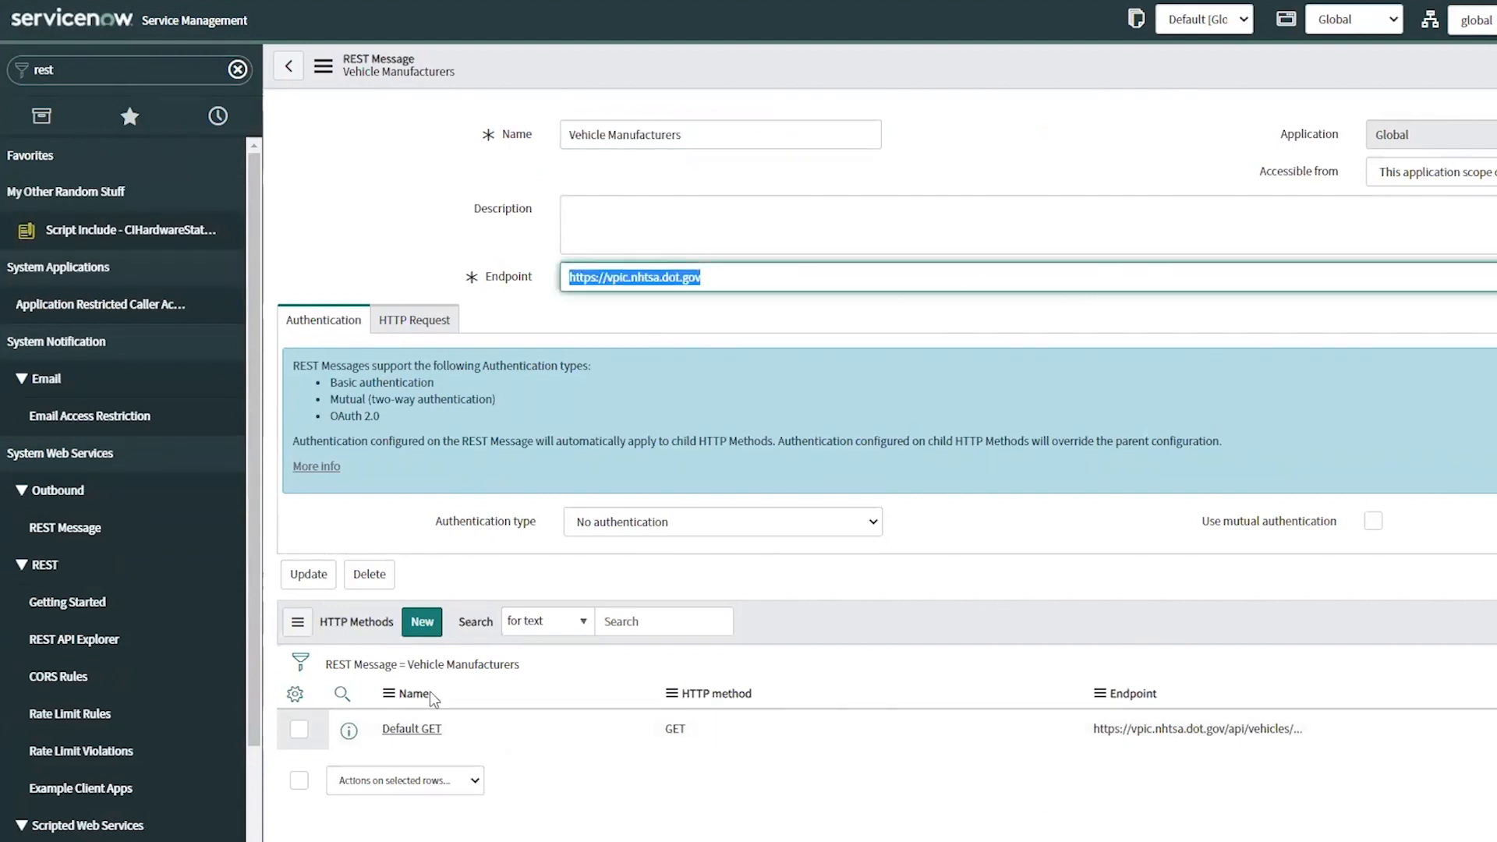
Open the Default GET method of the Vehicle Manufacturers REST message and review its endpoint, parent message and method name
left_click(435, 731)
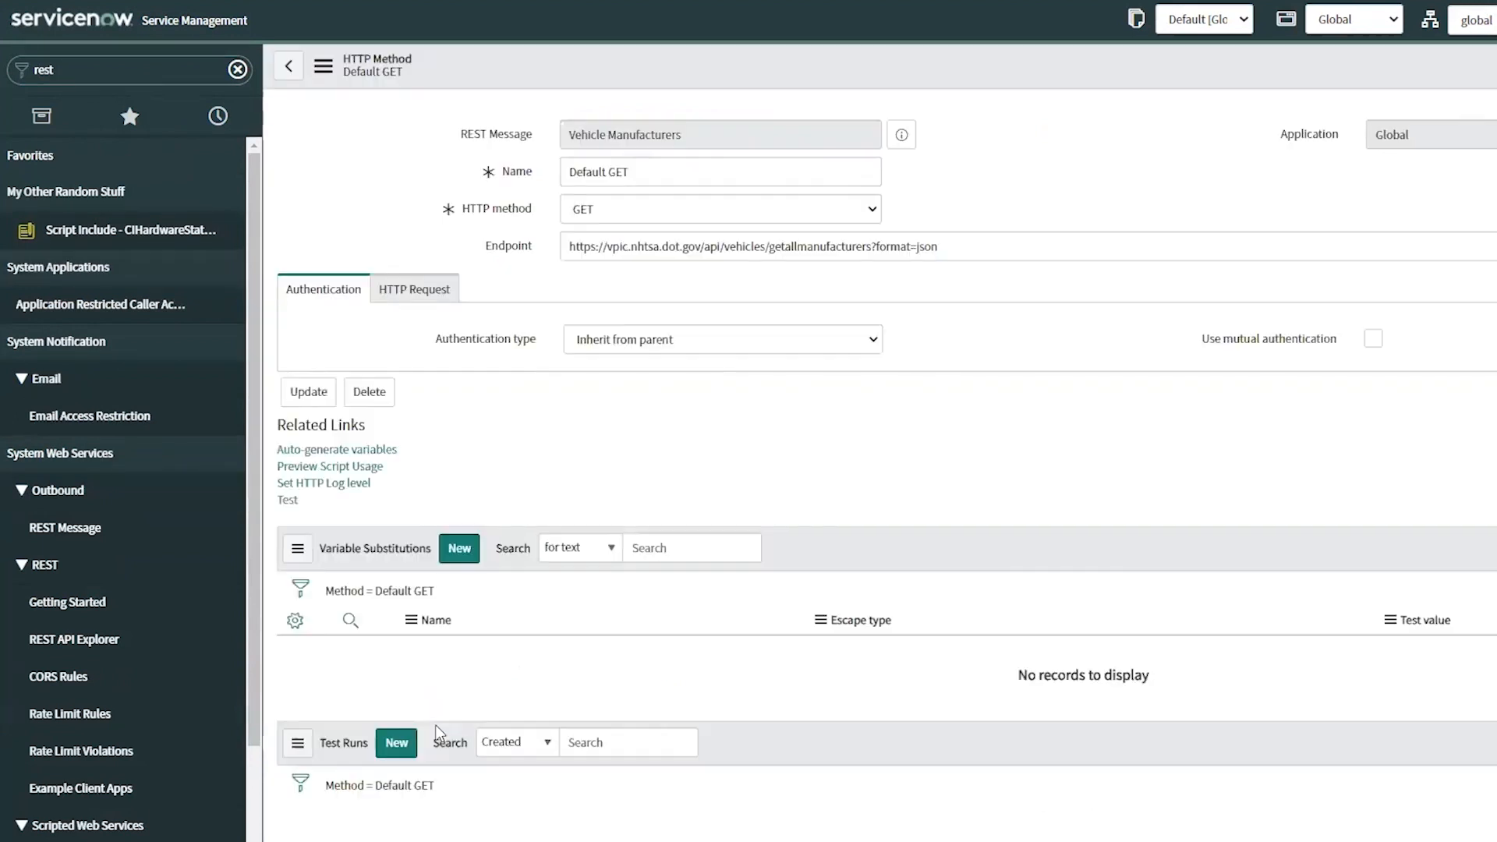
key("Tab")
key("Tab")
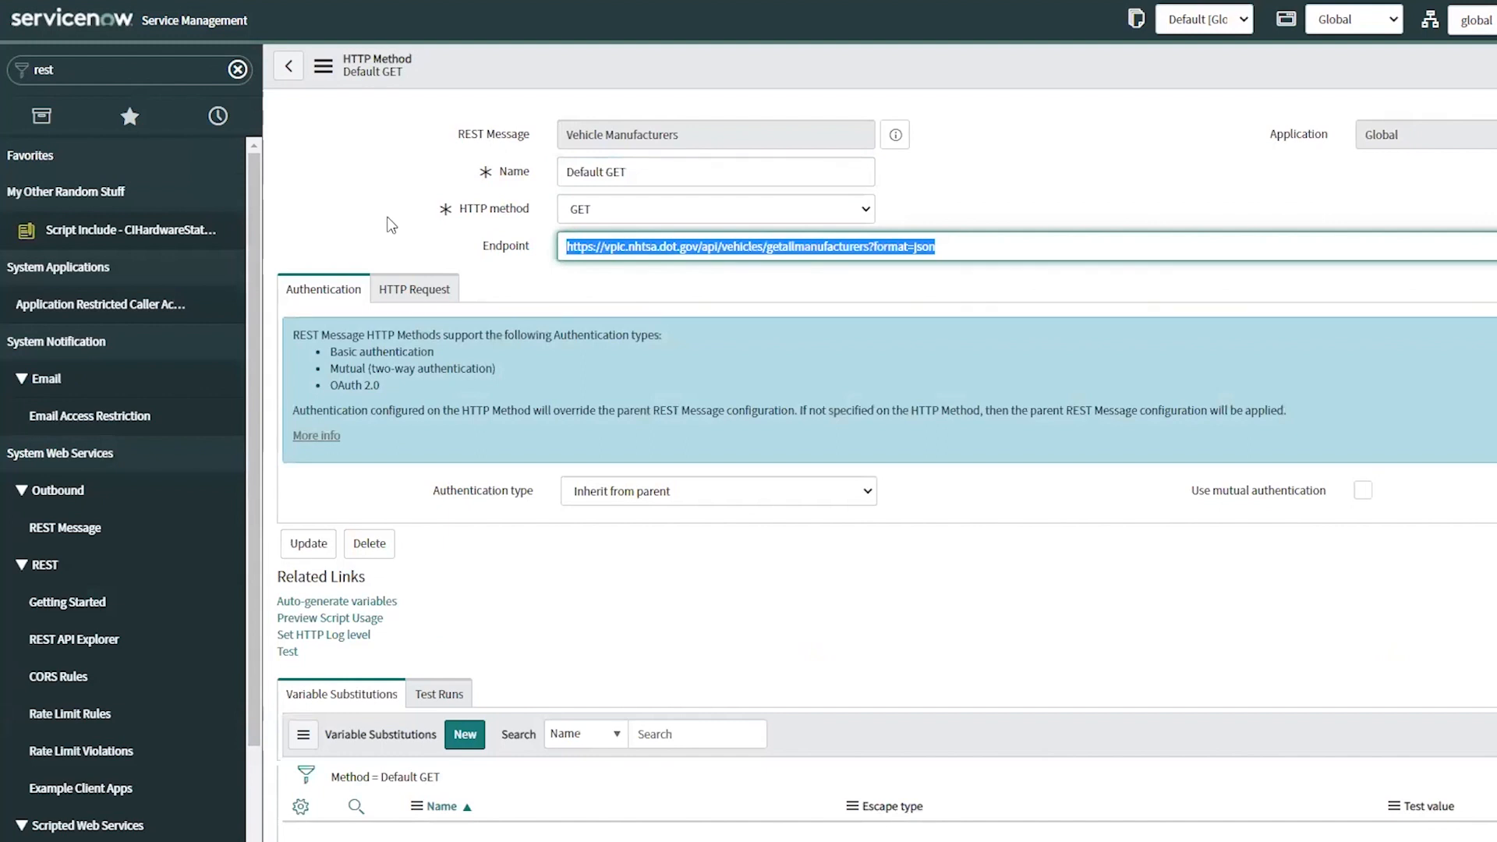
left_click_drag(699, 139, 466, 134)
left_click_drag(675, 167, 217, 131)
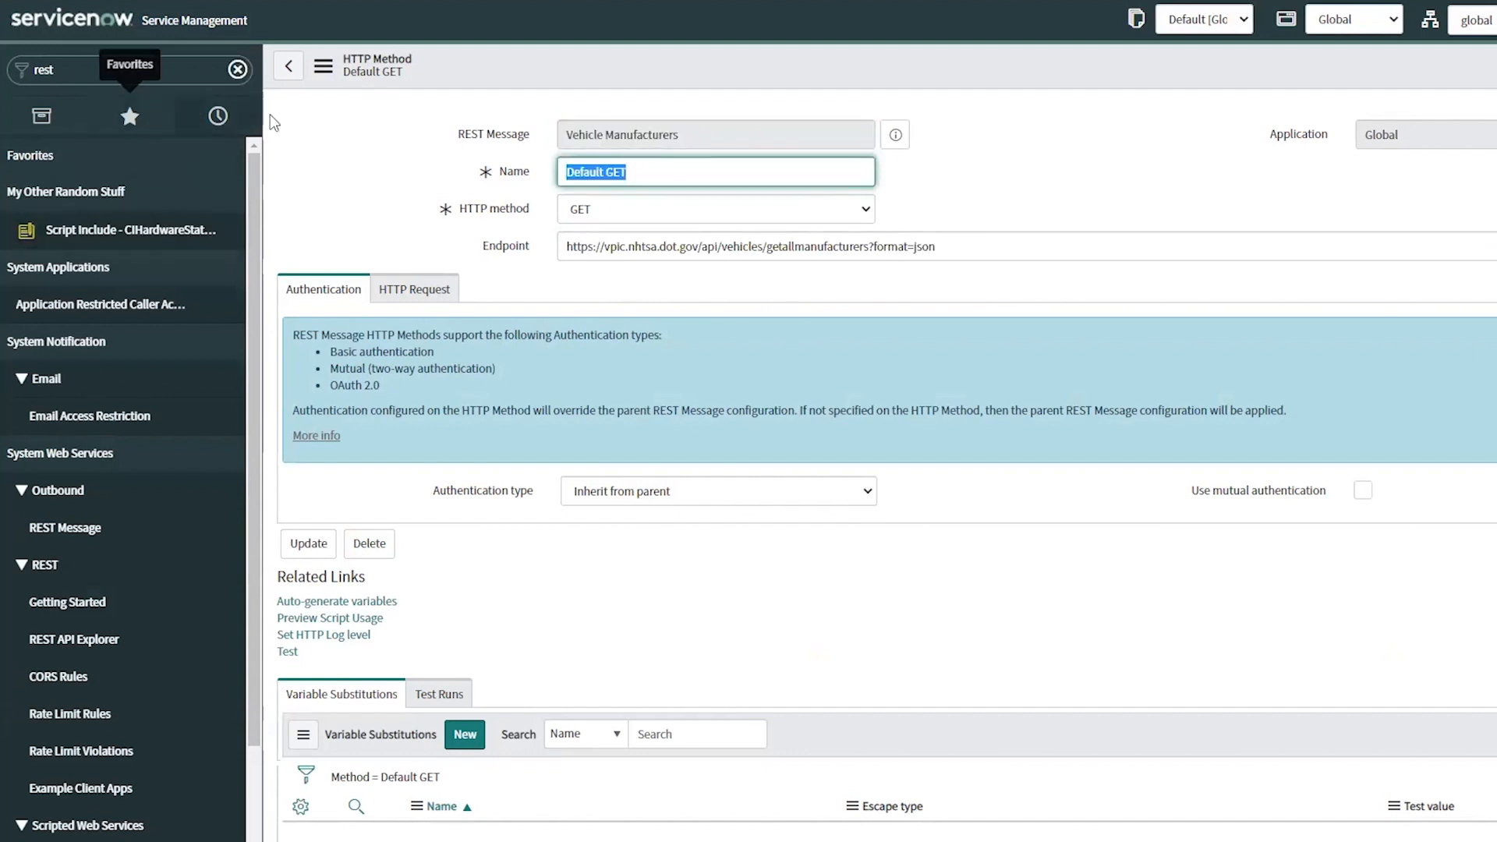
Return to the Vehicle Manufacturer Import Script data source and examine the arguments passed to buildImportSet in its data loader script
left_click(232, 132)
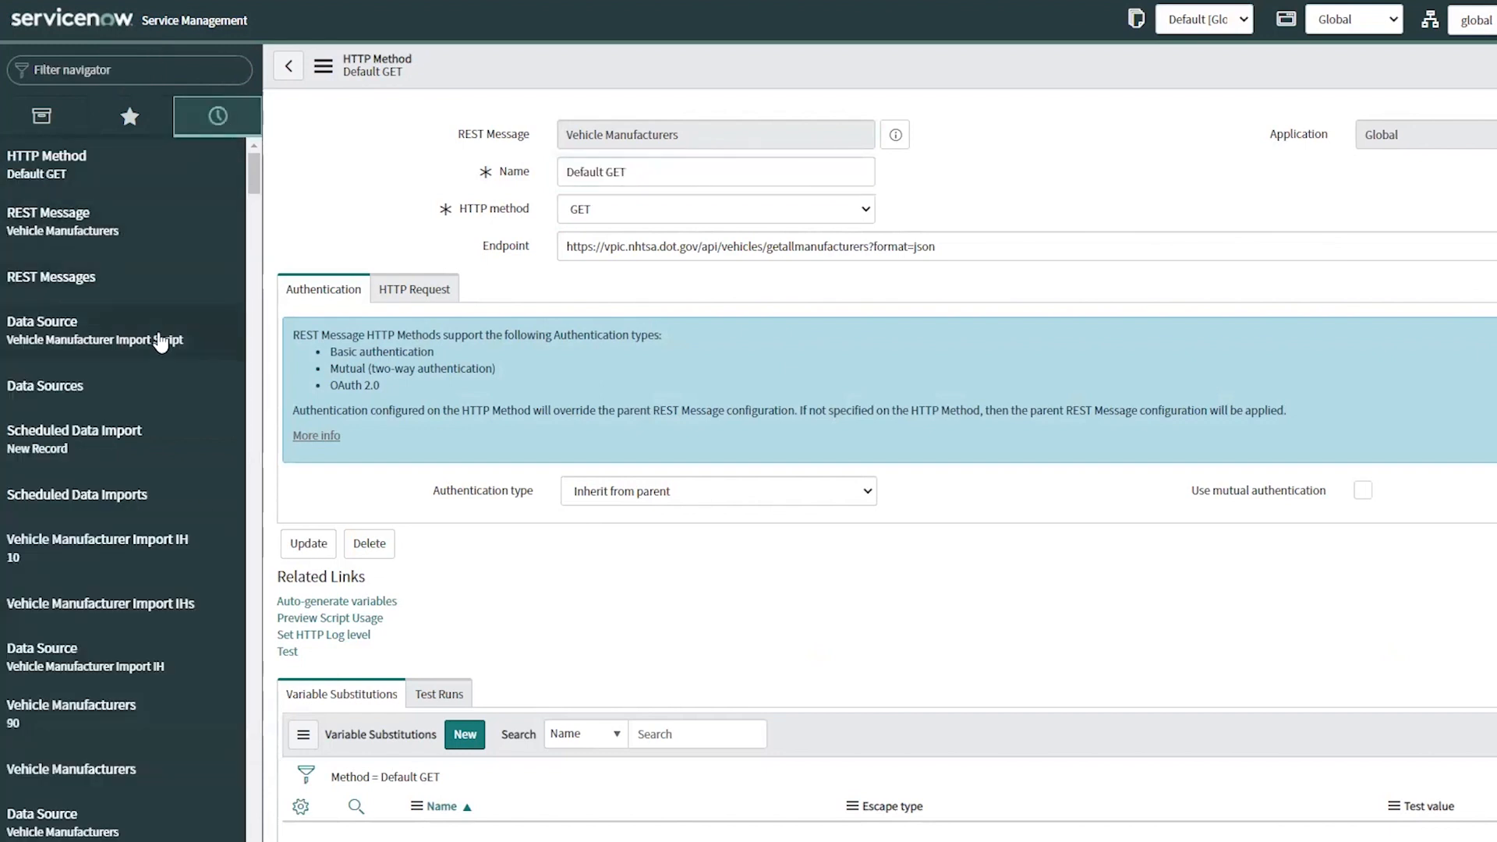
left_click(157, 331)
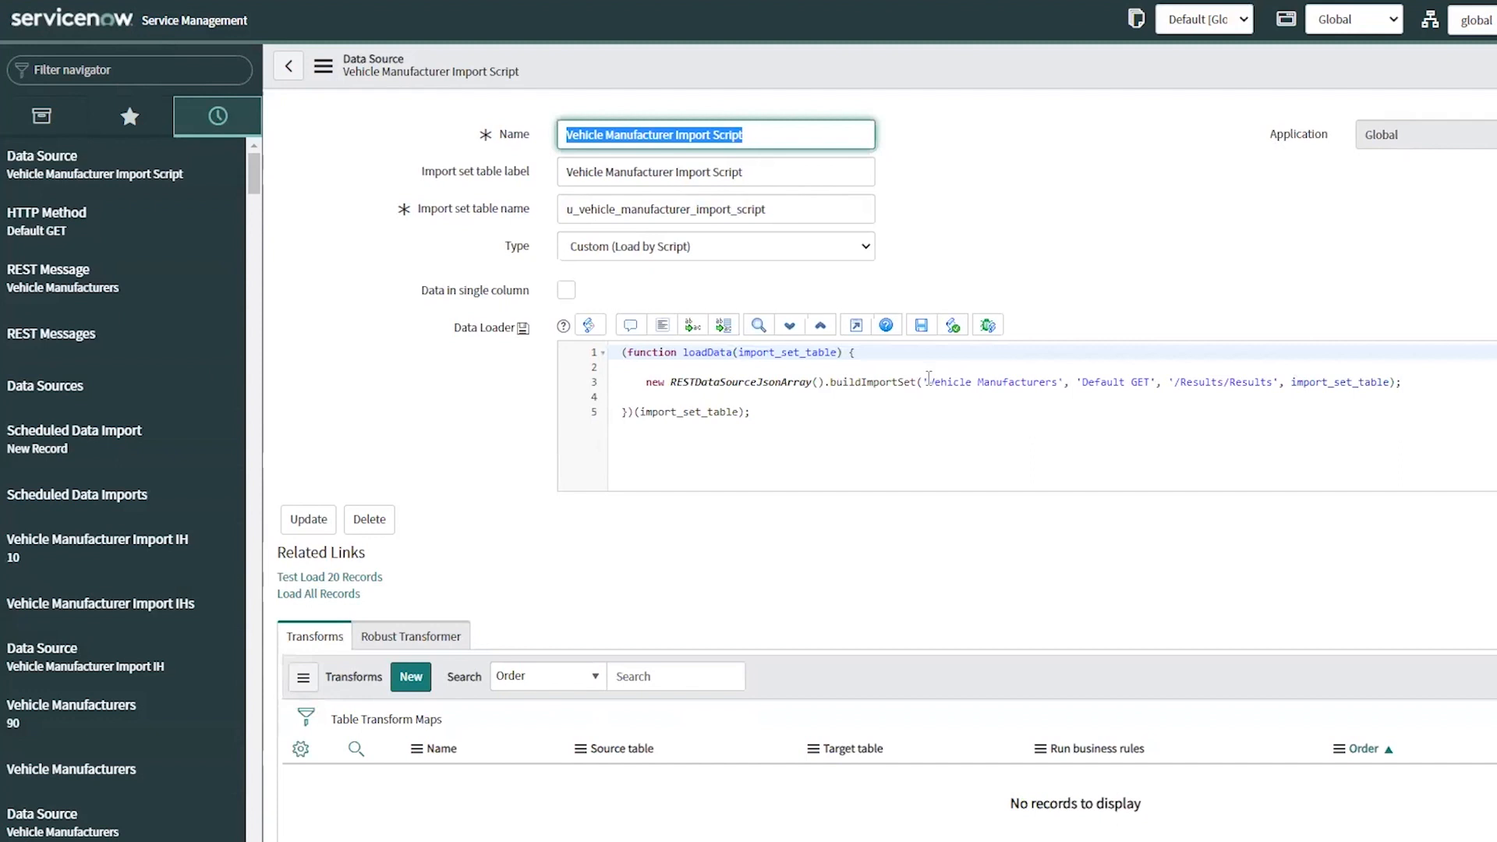
left_click(928, 381)
left_click_drag(929, 381, 1276, 387)
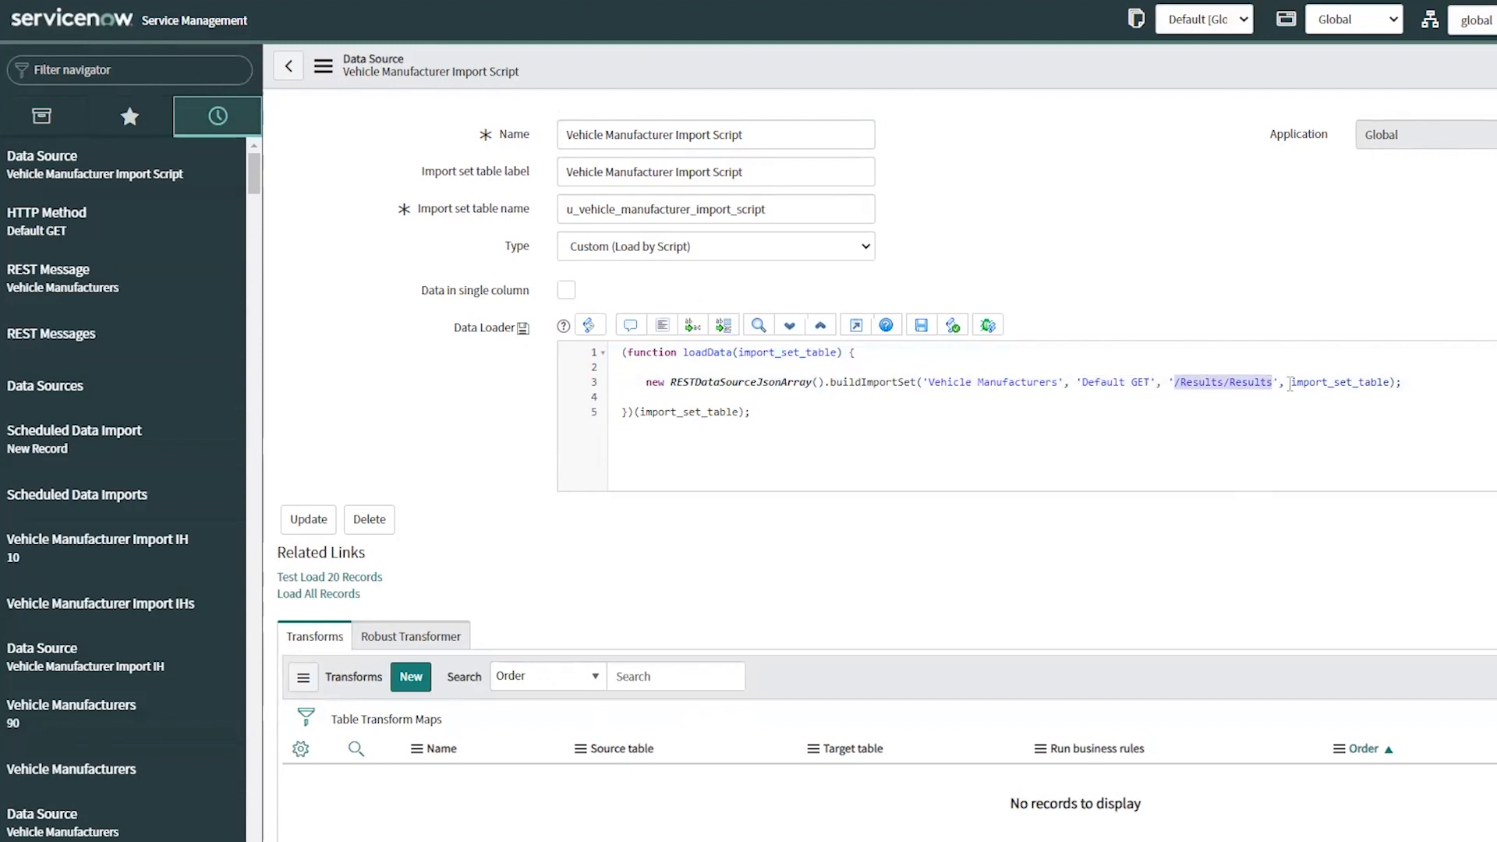
left_click_drag(1292, 383, 1390, 382)
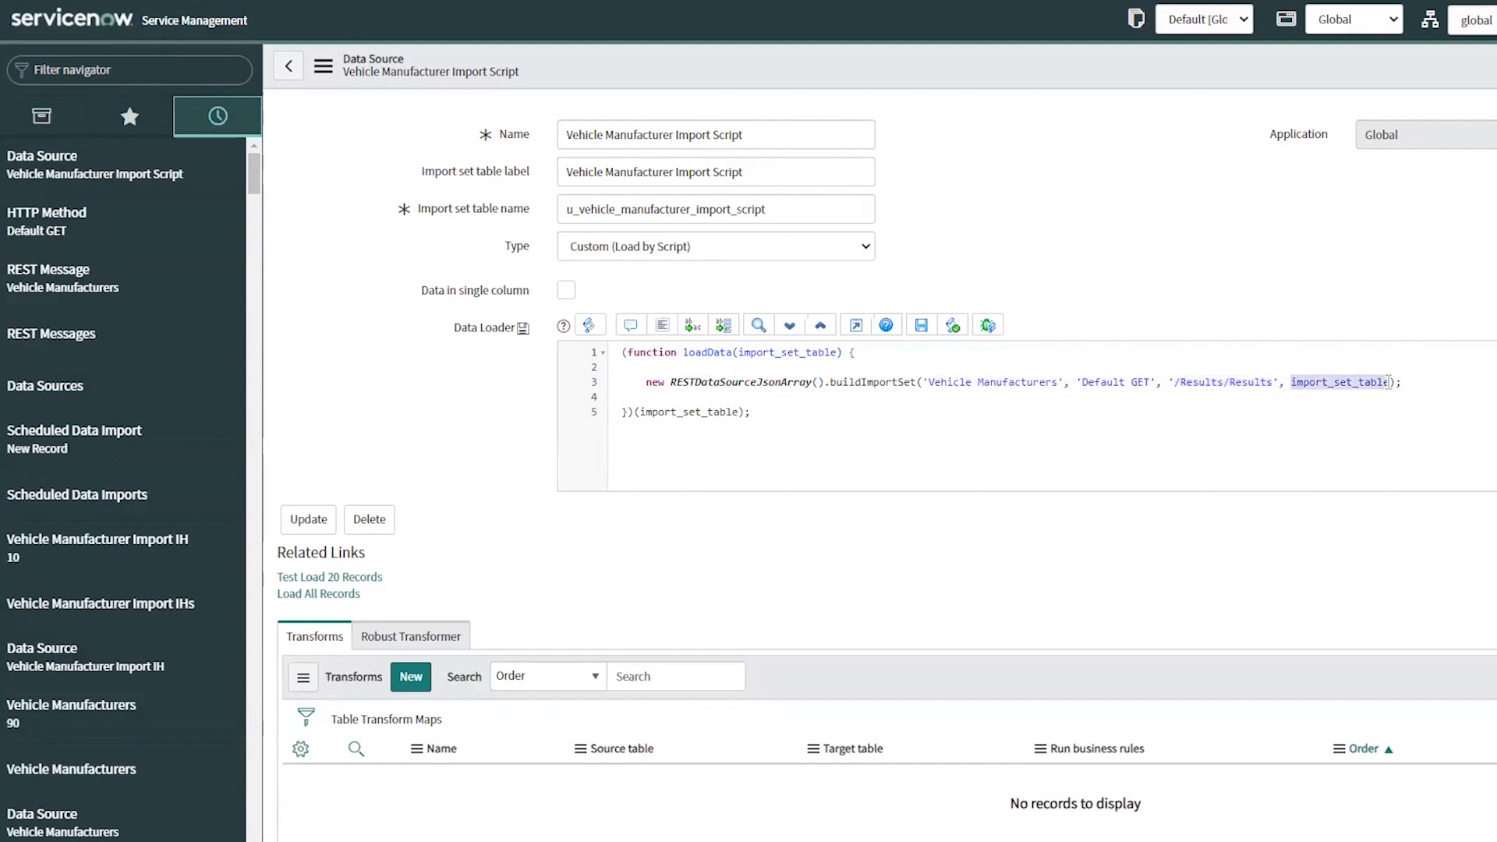
left_click_drag(738, 351, 838, 350)
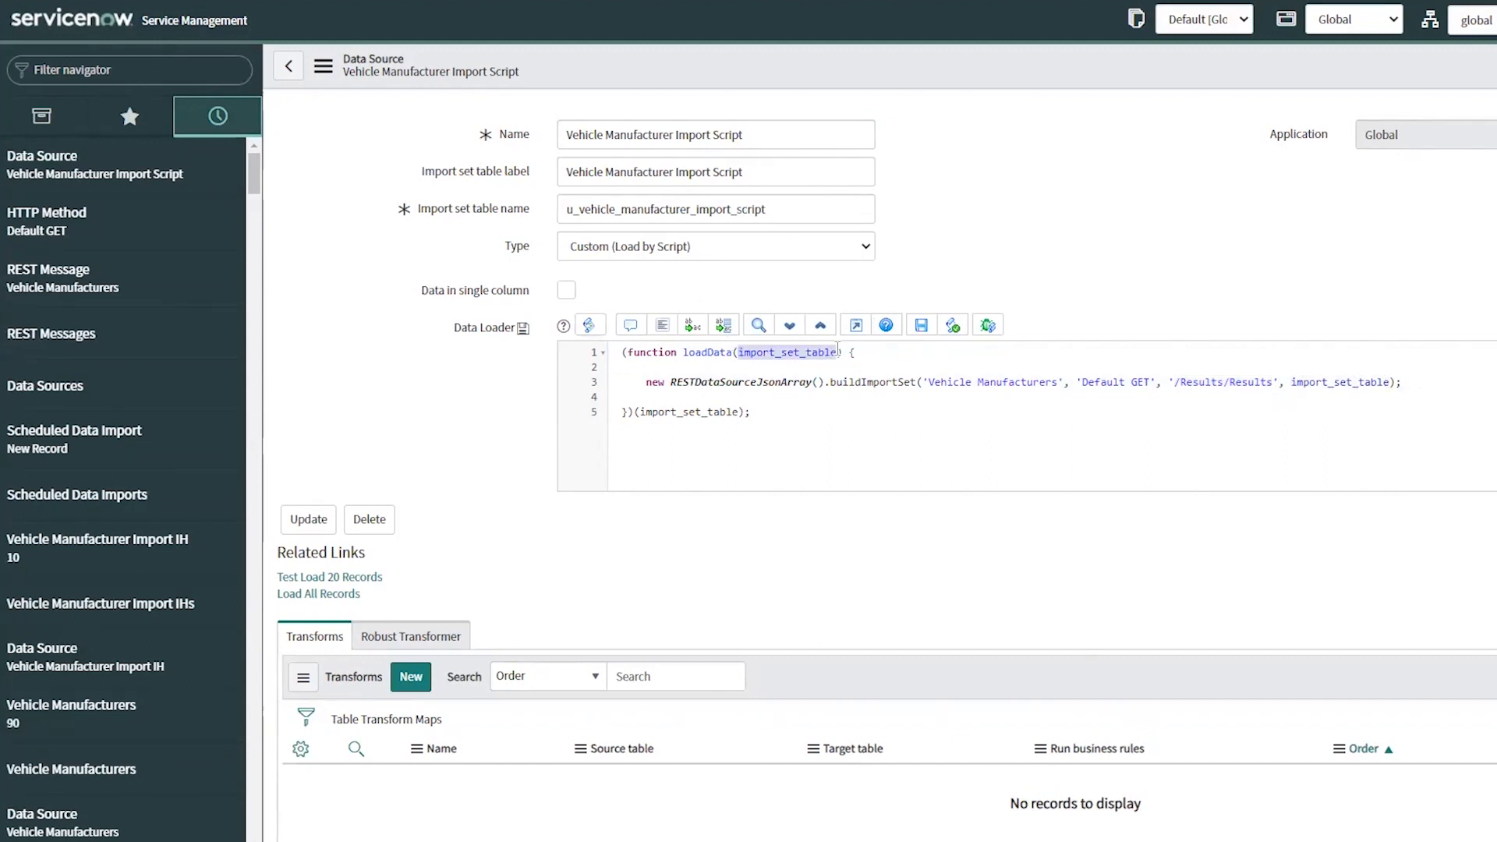
left_click(838, 427)
Load all records from the Vehicle Manufacturer Import Script data source and open row 72 of the loaded data
left_click(302, 596)
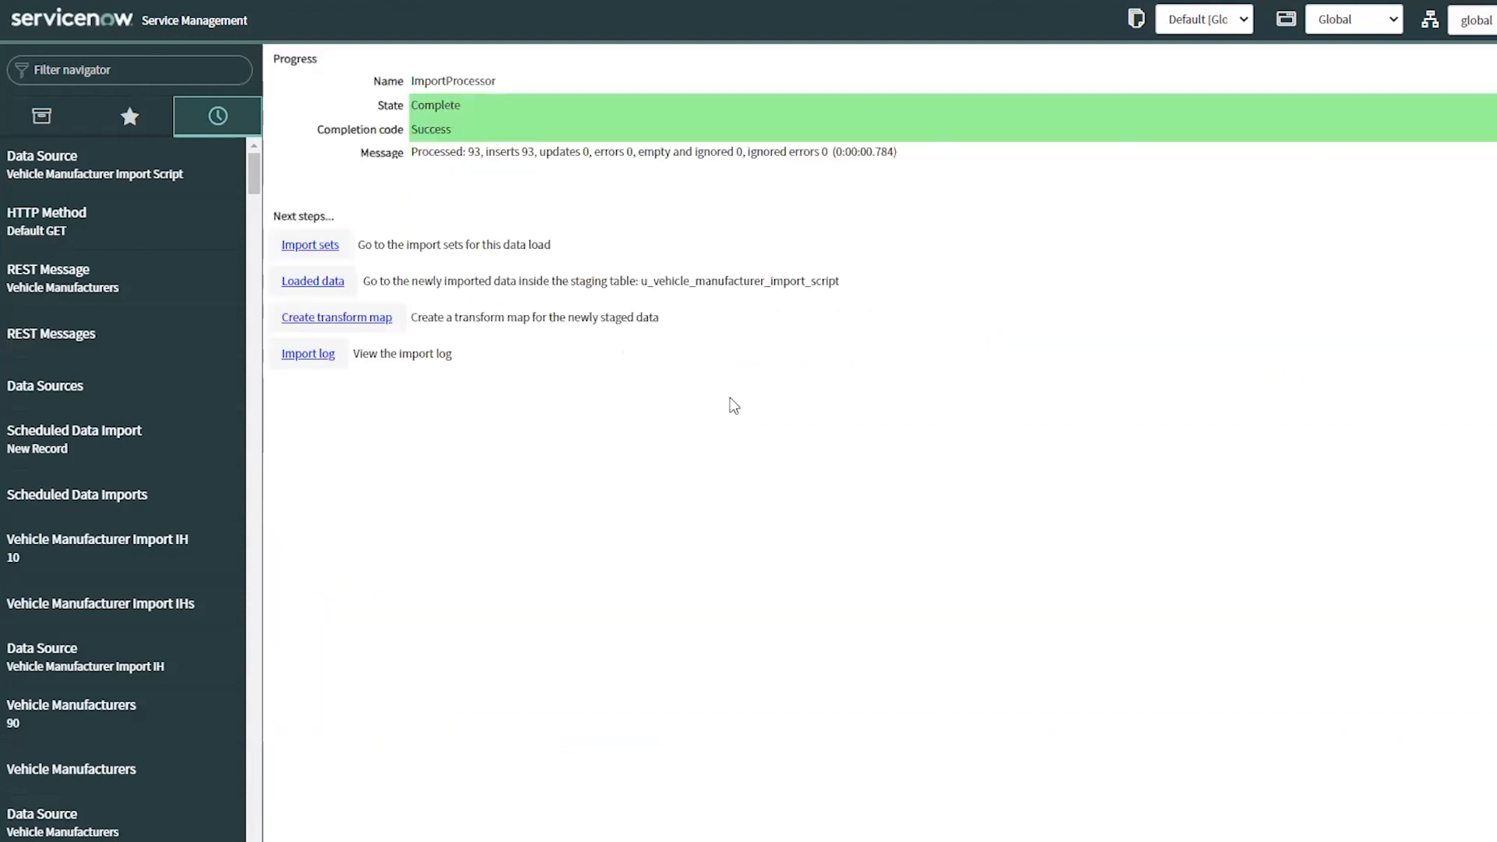
left_click(310, 282)
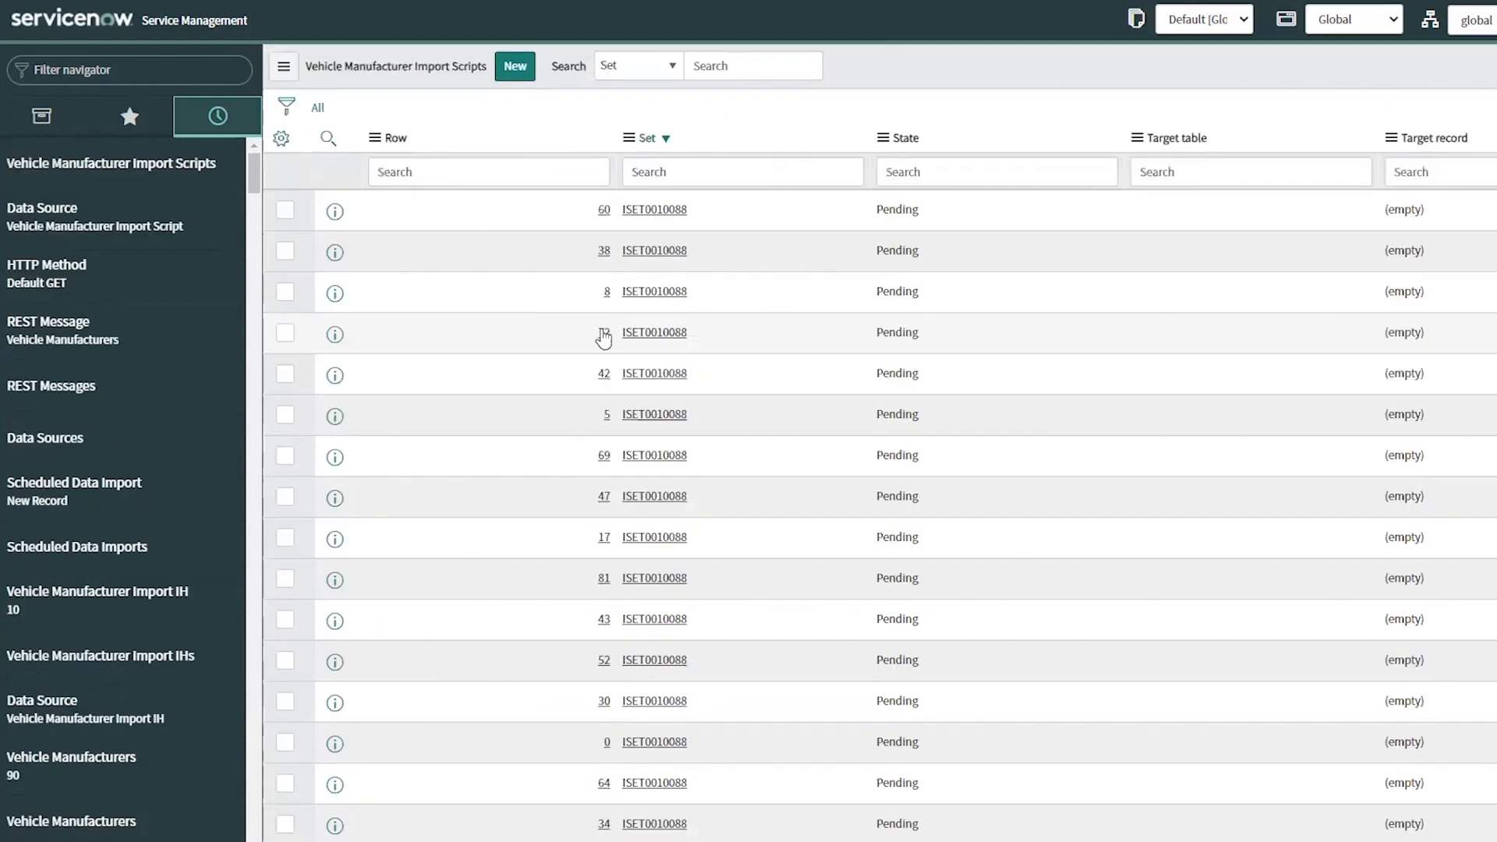
left_click(604, 335)
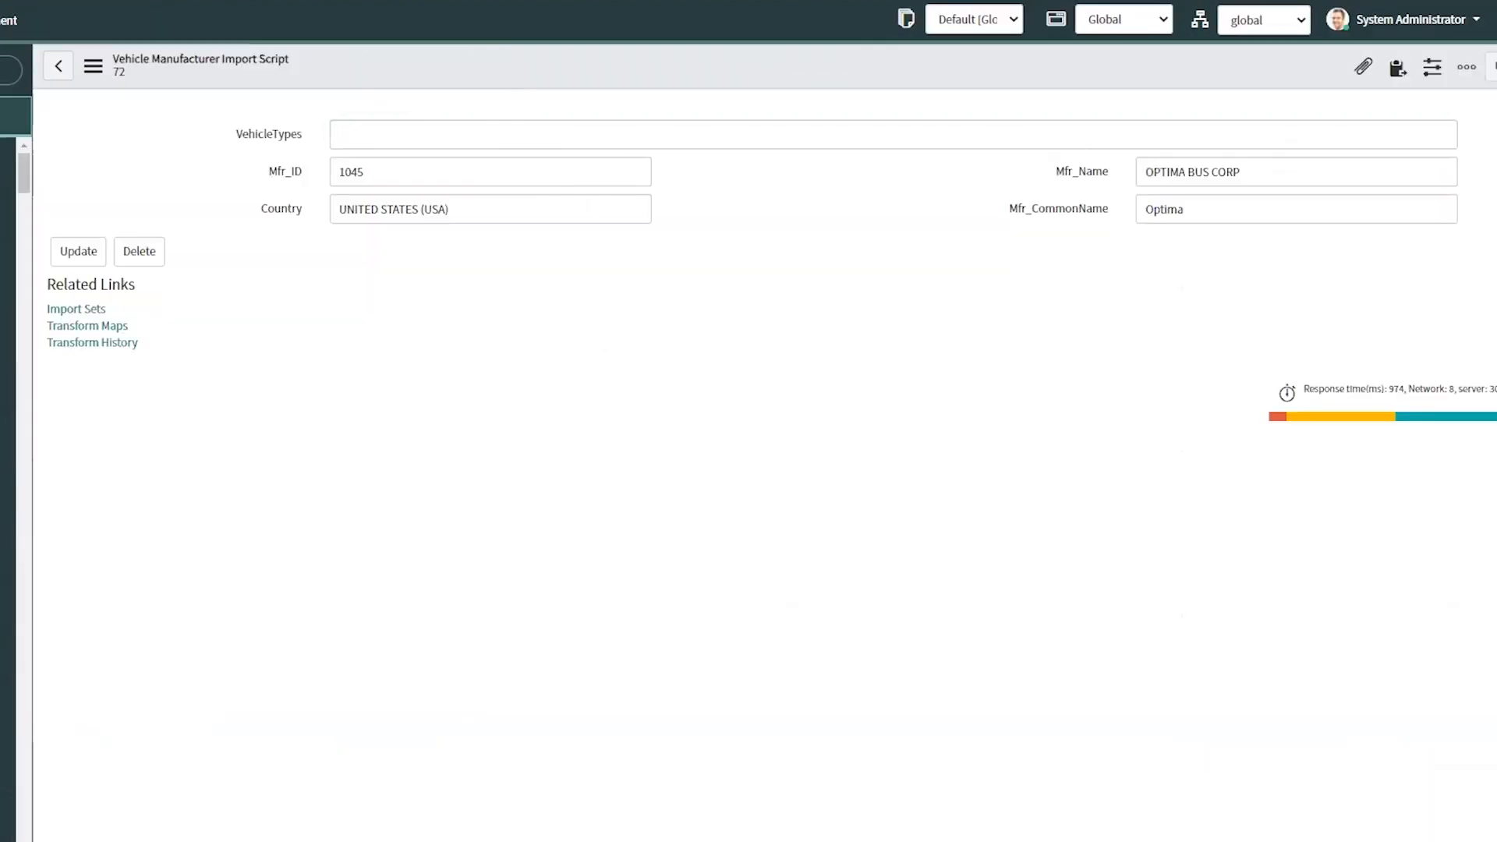